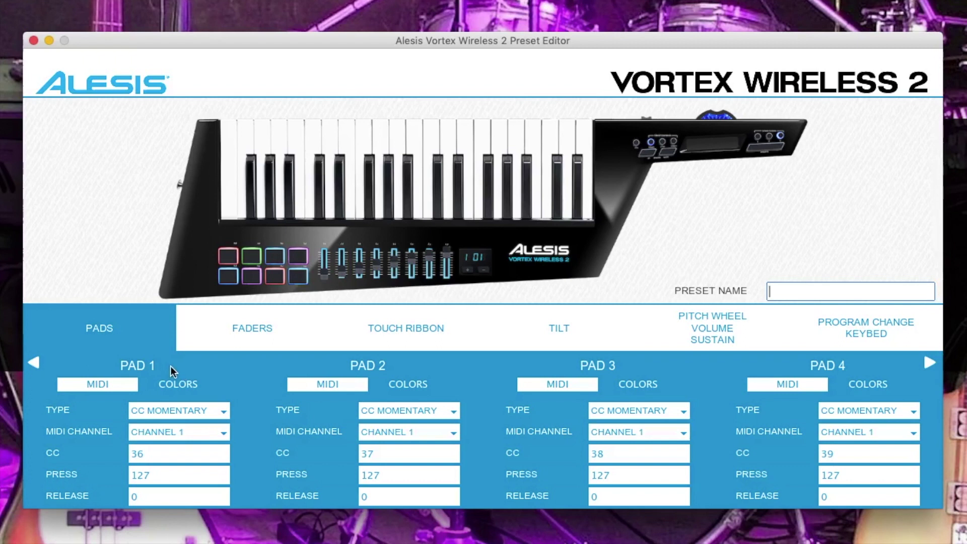
Step: Examine Pad 1's MIDI settings in the preset editor: type and channel choices, CC number, press and release values
click(223, 414)
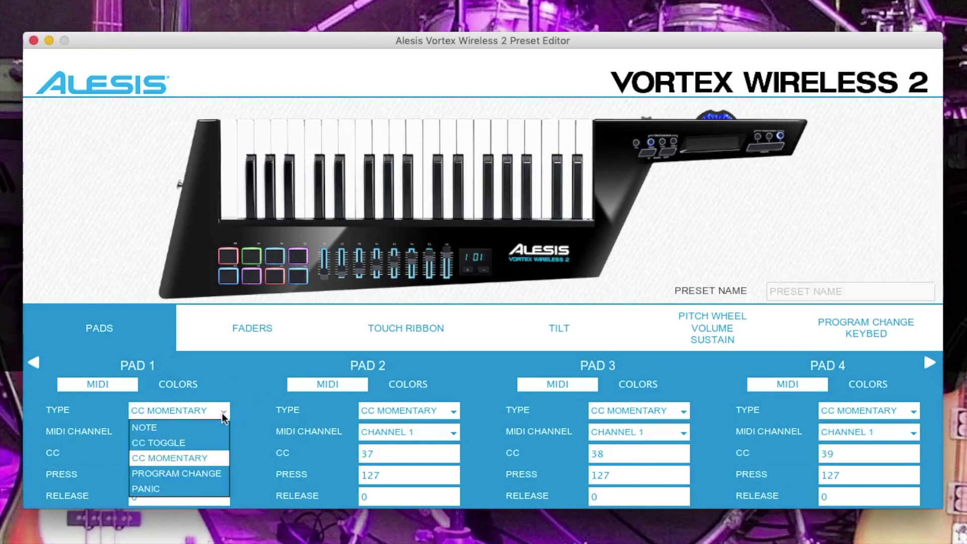
click(214, 457)
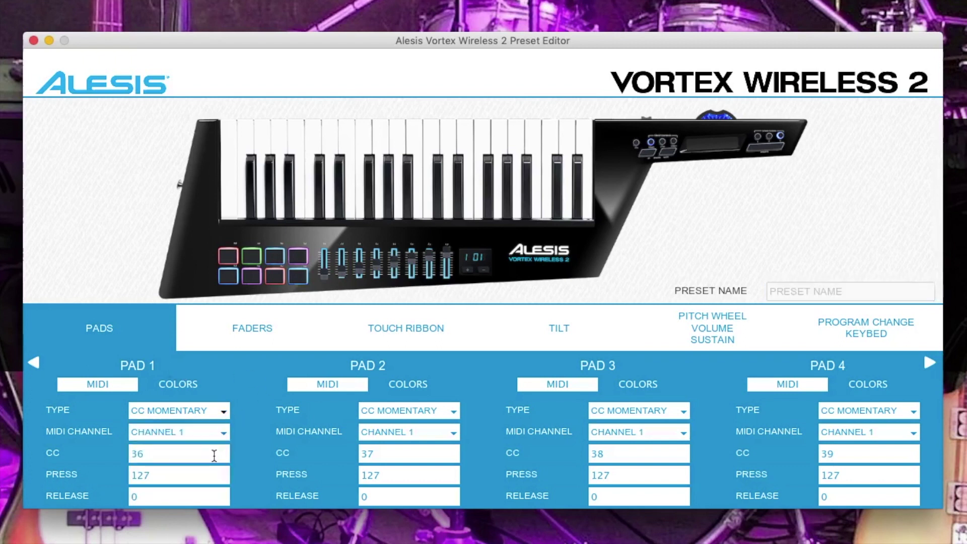
click(223, 432)
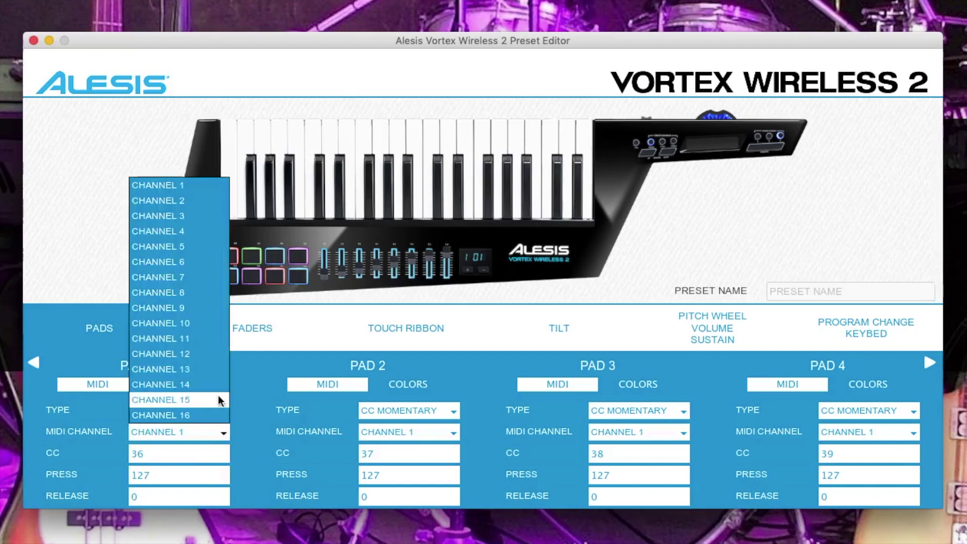
click(213, 179)
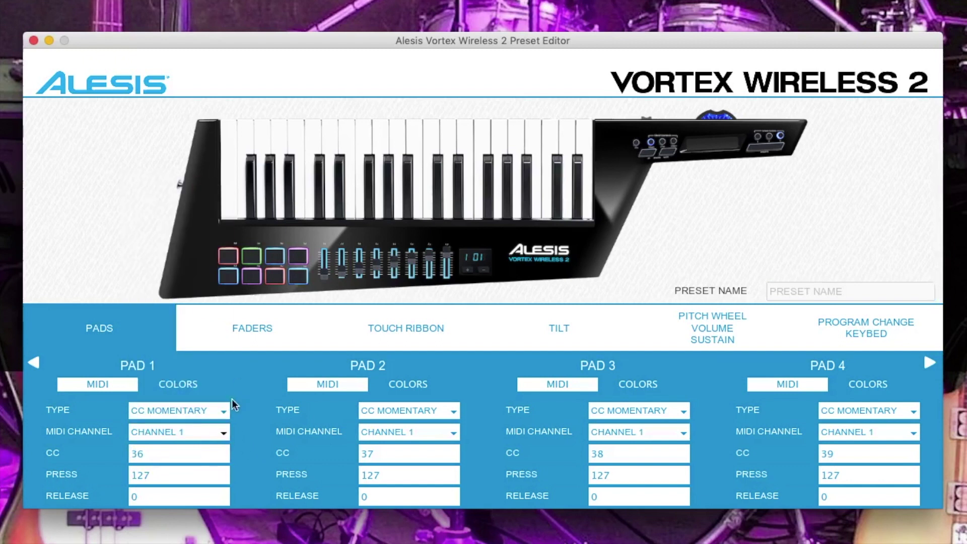
click(162, 452)
click(174, 474)
click(178, 497)
Step: Examine the MIDI settings of Pads 5 to 8, including the available types for Pad 5 and Pad 7
click(931, 362)
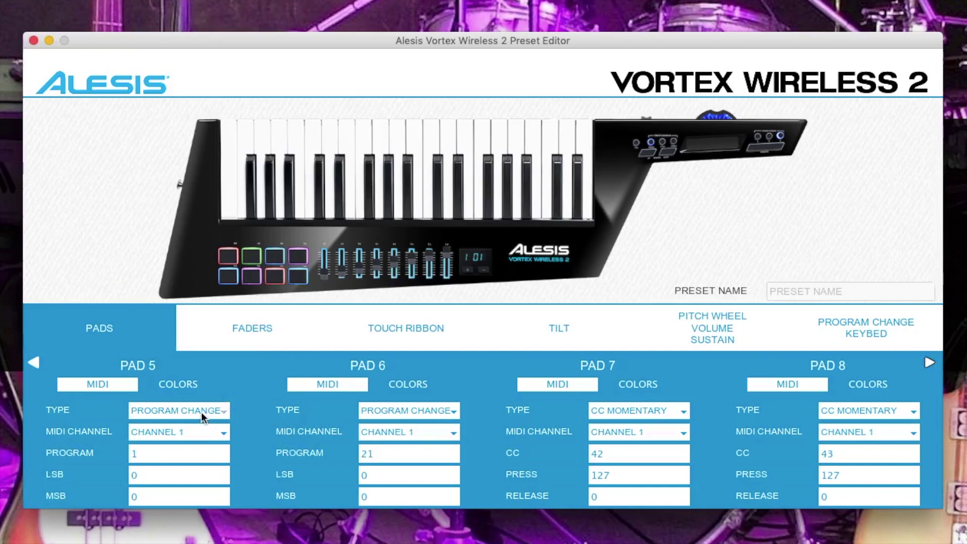
click(218, 413)
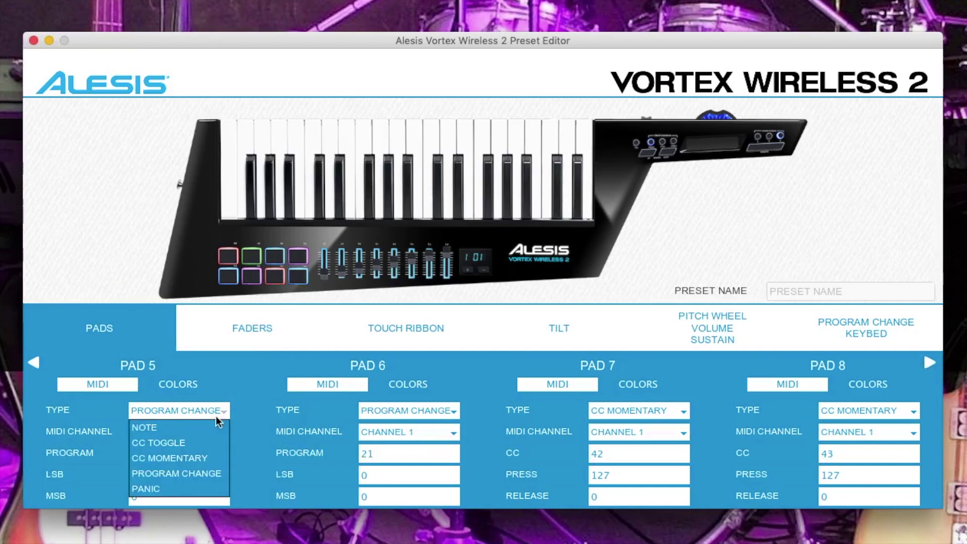
click(207, 476)
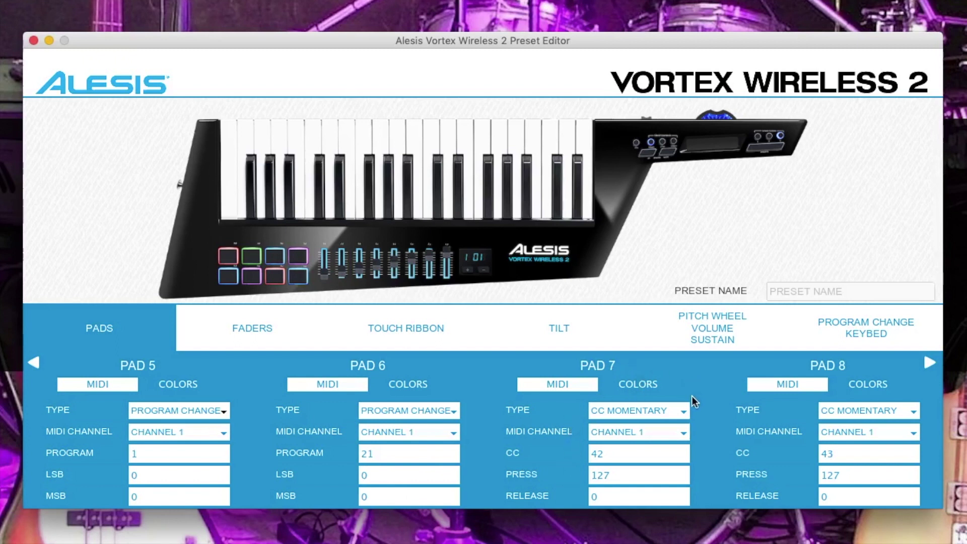
click(685, 411)
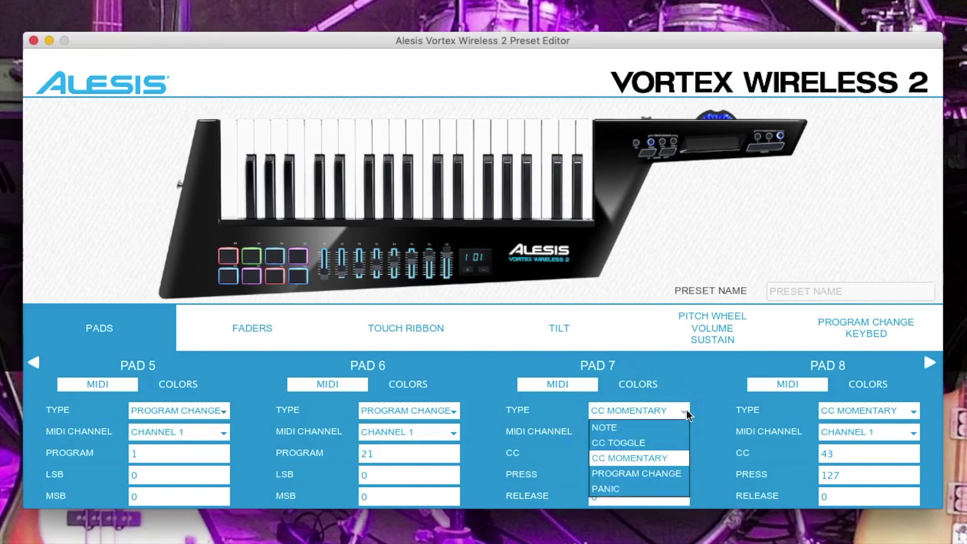
click(678, 457)
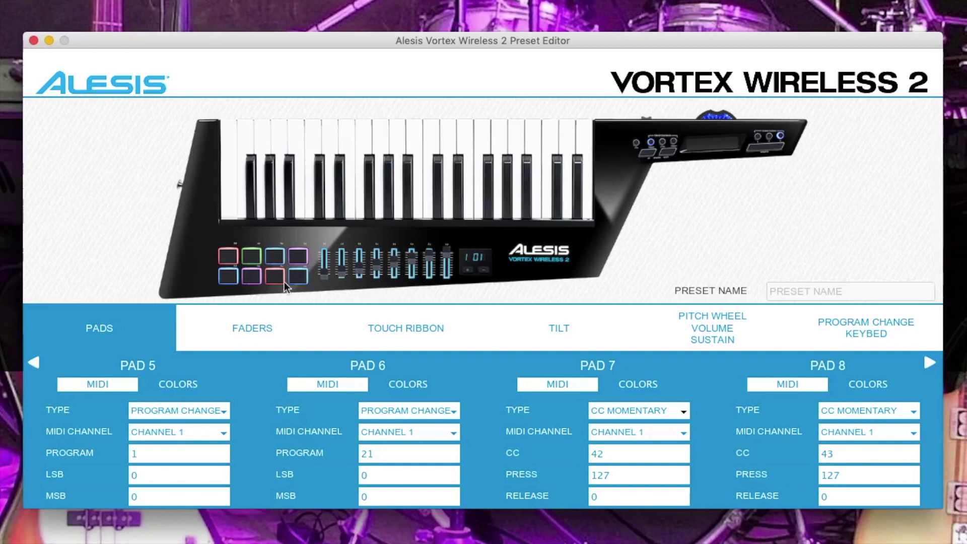
Step: Review the settings for the faders, touch ribbon, tilt and program change, including the Send on Load choices
click(256, 330)
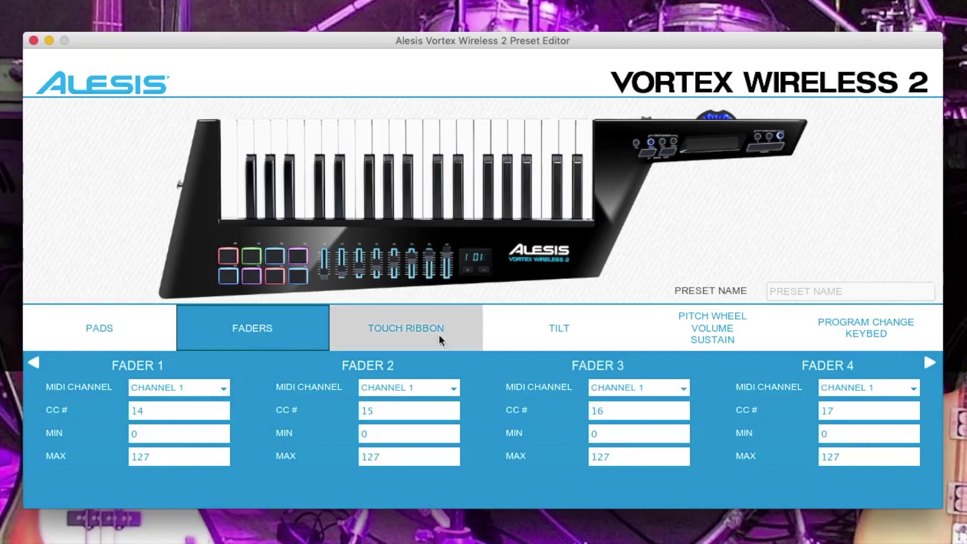
click(930, 363)
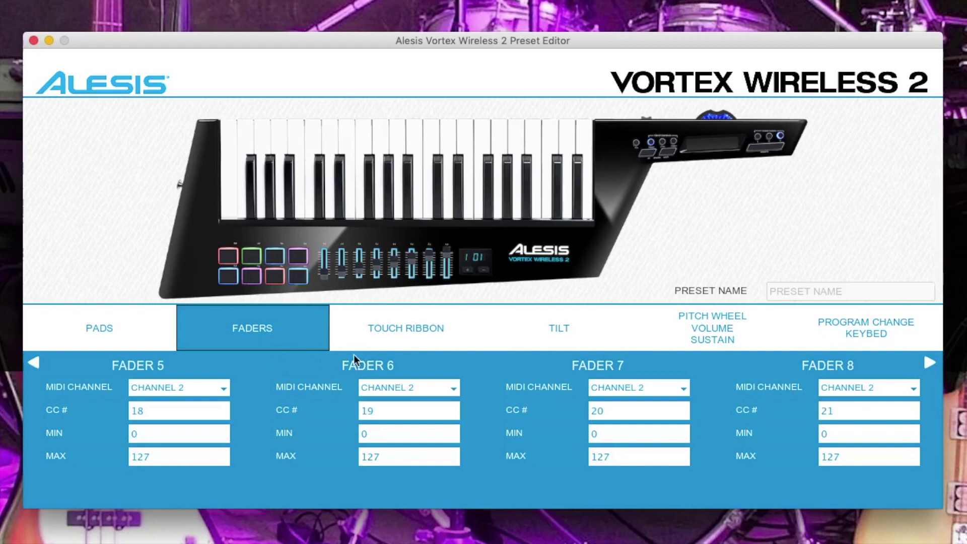
click(379, 338)
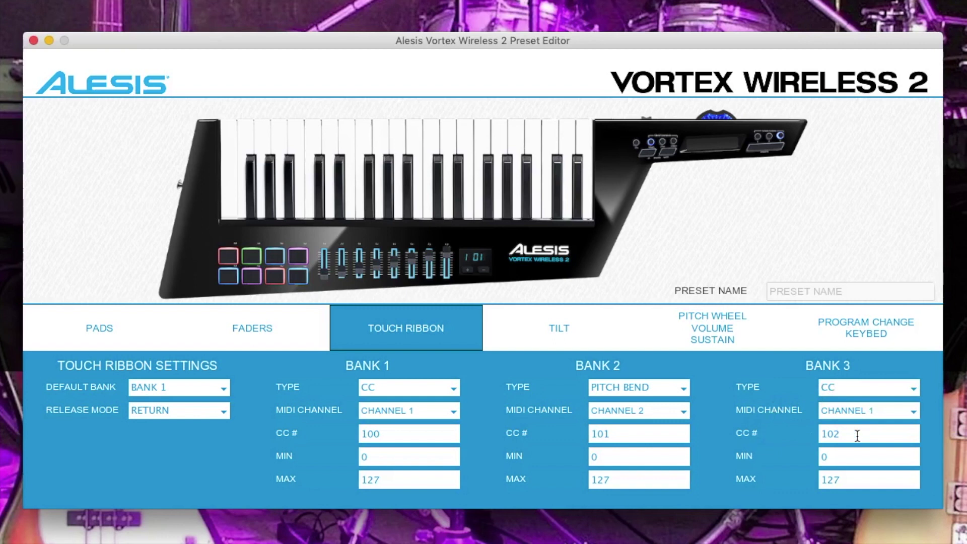
click(552, 330)
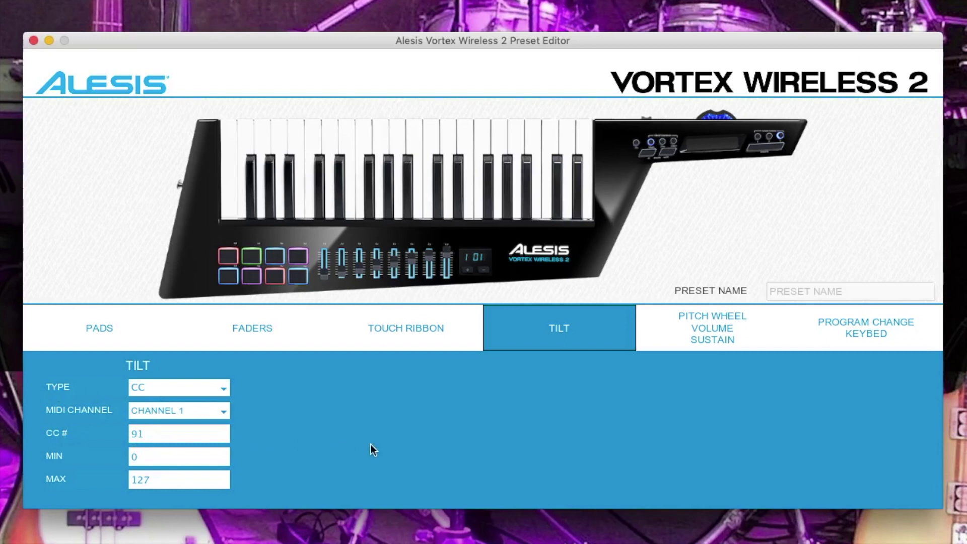
click(847, 324)
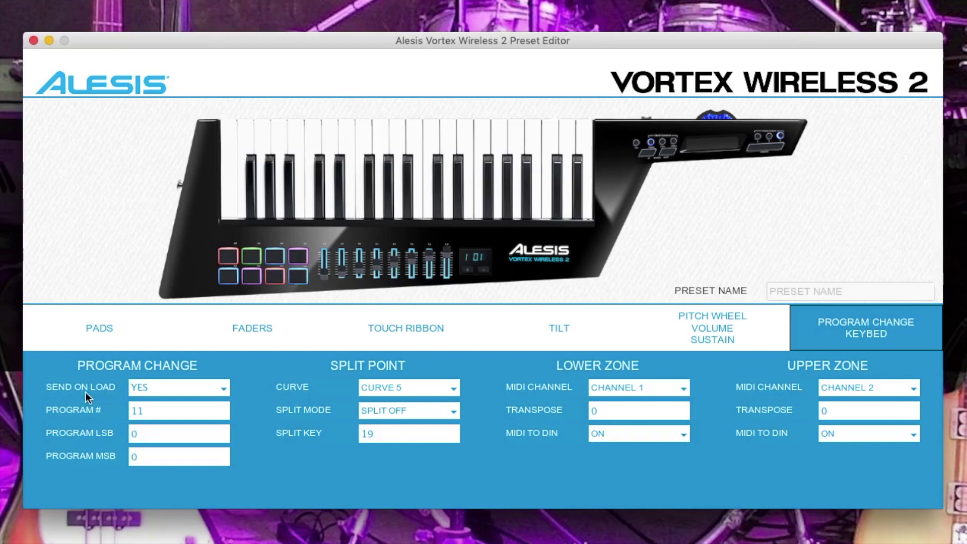
click(224, 388)
click(215, 424)
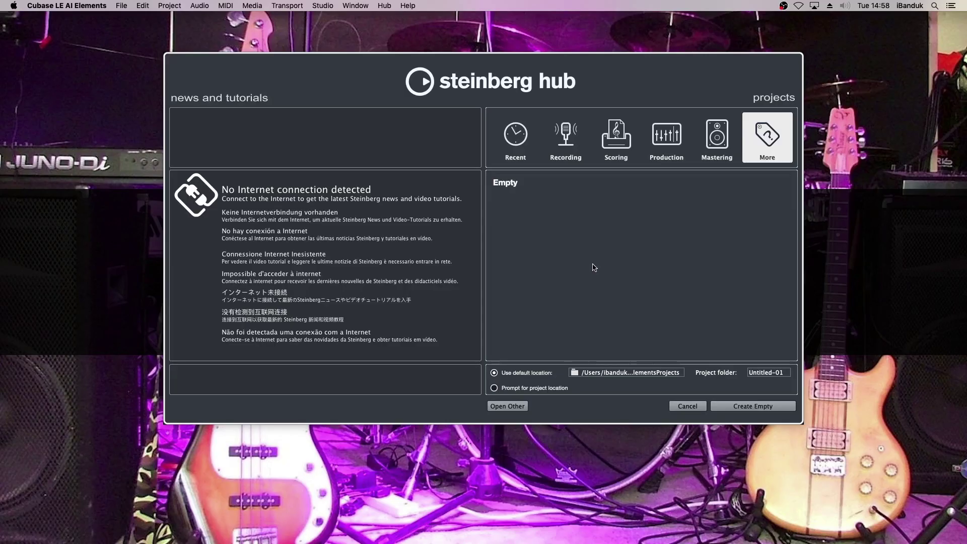
Step: Switch to Cubase, create an empty project and open the Studio Setup
click(512, 190)
click(730, 406)
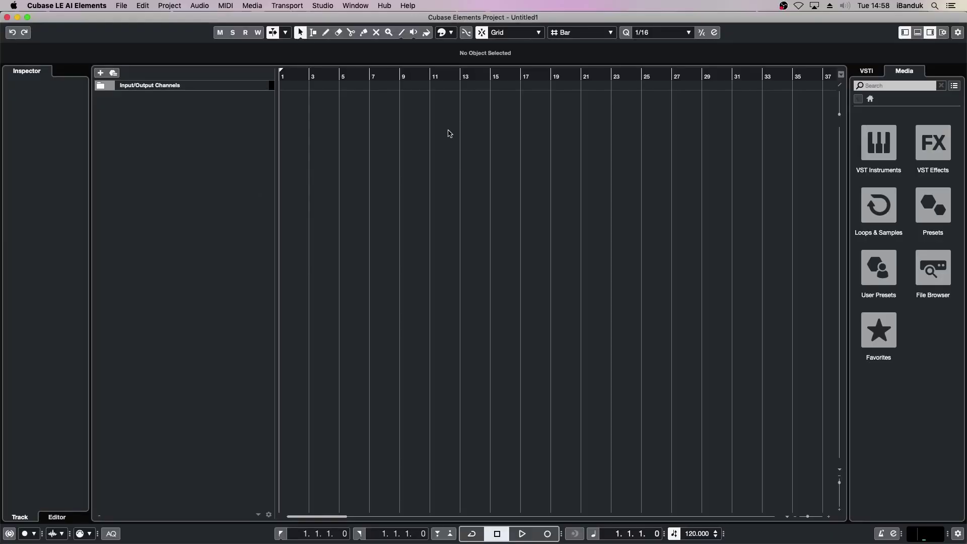
click(325, 8)
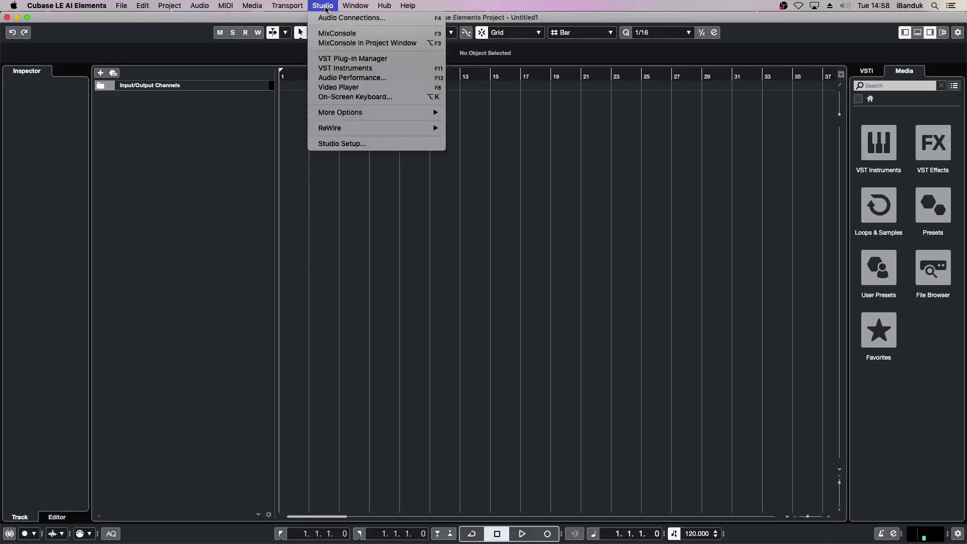
click(357, 146)
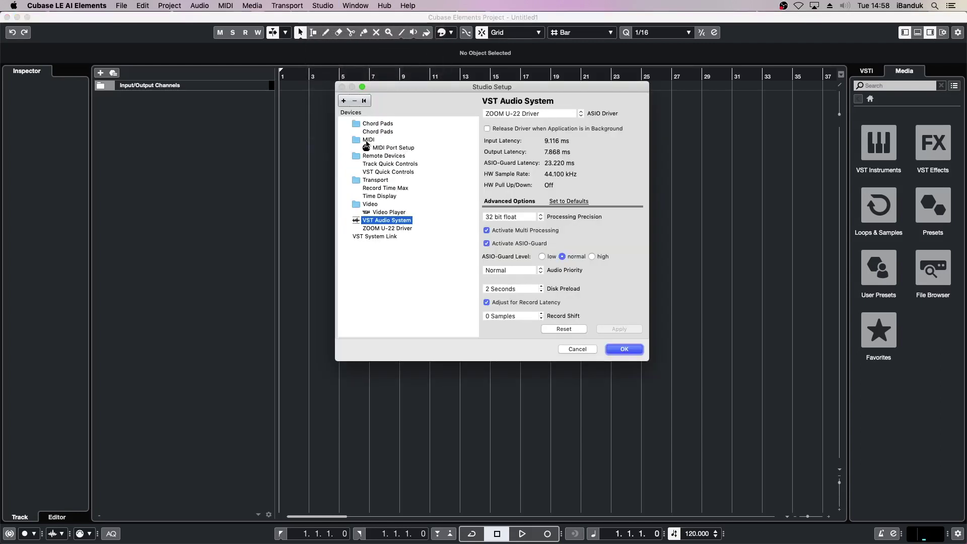
Step: In the MIDI Port Setup, exclude the Vortex Wireless 2 and U-22 ZOOM U-22 Reserved Port inputs from All MIDI Inputs
click(367, 141)
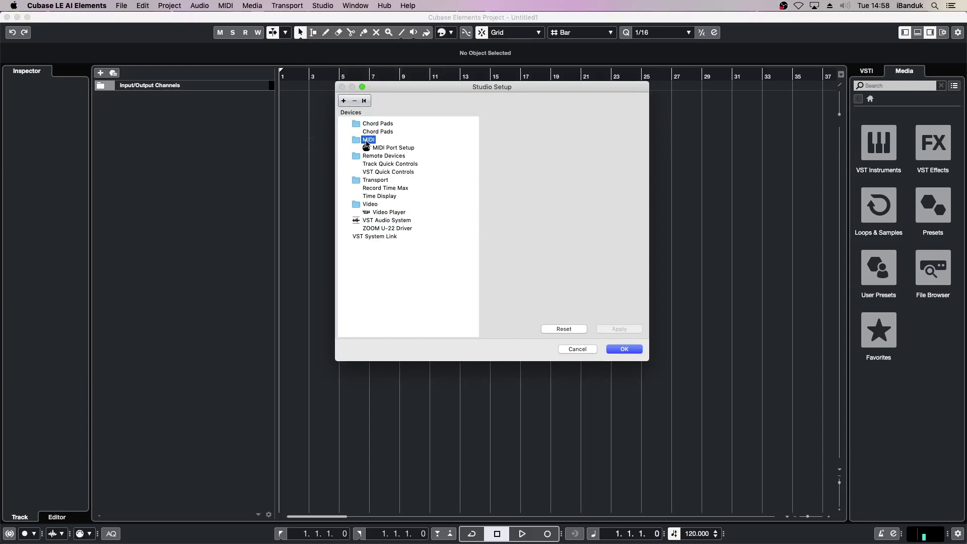
click(401, 149)
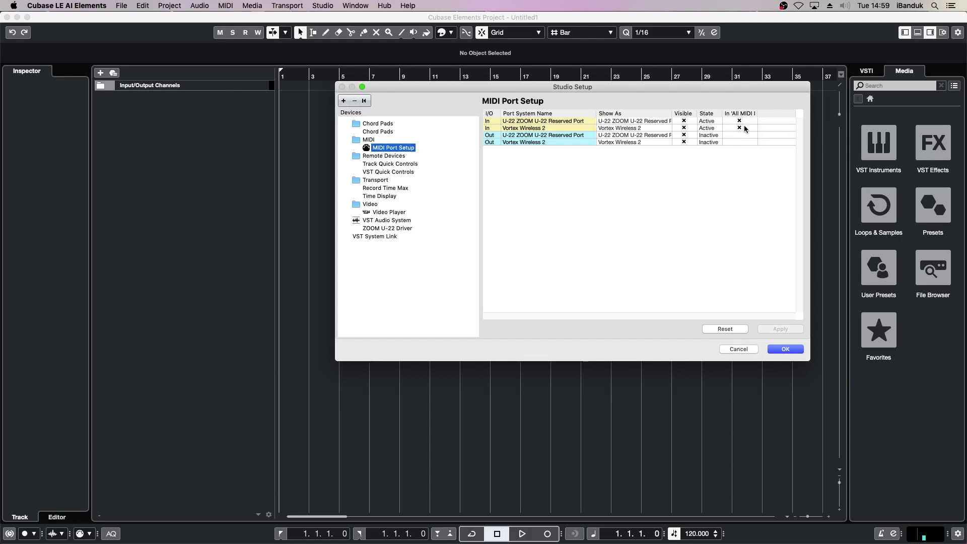
click(740, 128)
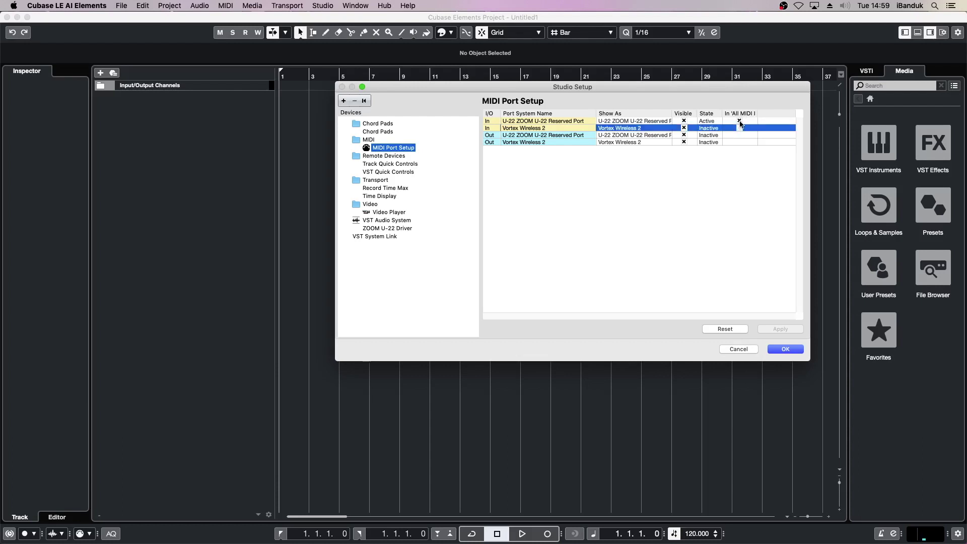
click(740, 121)
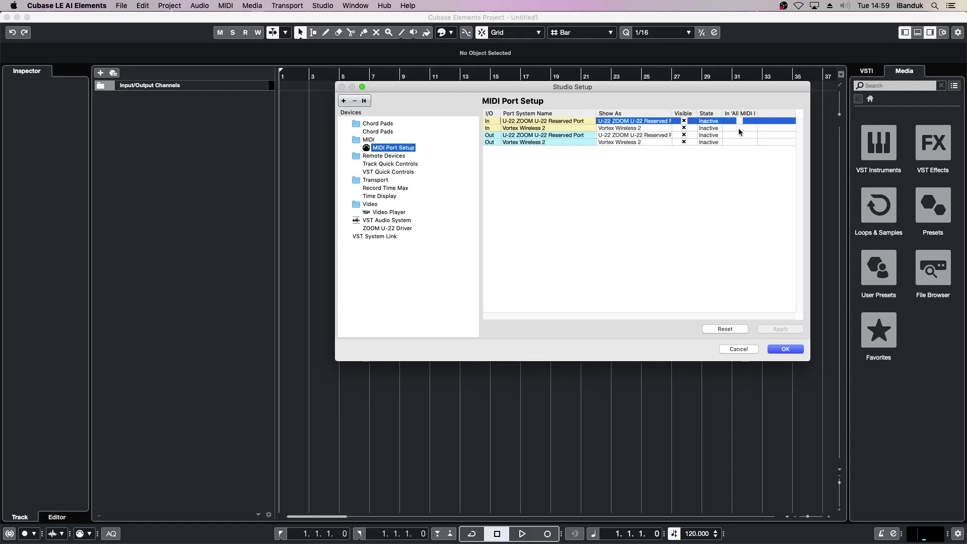
Step: Add a Generic Remote device and set its MIDI input to Vortex Wireless 2
click(344, 102)
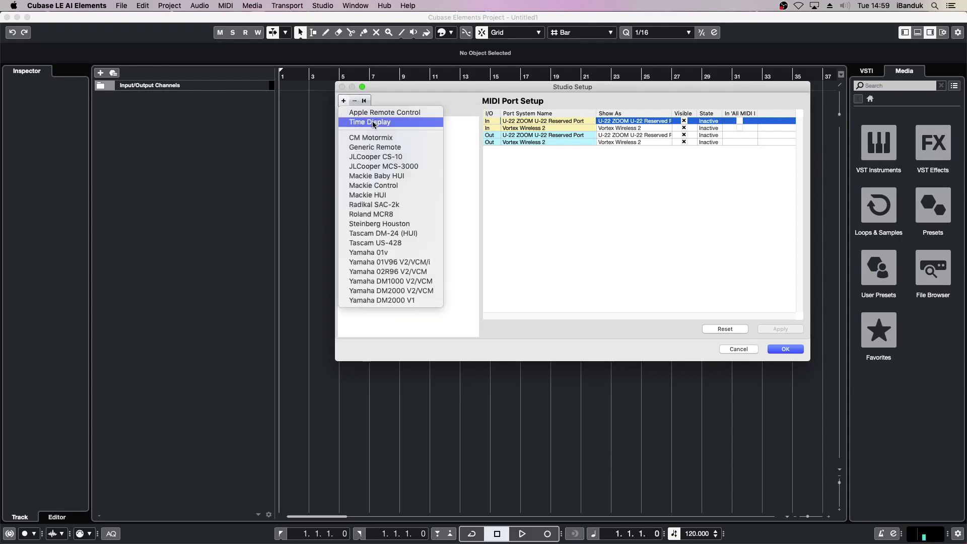
click(379, 147)
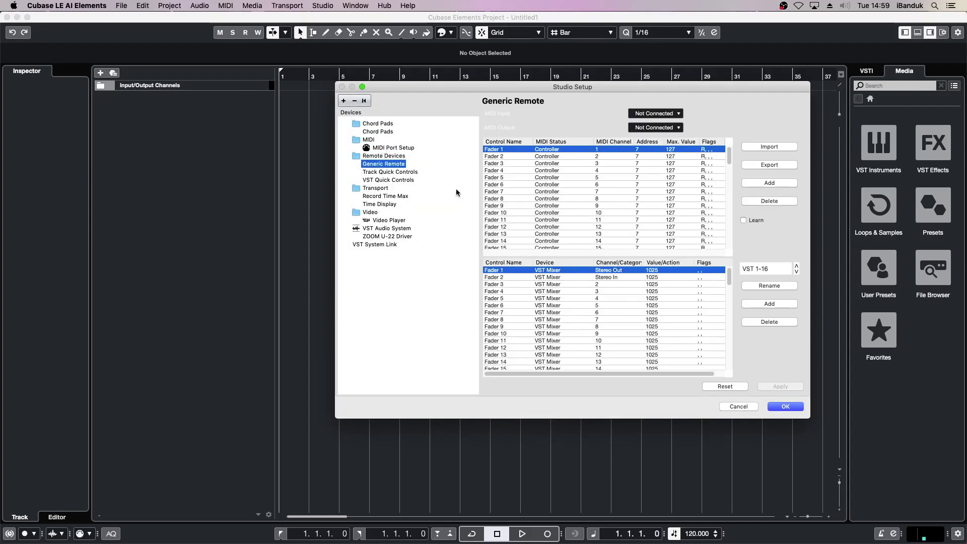
click(661, 115)
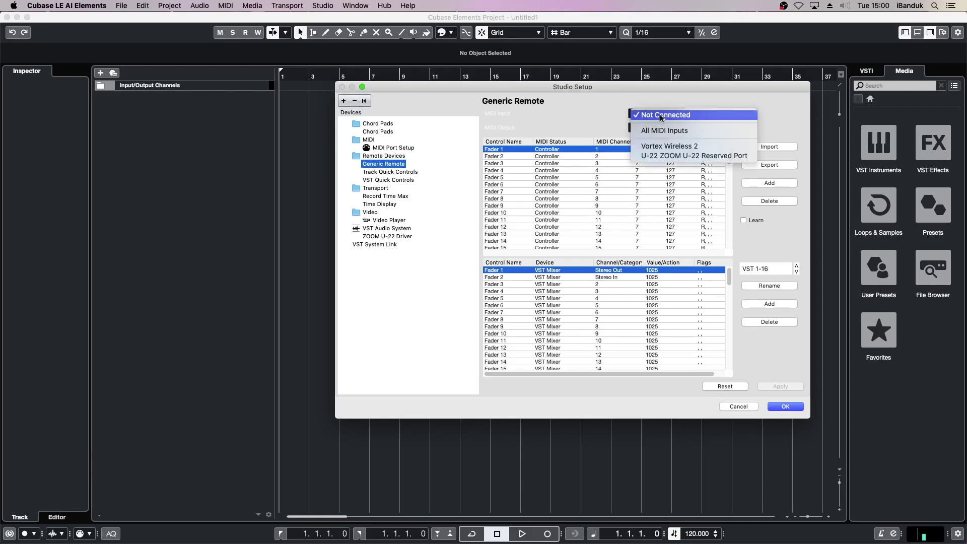
click(672, 146)
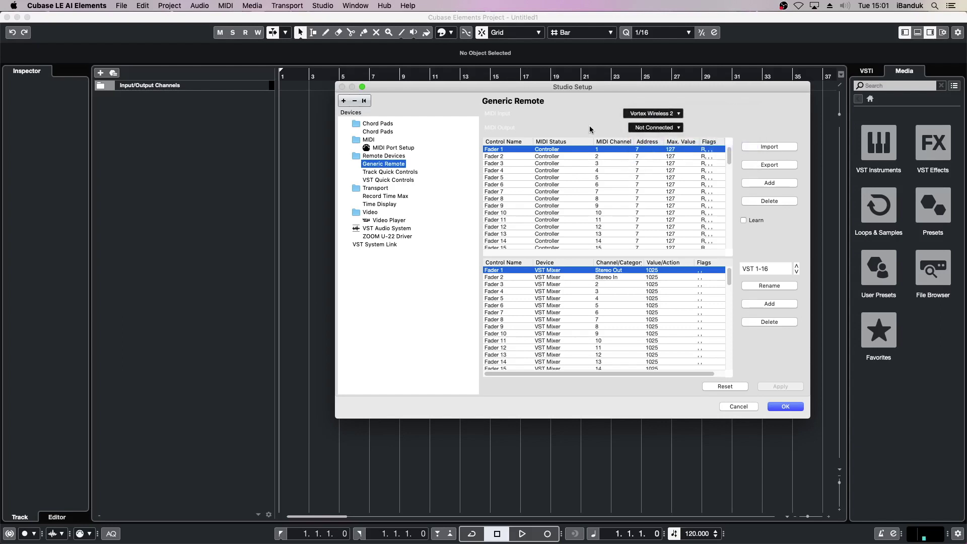
Step: Enable Learn and assign Faders 1 to 8 to the hardware faders, addresses 14–17 on channel 1 and 18–21 on channel 2
click(743, 221)
click(496, 158)
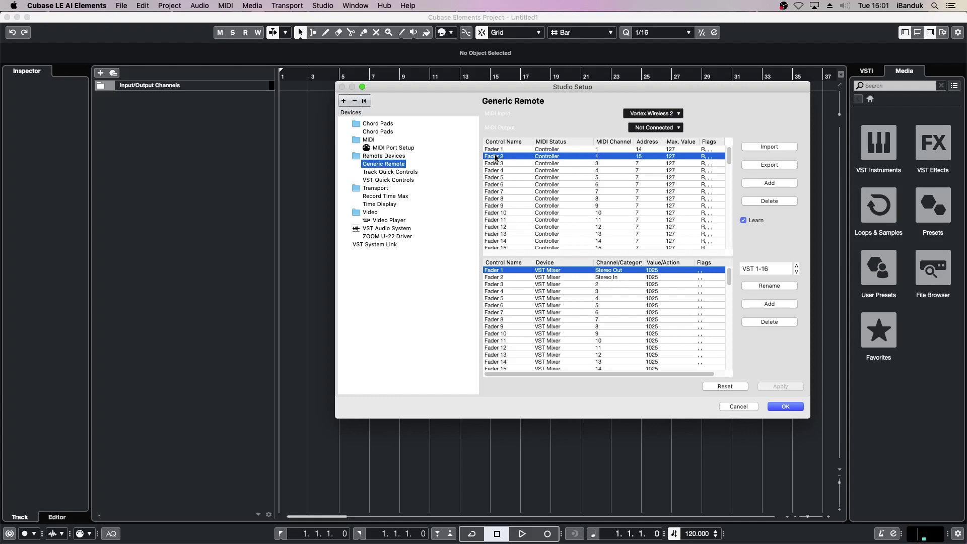
click(495, 164)
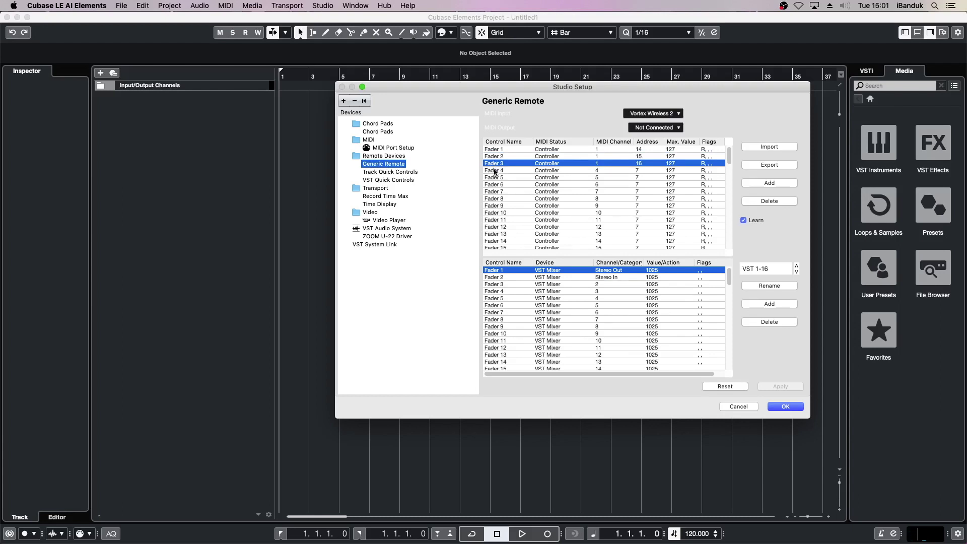
click(494, 171)
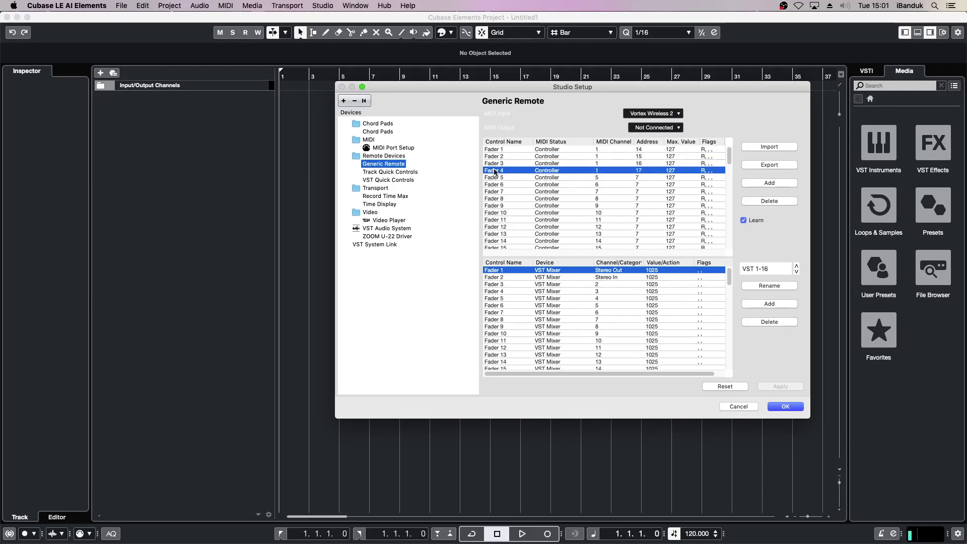
click(498, 199)
Step: Rename the Fader 9 control as Pad 1 and assign it to the hardware pad with address 36 on channel 1
click(500, 206)
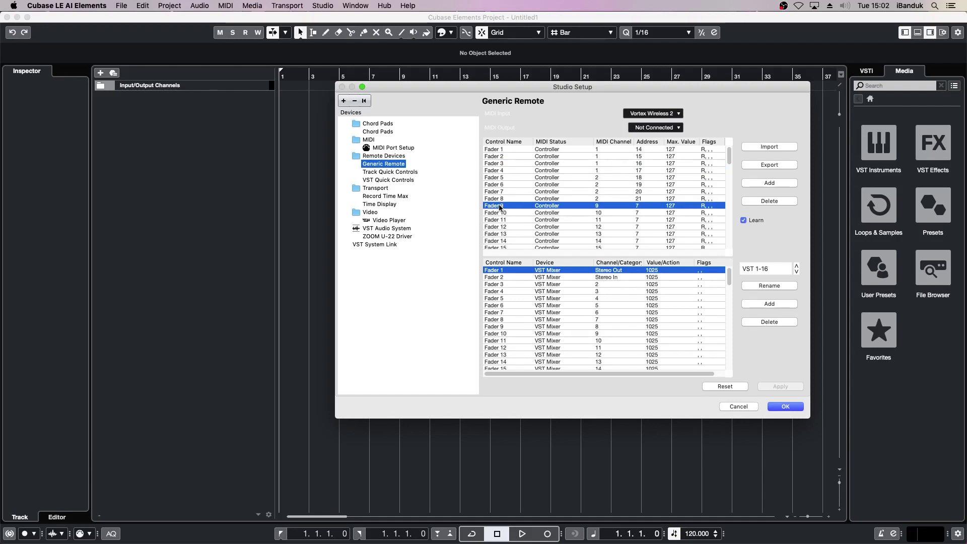
double_click(500, 206)
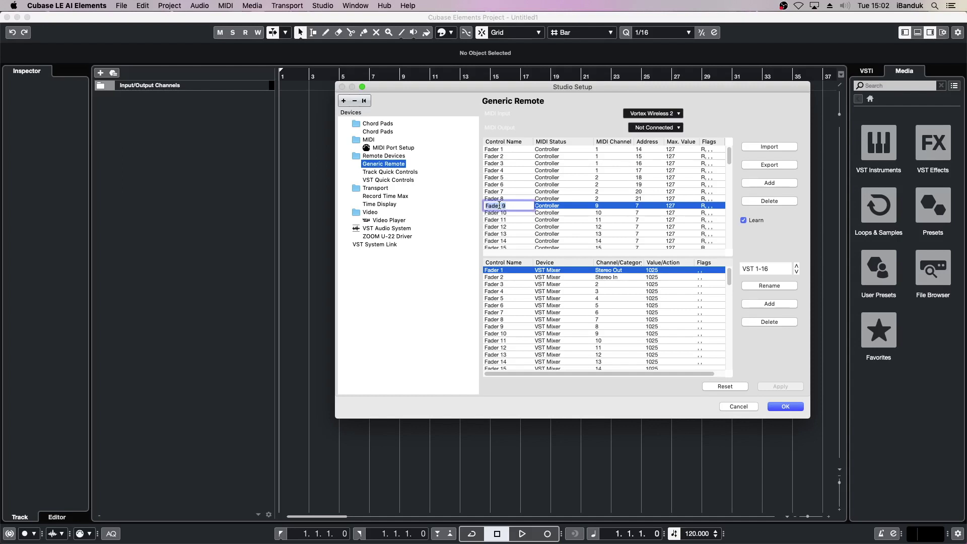
text(Pad 1)
key(Return)
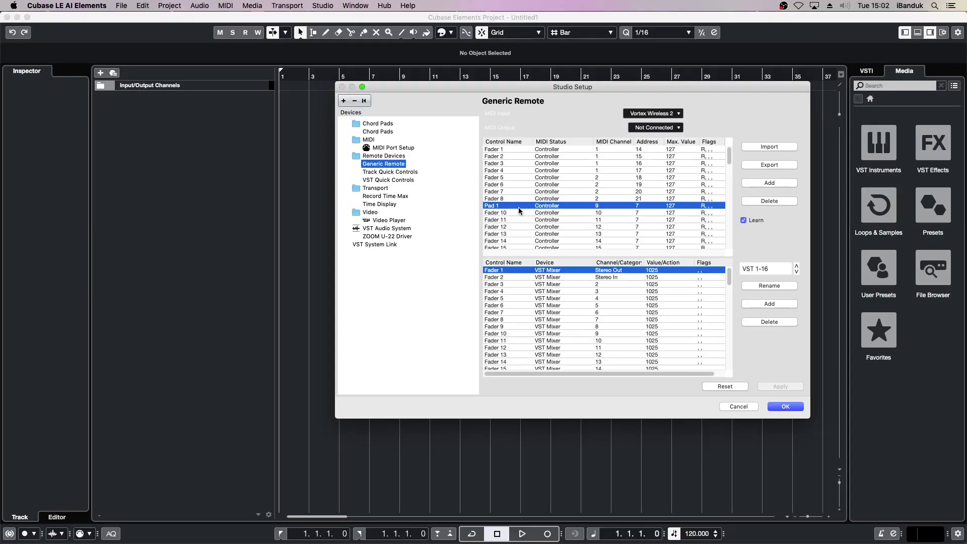
Step: Rename the controls from Fader 10 onward as Pad 2 through pad 8 and learn each one's assignment from its hardware pad
click(516, 213)
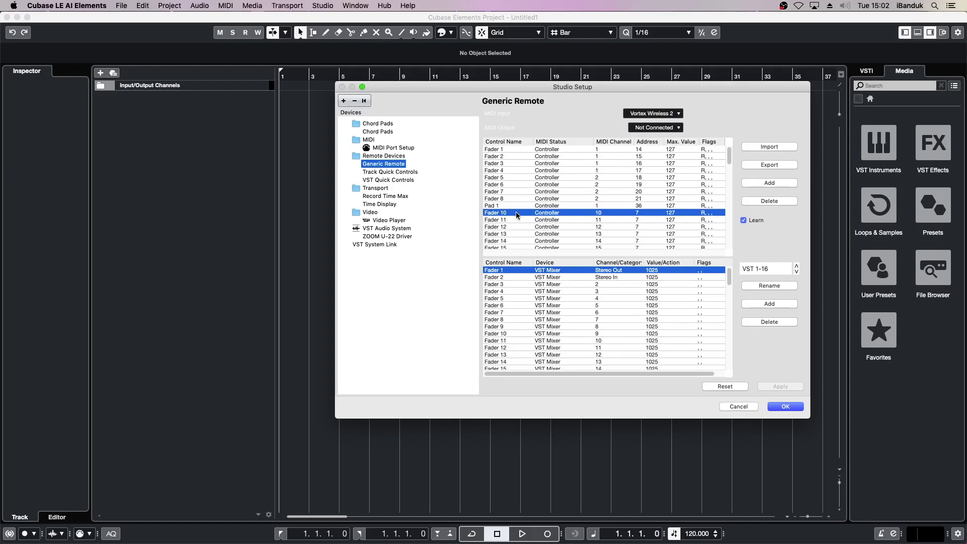
click(516, 213)
text(Pad 2)
key(Return)
click(506, 219)
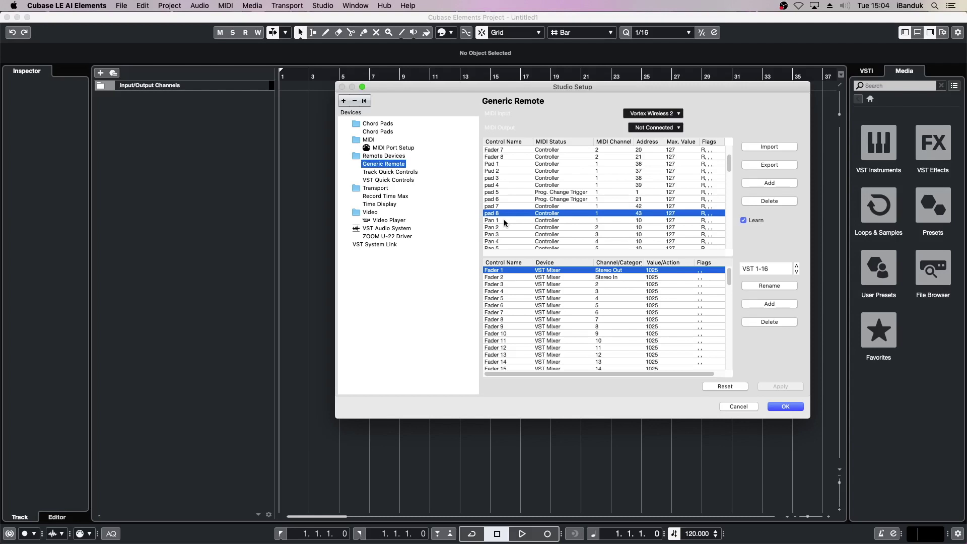
Step: Rename the Pan 1 control as tilt and learn its assignment from the hardware tilt control, address 91 on channel 1
click(504, 220)
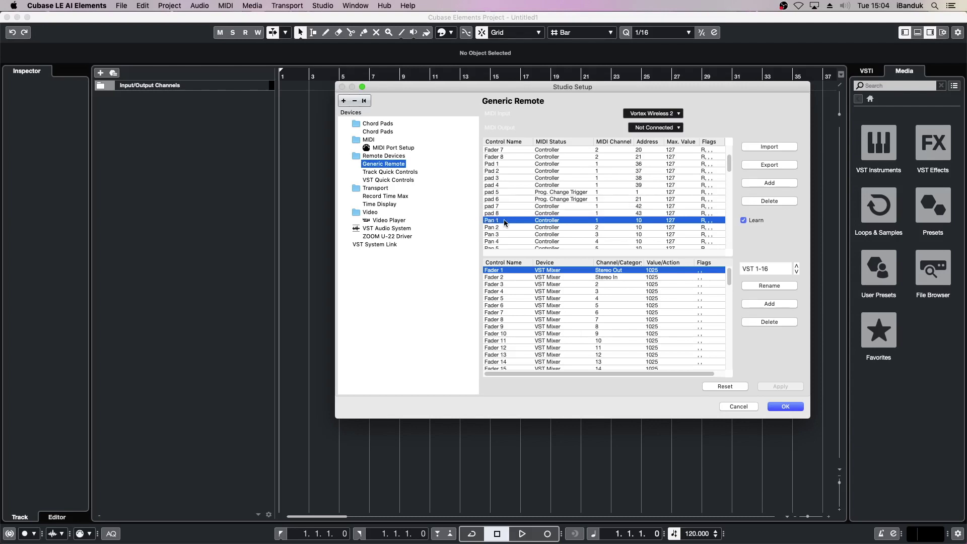
click(504, 221)
text(tilt)
key(Return)
Step: Rename the Pan 2 control as ribbon 1, learn address 100 on channel 1, and accept the Generic Remote setup
click(502, 227)
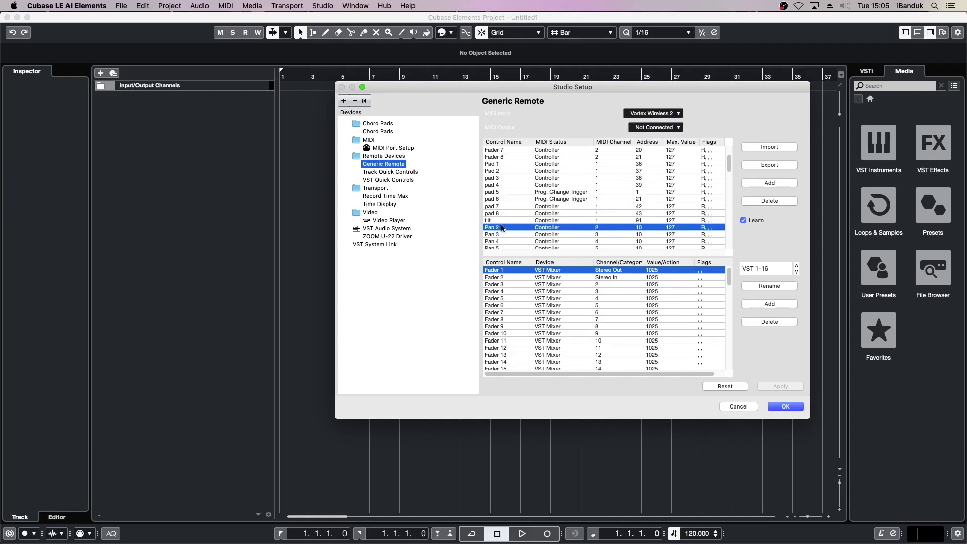
double_click(501, 227)
text(ribbon 1)
key(Return)
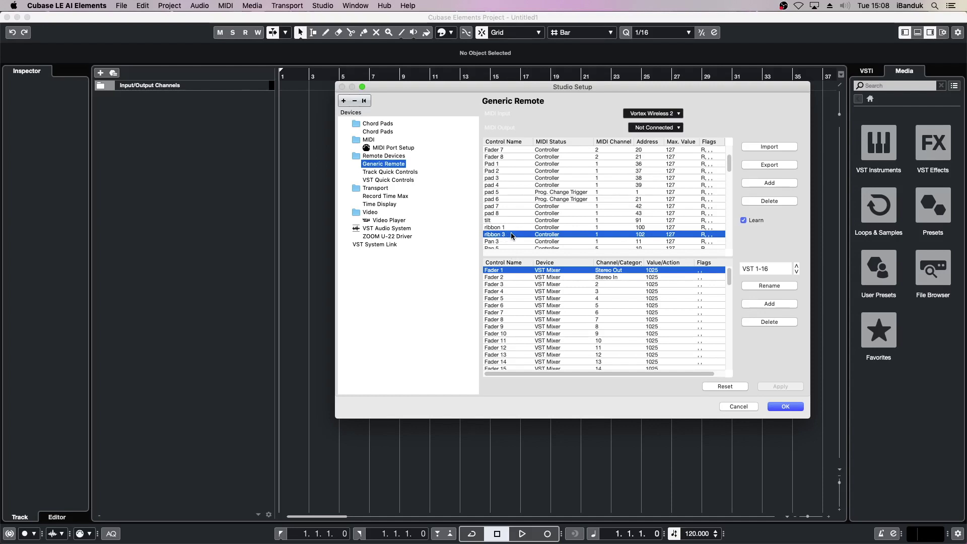
click(784, 407)
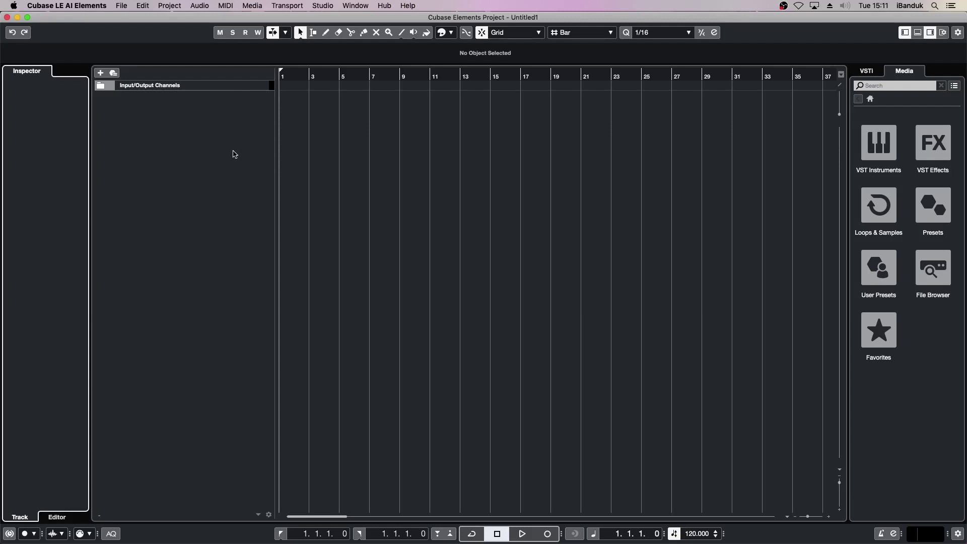
Step: Check the MIDI Port Setup in Studio Setup to see which input ports are included in All MIDI Inputs
click(322, 6)
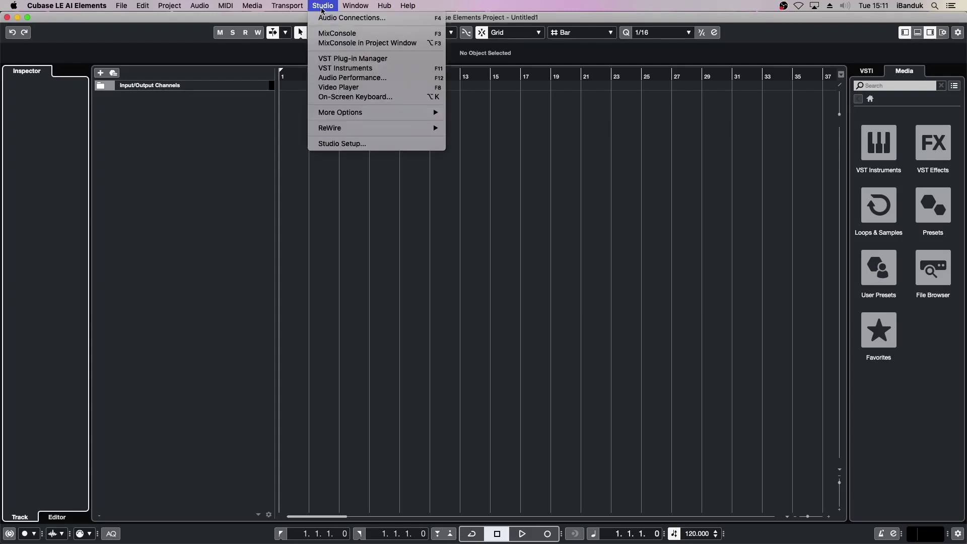
click(336, 145)
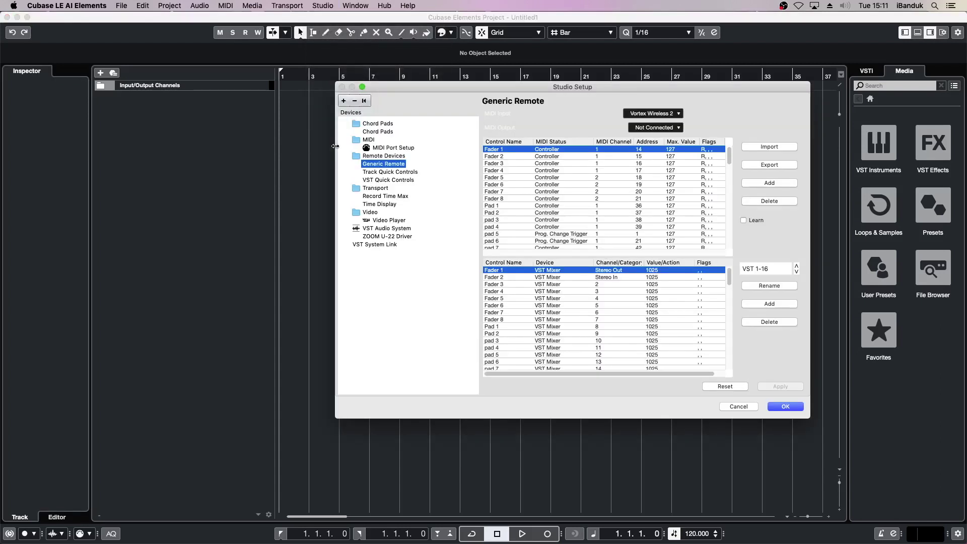
click(398, 148)
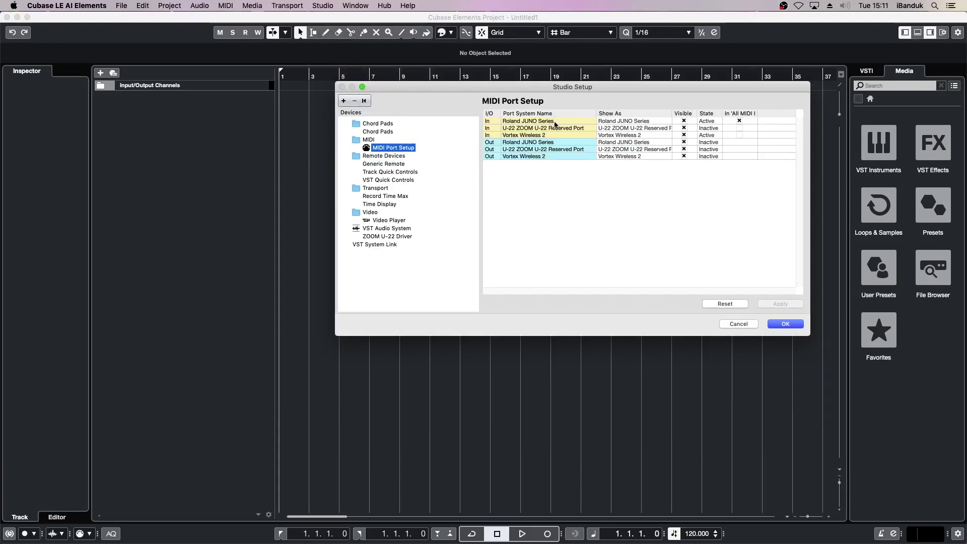
click(776, 325)
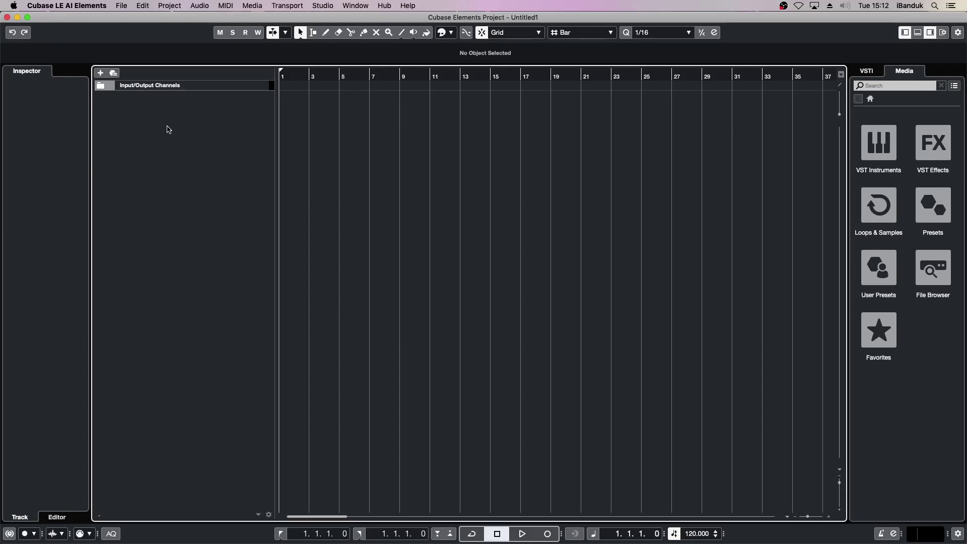
Step: Add one MIDI track named Juno Di to the project
right_click(168, 130)
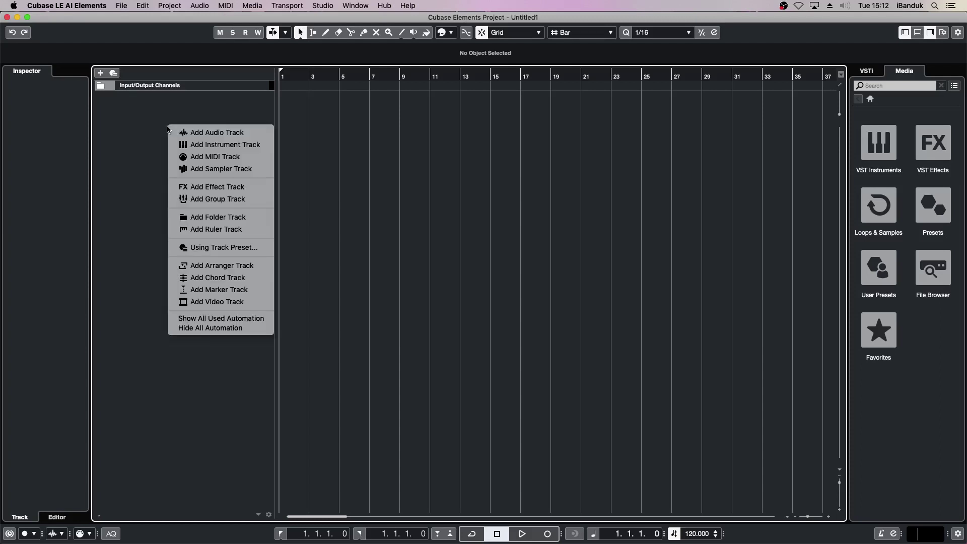
click(215, 162)
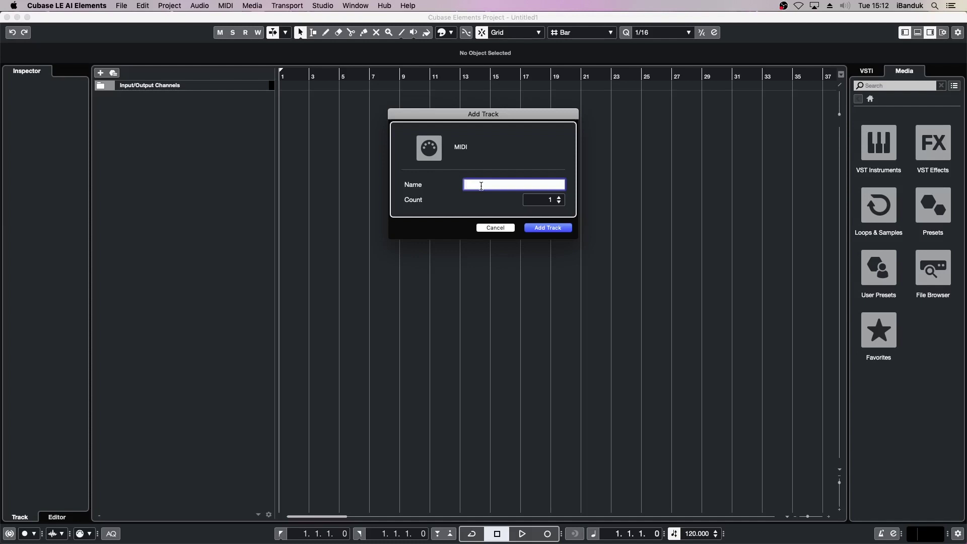
text(uno Di)
click(550, 228)
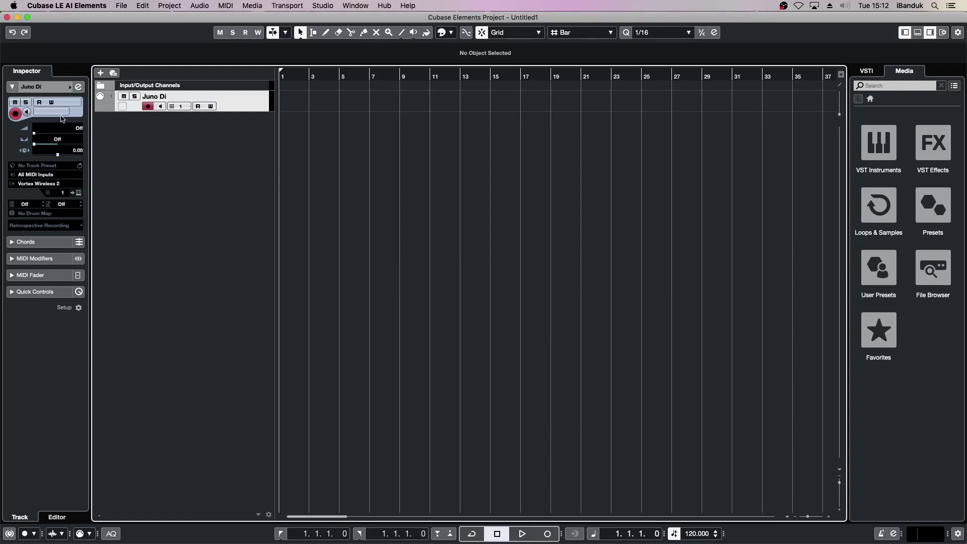
Step: Route the Juno Di track from the Vortex Wireless 2 input to the Roland JUNO Series output with MIDI channel Any
click(32, 175)
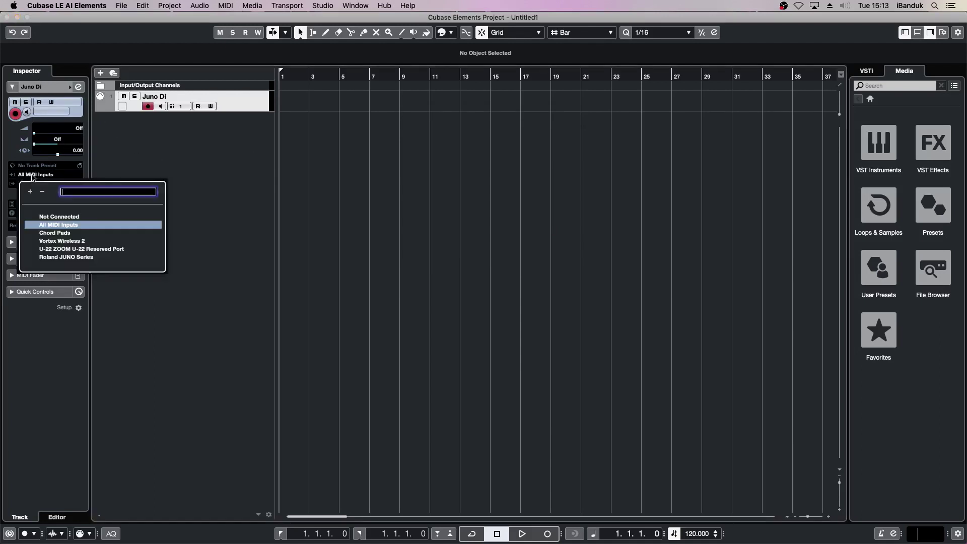
click(73, 242)
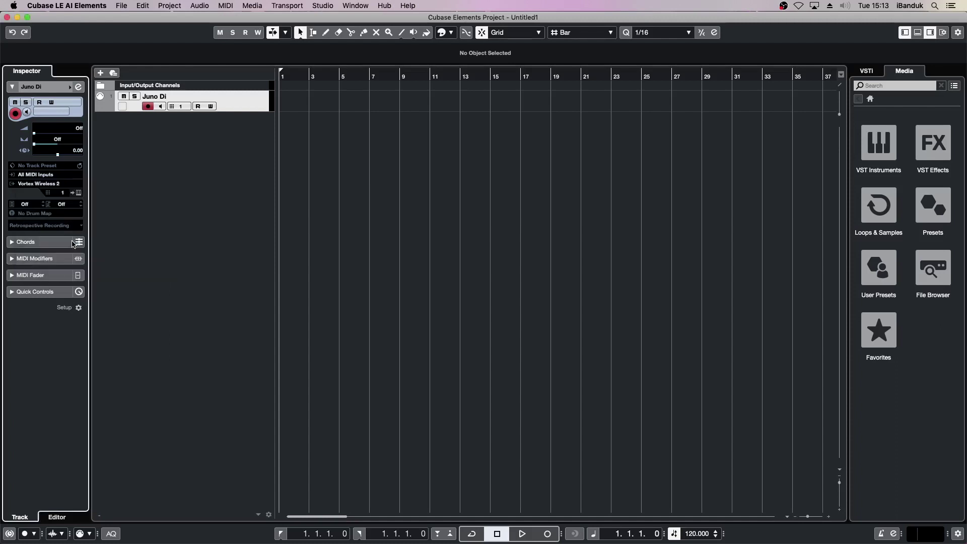
click(49, 187)
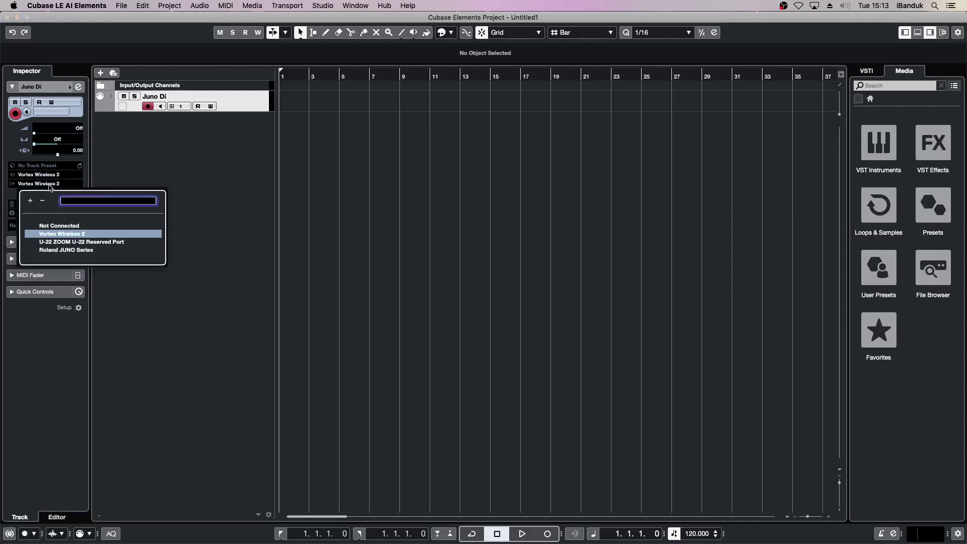
click(79, 251)
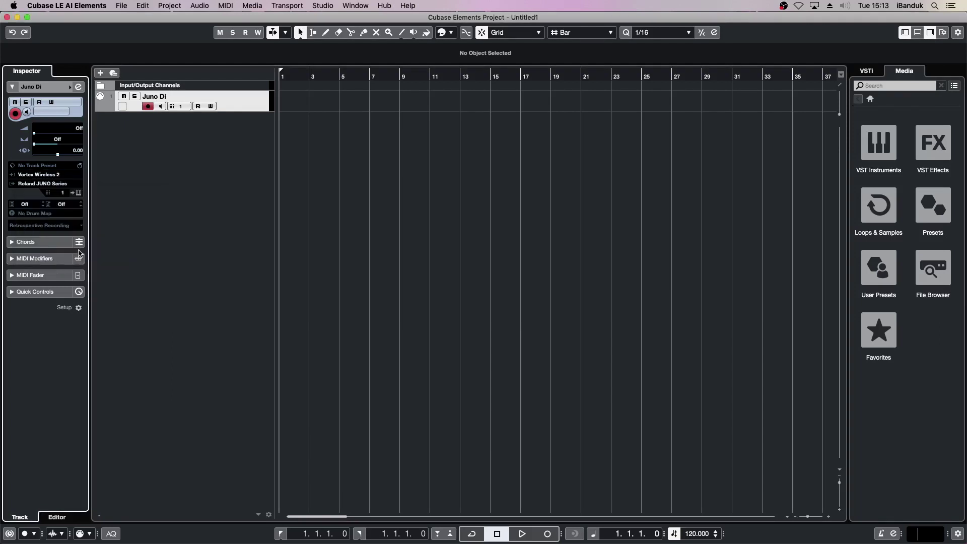
click(63, 195)
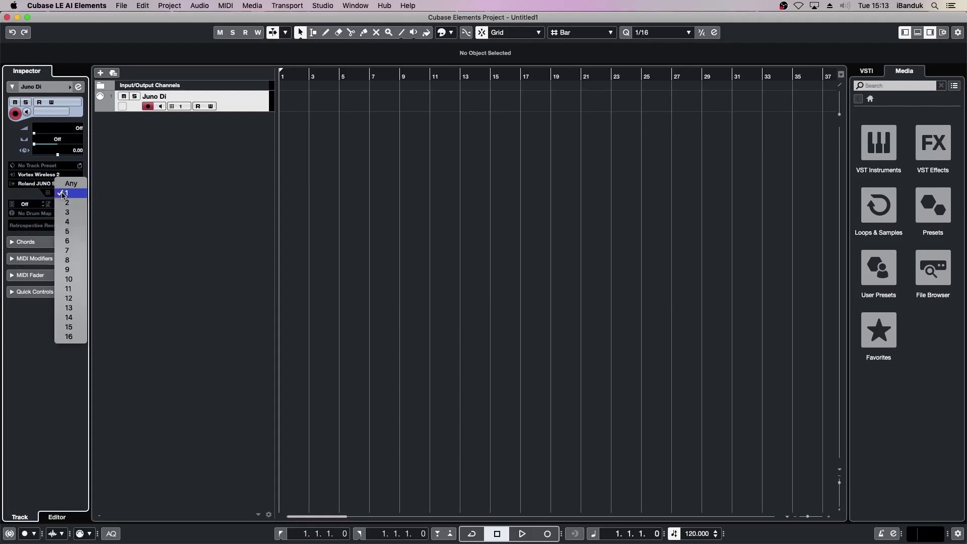
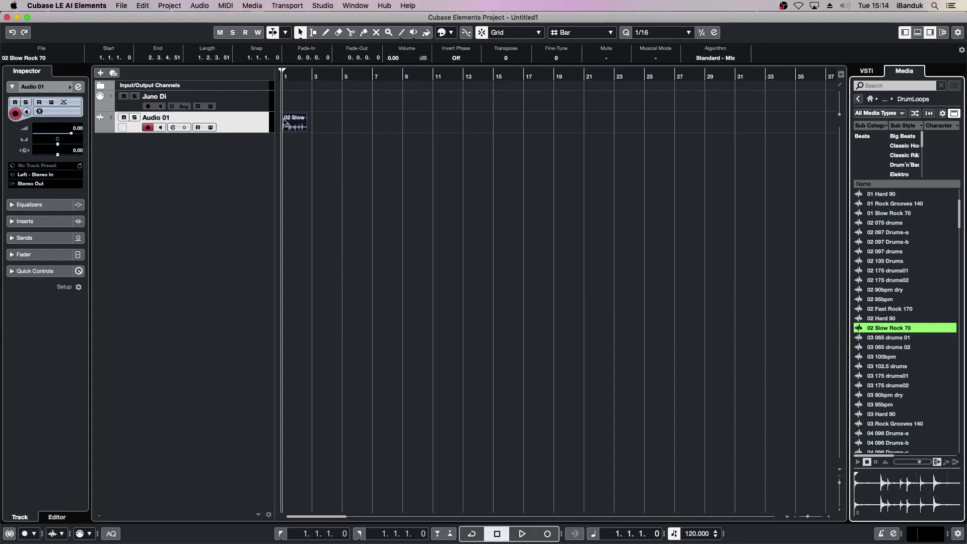
Step: Repeat the 02 Slow Rock 70 drum loop along the Audio 01 track up to about bar 35
drag(307, 124, 777, 131)
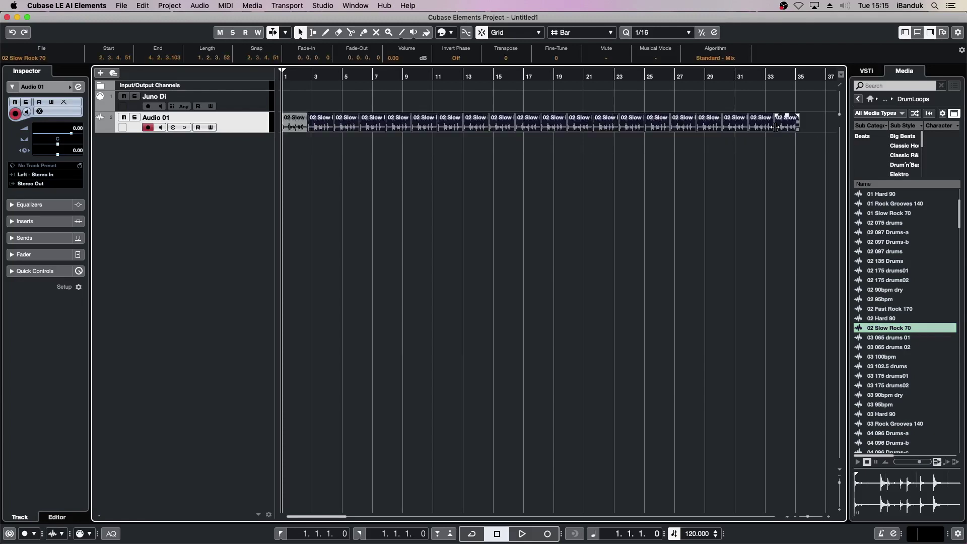
Step: Add a HALion Sonic SE instrument track and load the Blues Lead Guitar program from Guitar/Plucked into slot 1
right_click(180, 166)
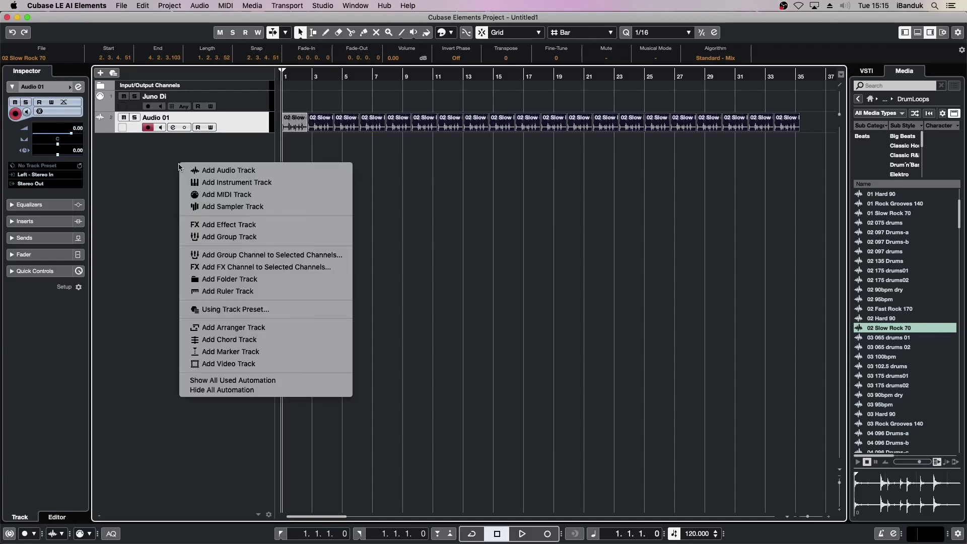
click(203, 183)
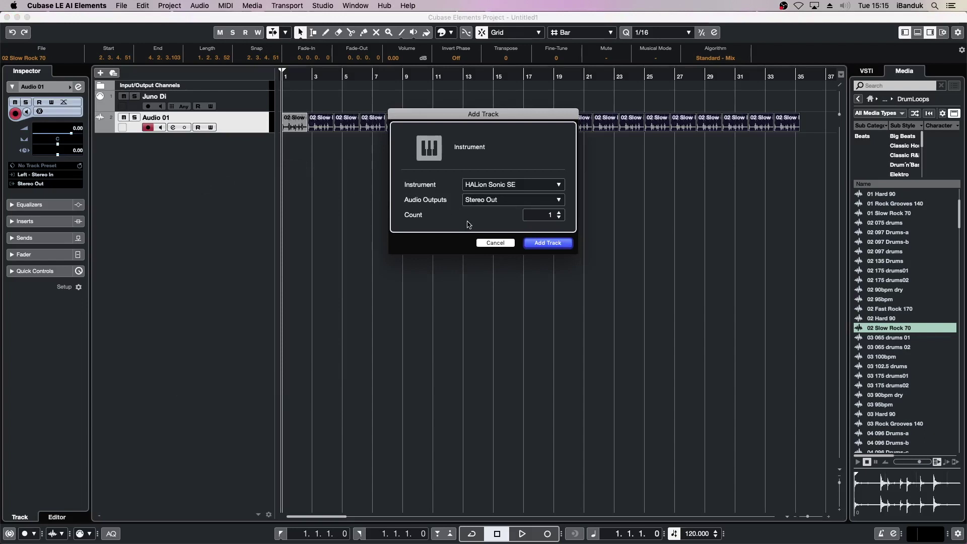
click(548, 243)
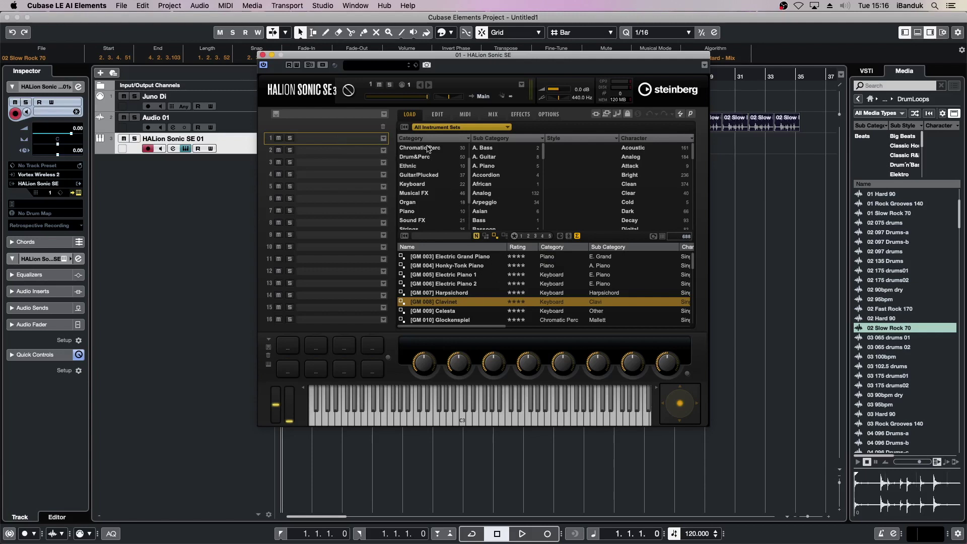
click(441, 177)
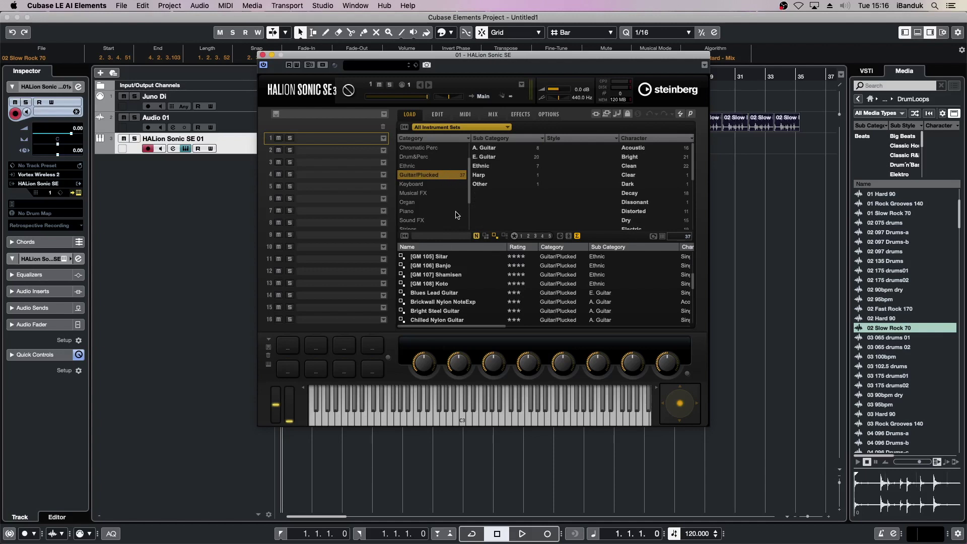
click(444, 294)
double_click(444, 295)
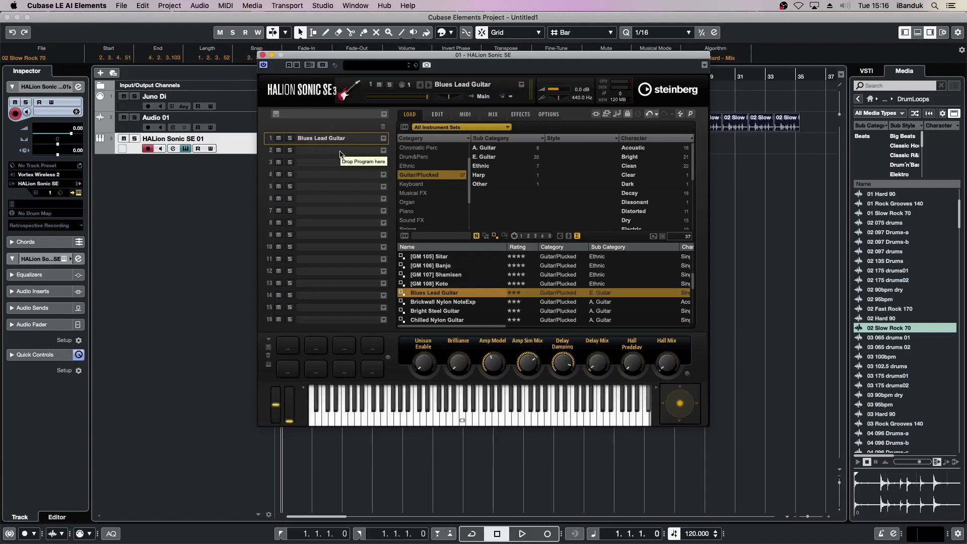
Step: Load the Synth Lead program Citrus Tree into slot 2 of HALion Sonic SE and close the instrument window
click(340, 152)
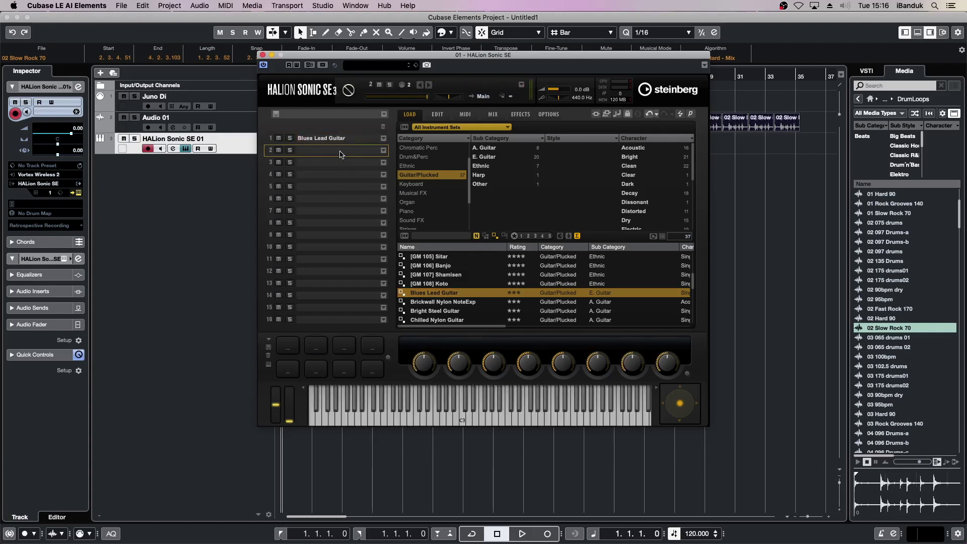
click(412, 202)
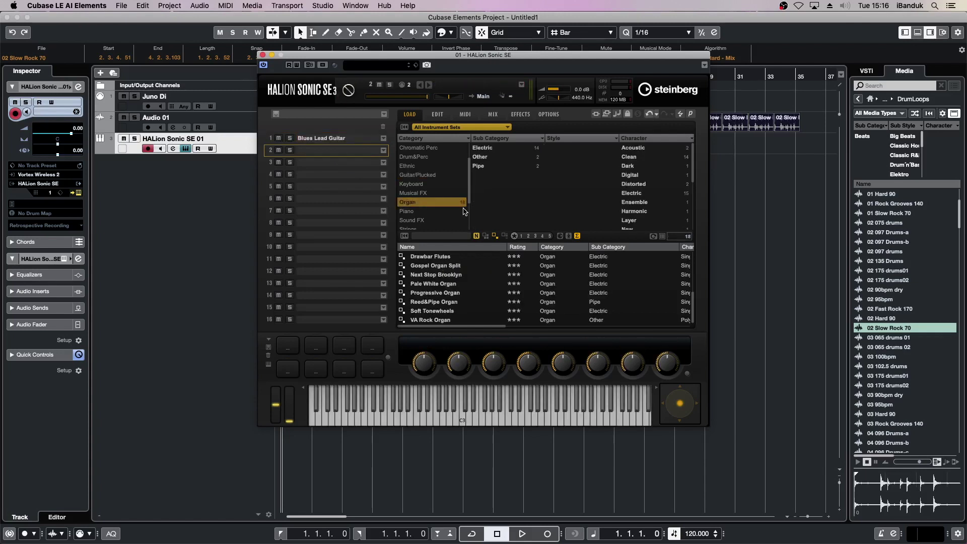
drag(470, 204, 468, 220)
click(431, 211)
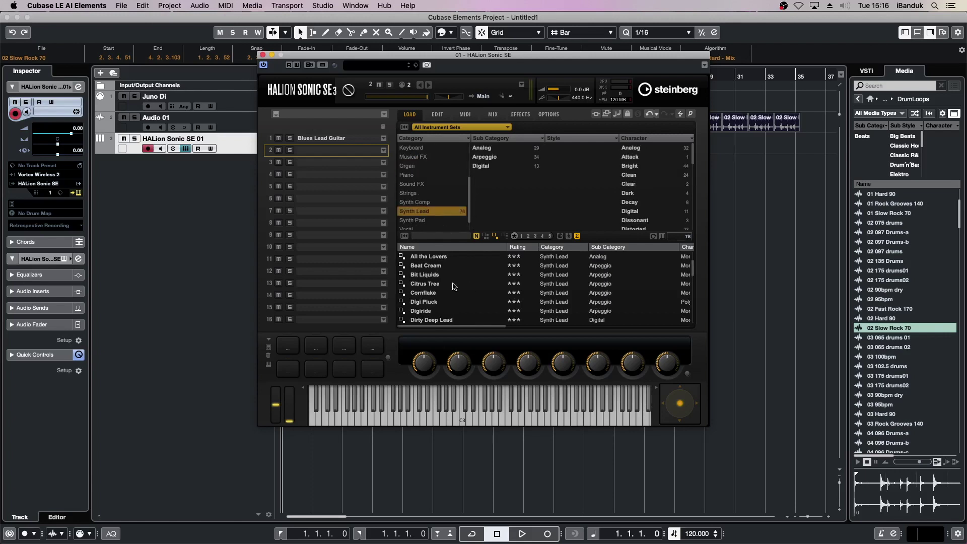
double_click(433, 285)
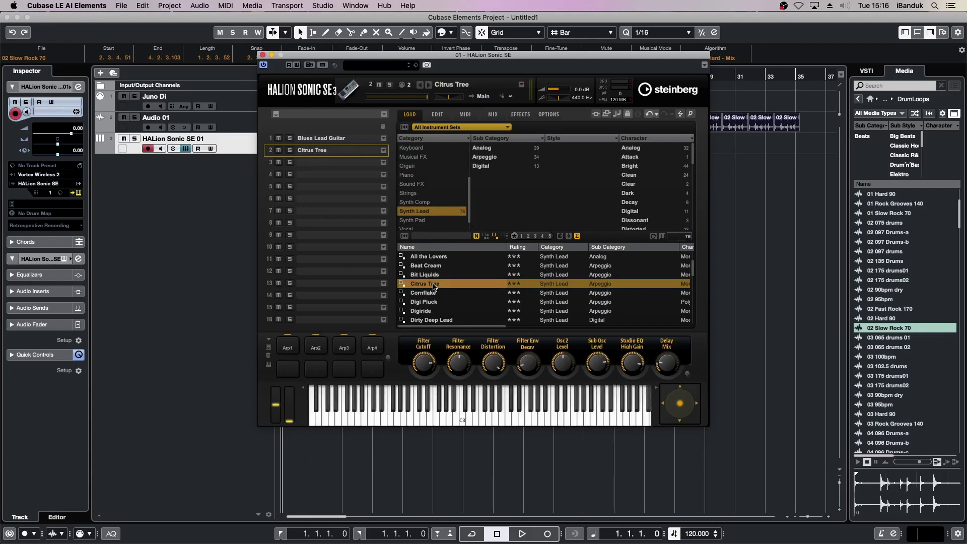
click(262, 55)
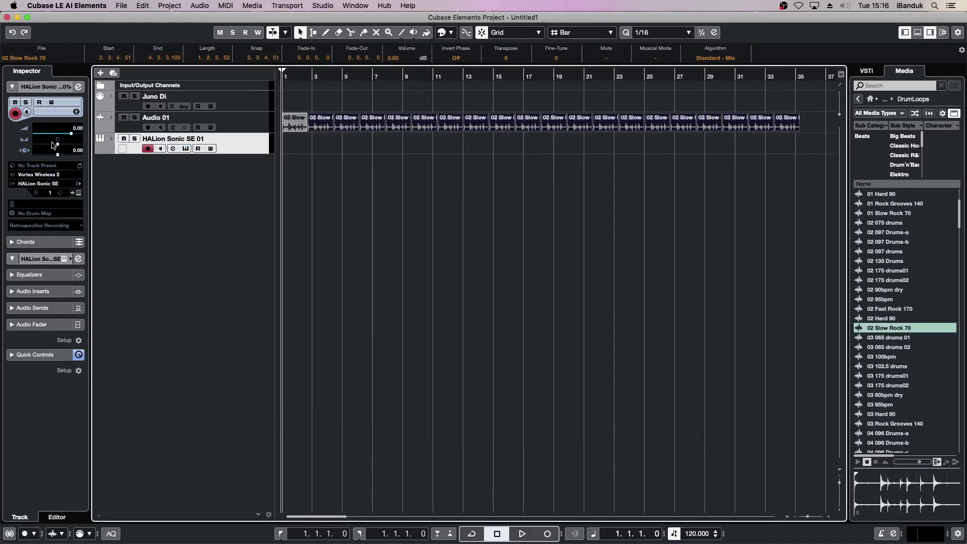
Step: Set the HALion Sonic SE 01 track's input to Vortex Wireless 2 and its MIDI channel to Any
click(31, 175)
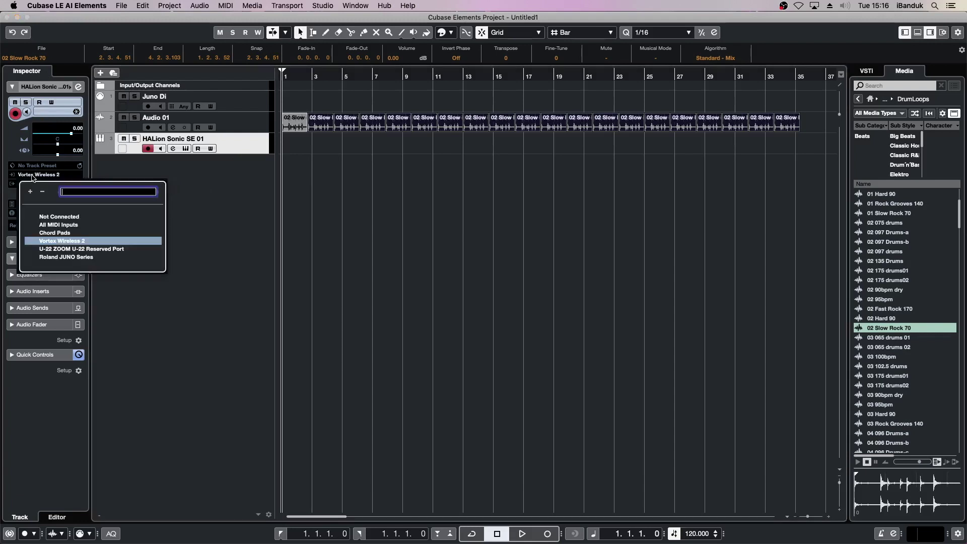
click(79, 244)
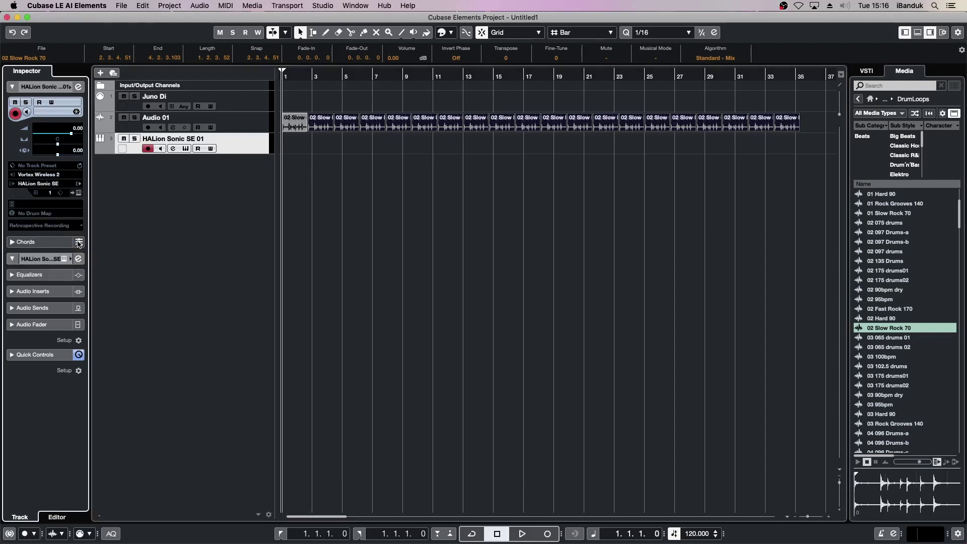
click(53, 194)
click(54, 184)
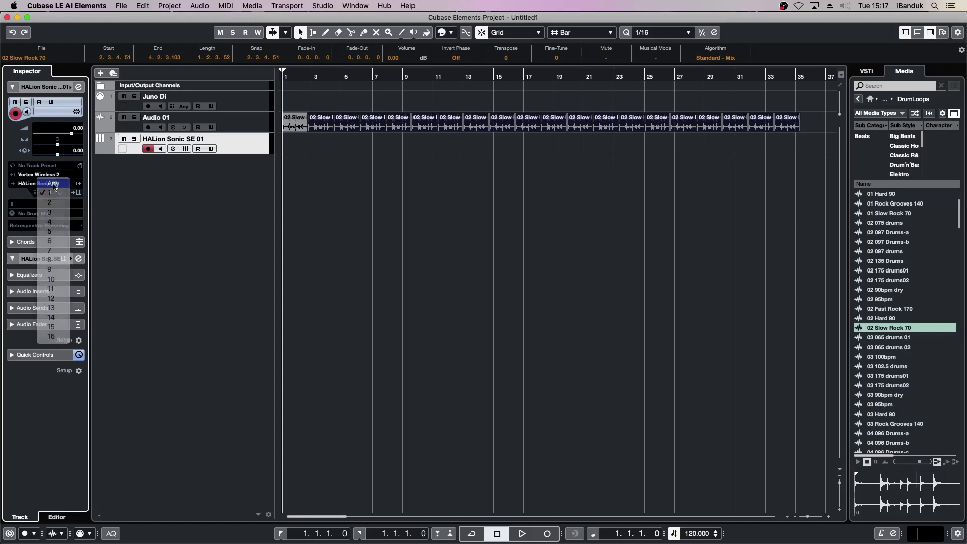
Step: Add a second instrument track with HALion Sonic SE routed to Stereo Out
right_click(135, 206)
click(169, 222)
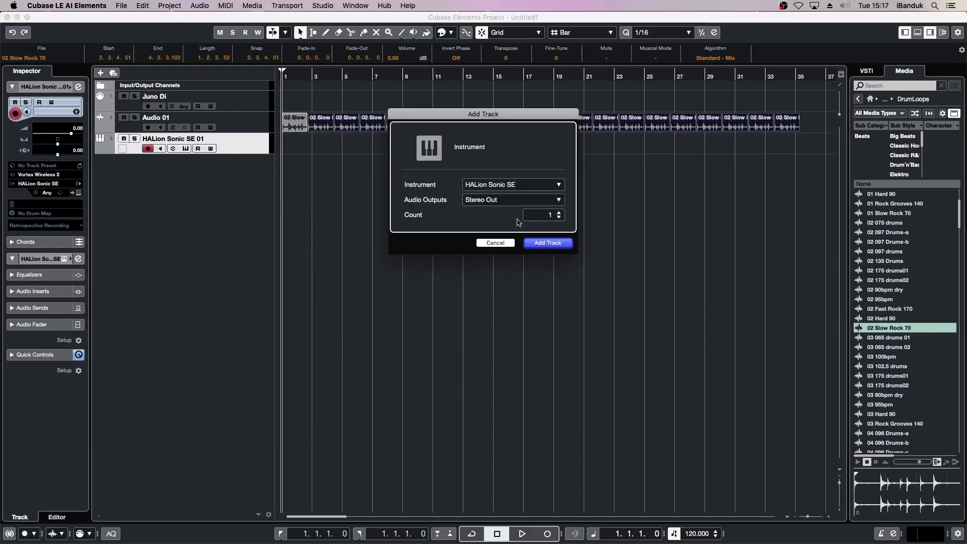
click(565, 246)
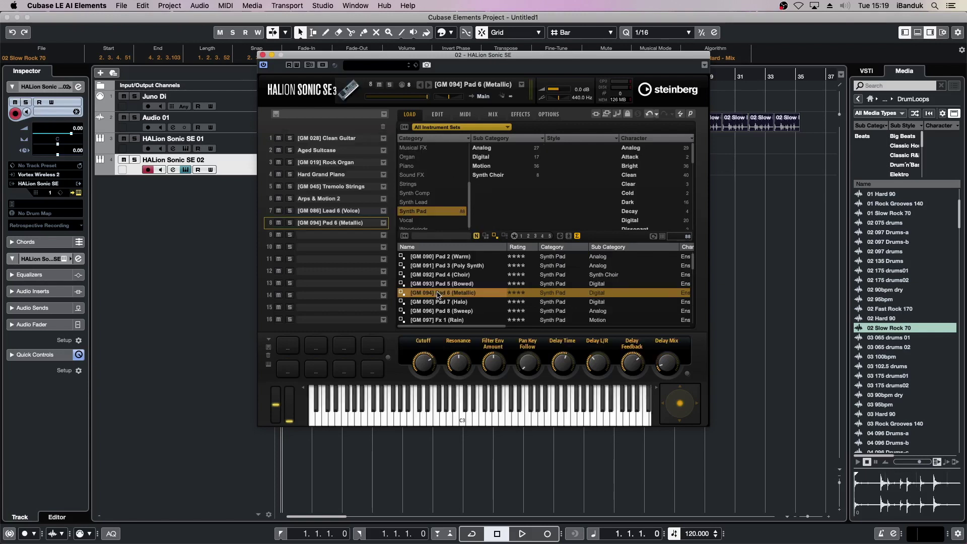
Step: Open the MIDI channel choices for the Aged Suitcase program in slot 2 of the second HALion Sonic SE
click(465, 115)
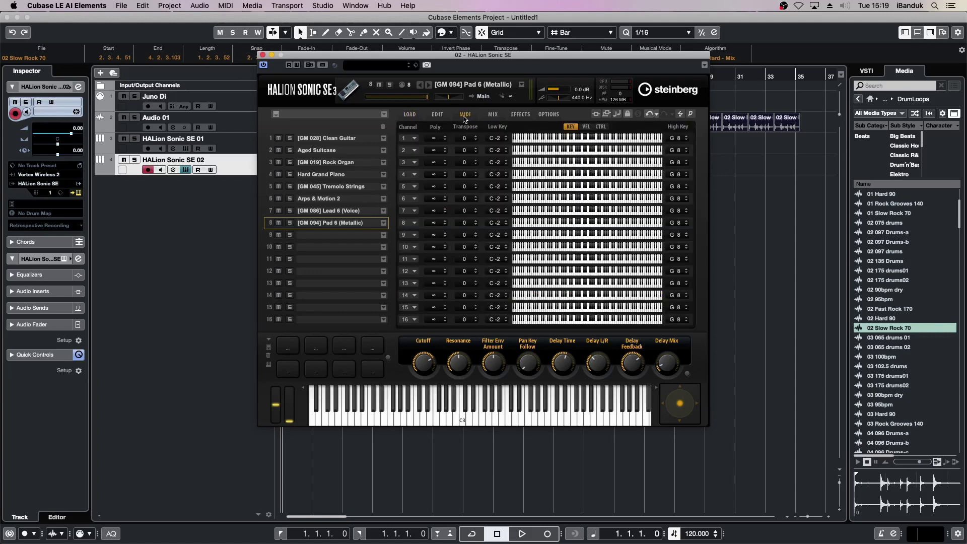
click(415, 151)
click(416, 155)
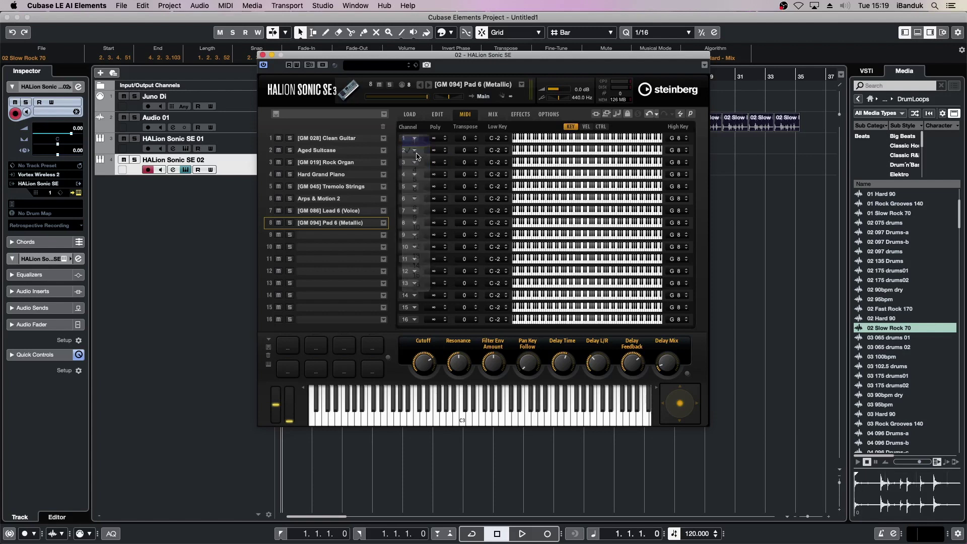
Step: Set the MIDI channel of slots 2, 3 and 4 in the second HALion Sonic SE to 1
click(416, 158)
click(417, 147)
click(415, 150)
click(416, 142)
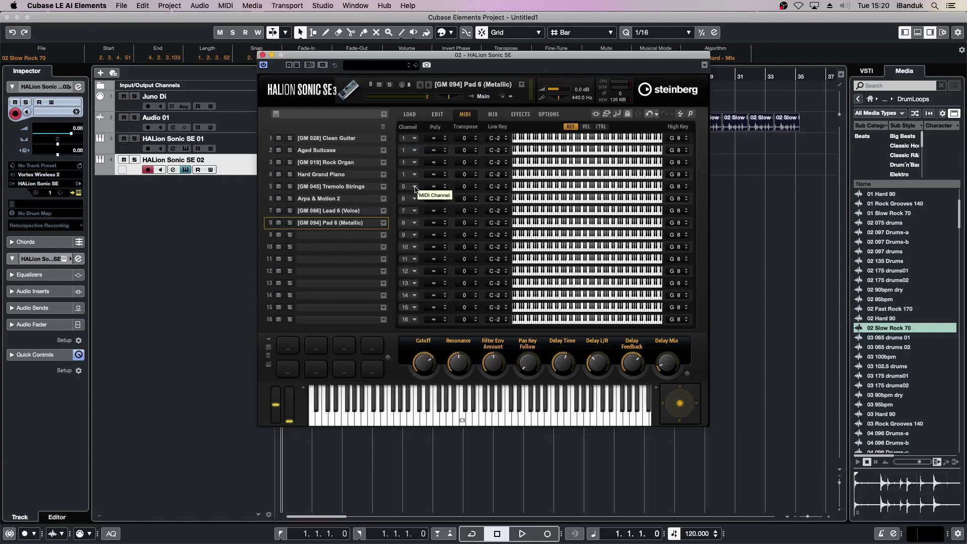
Step: Set the MIDI channel of slots 5 to 8 in the second HALion Sonic SE to 2 and close the instrument window
click(415, 188)
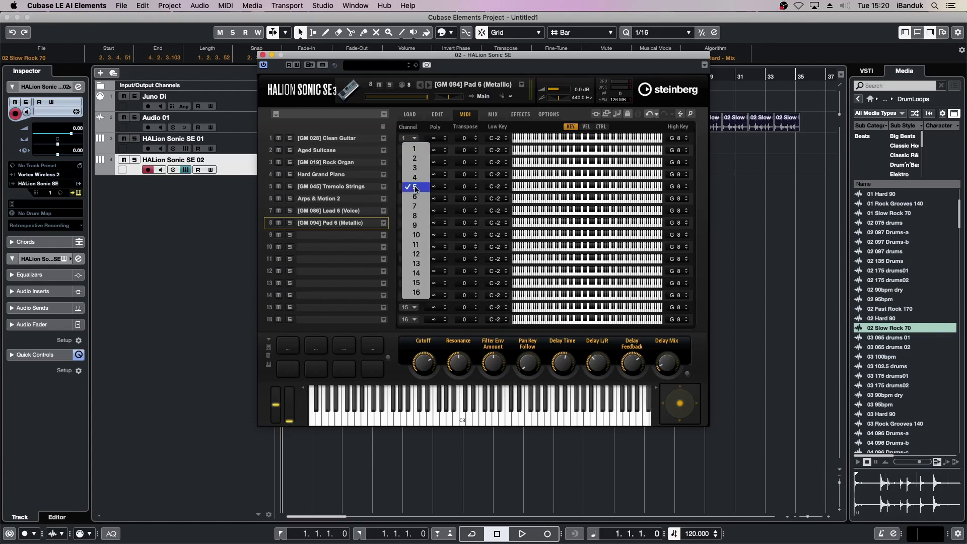
click(417, 160)
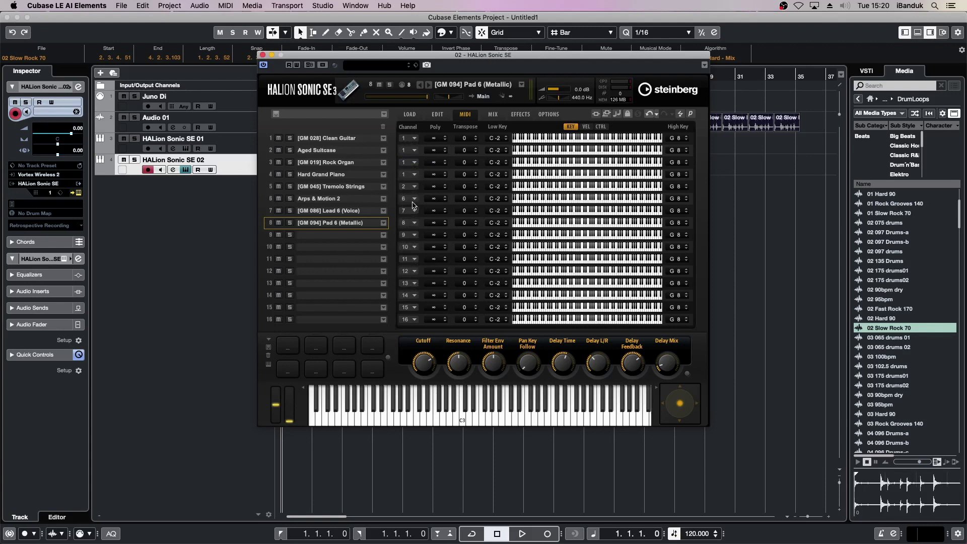
click(413, 199)
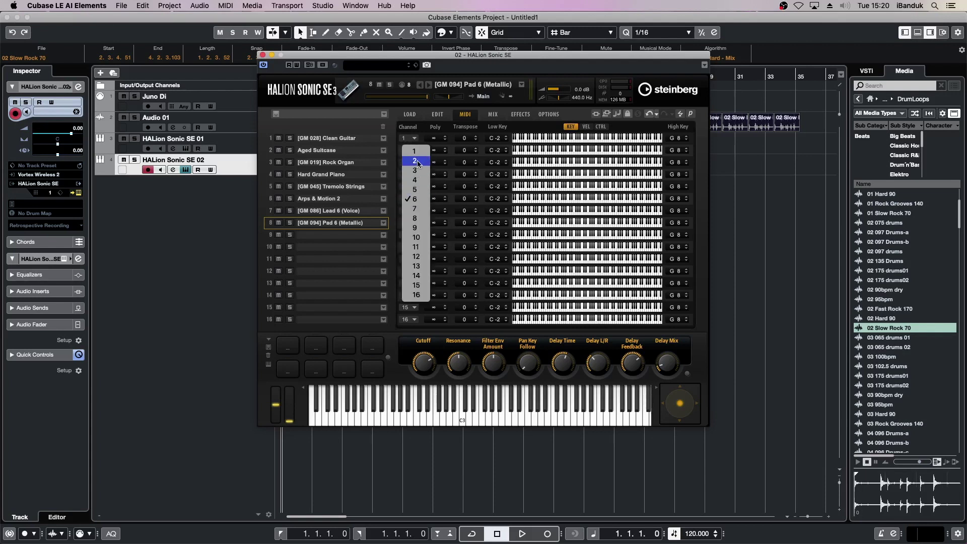
click(417, 163)
click(414, 211)
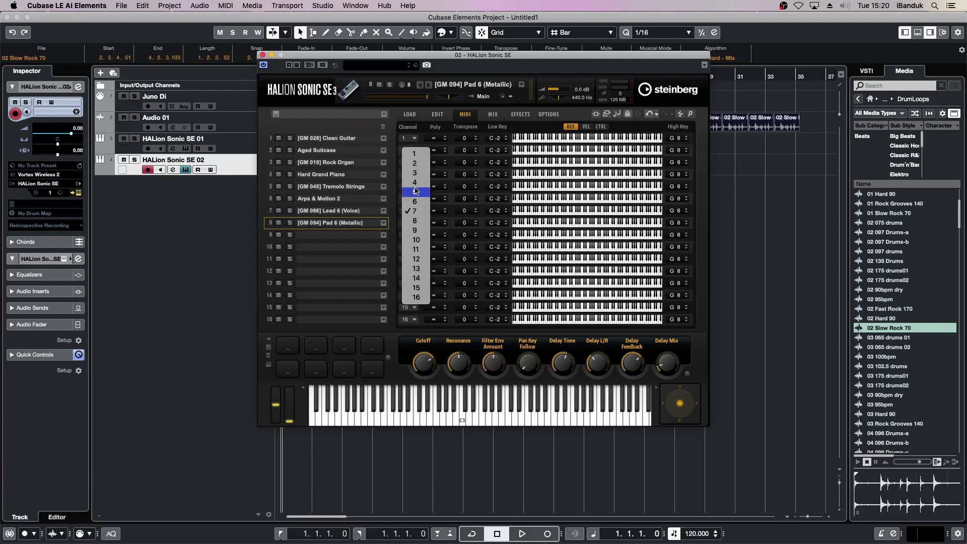
click(415, 167)
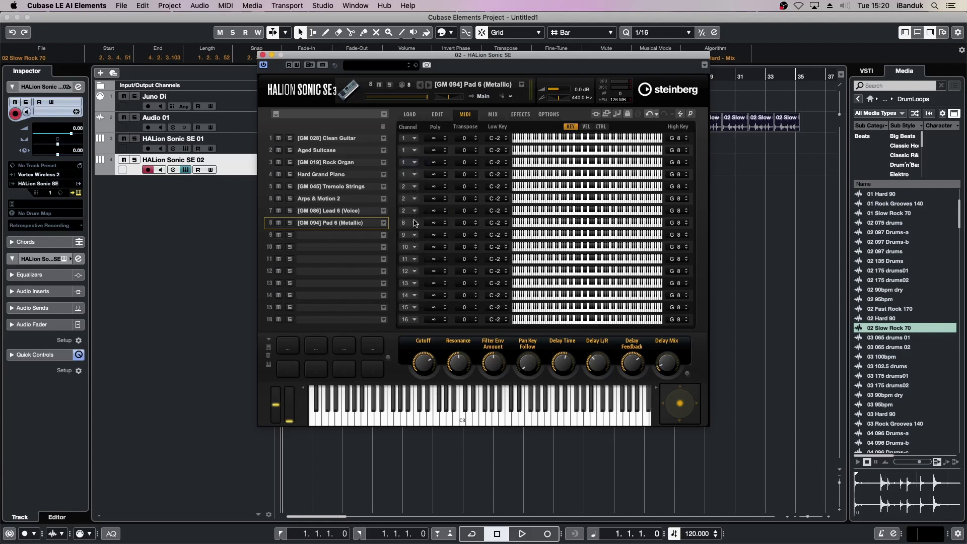
click(415, 223)
click(414, 166)
click(261, 56)
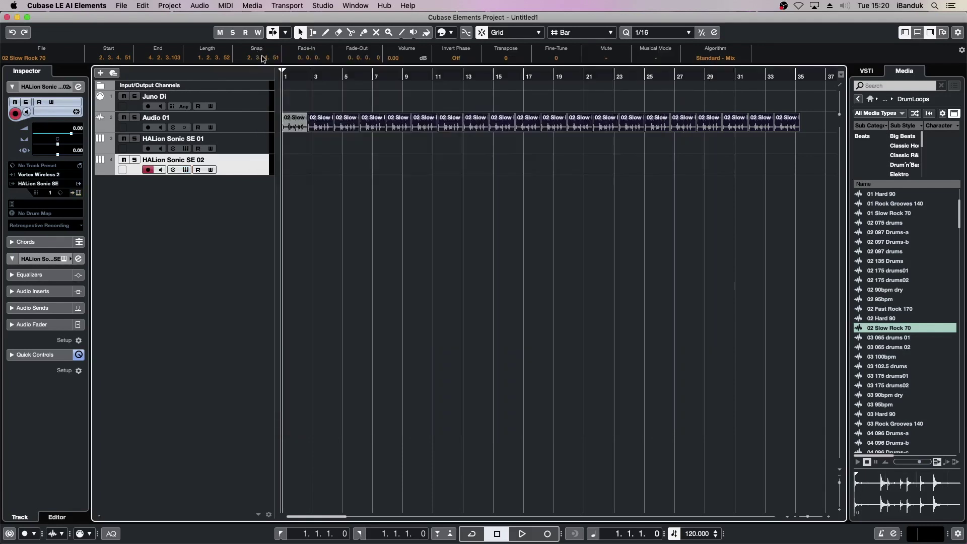
Step: Add an FX channel named dist with the Distortion effect to the selected Juno Di and both HALion Sonic SE tracks, and close the effect window
click(242, 99)
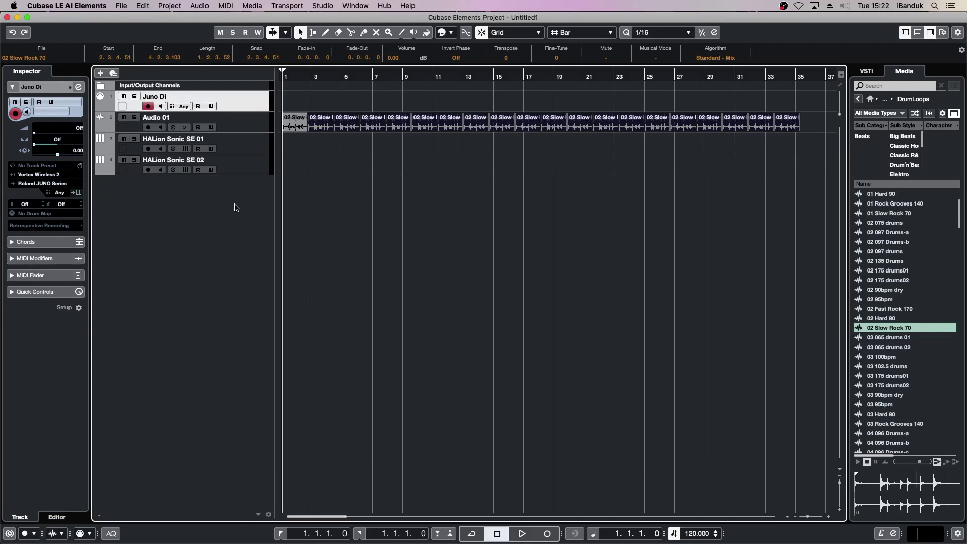
super+click(242, 153)
super+click(241, 167)
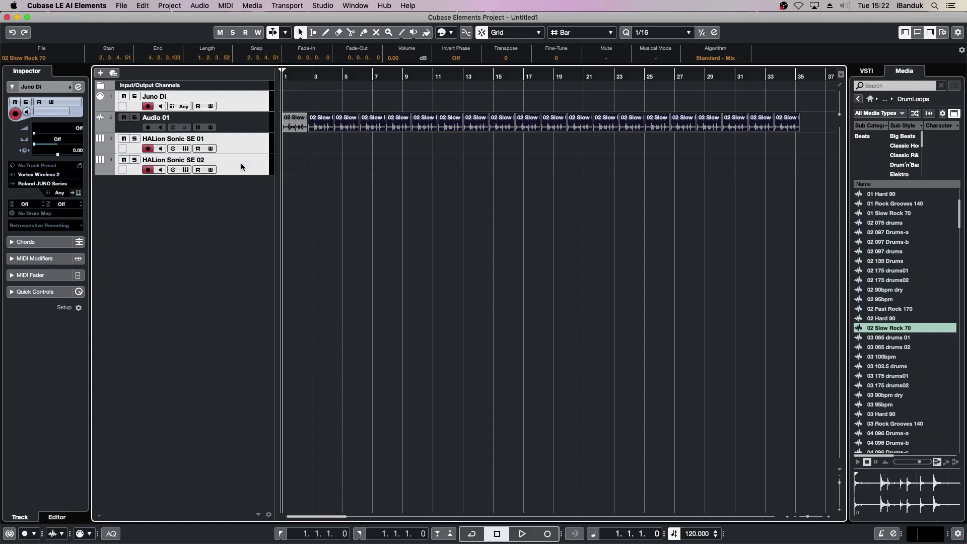
right_click(241, 163)
mouse_move(270, 172)
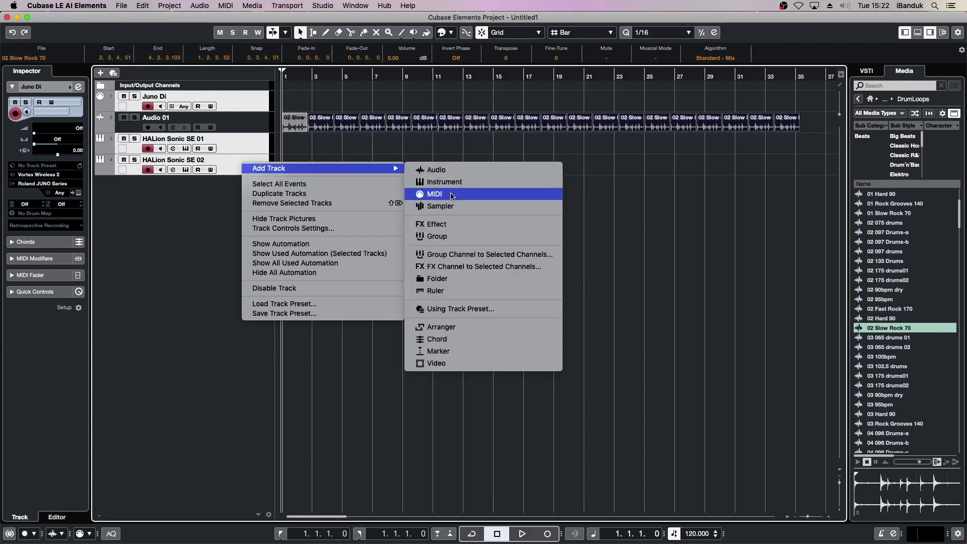
click(466, 270)
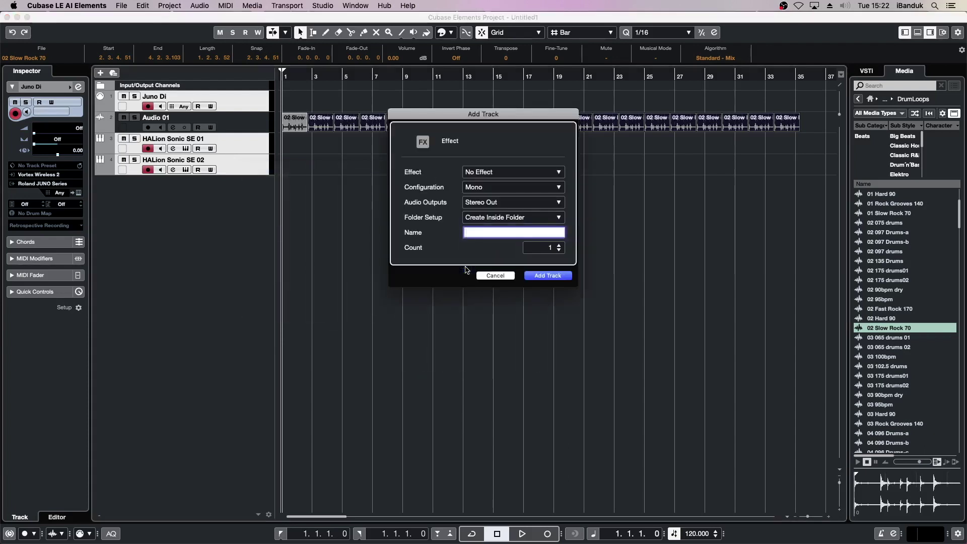
click(508, 172)
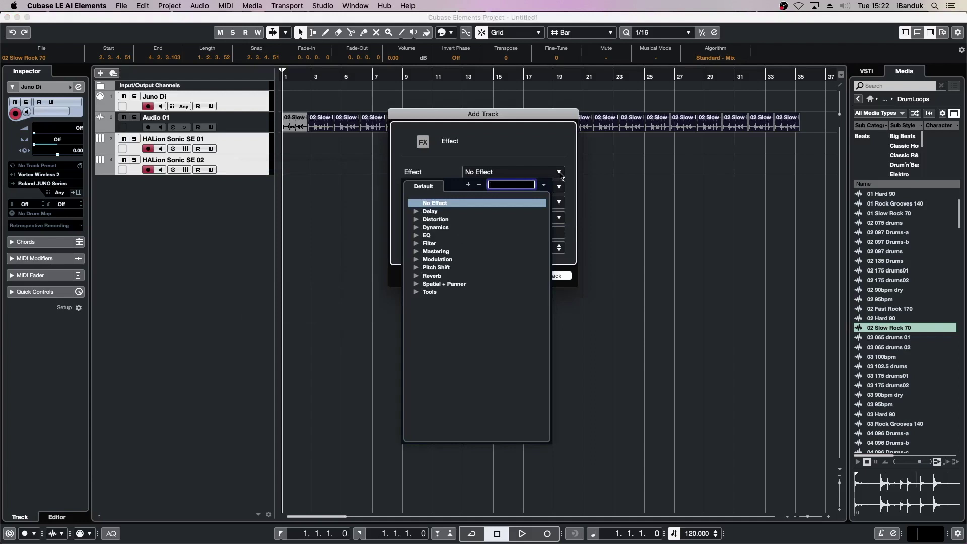
click(421, 217)
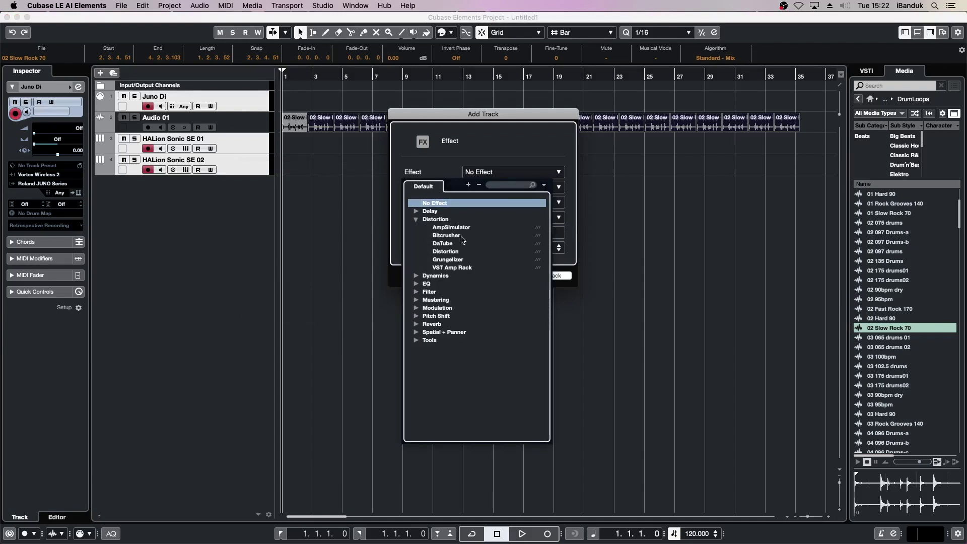
click(458, 251)
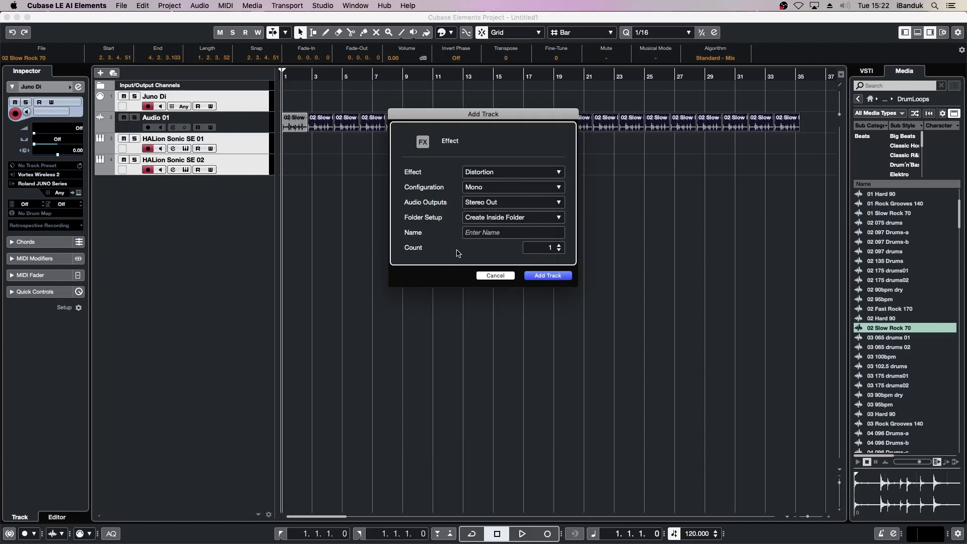
click(504, 234)
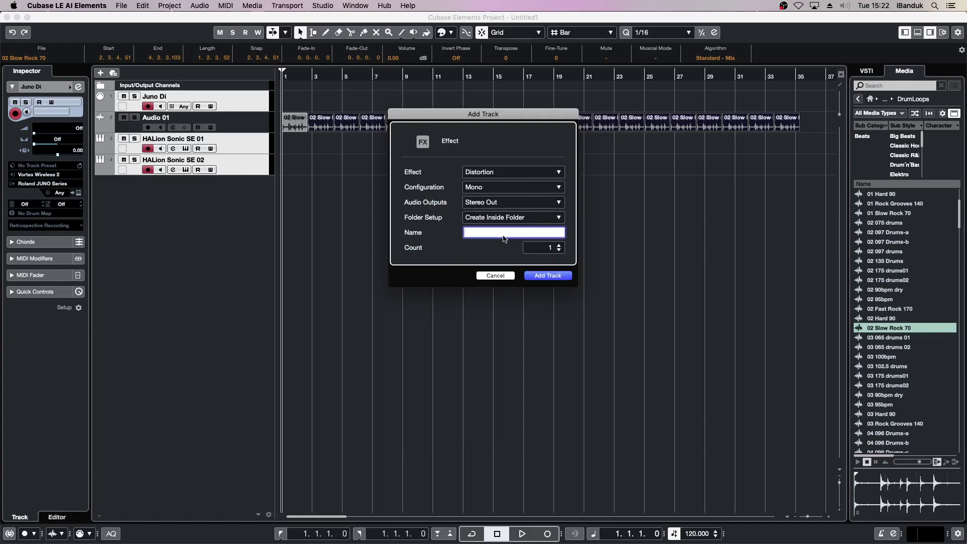
text(dist)
click(554, 279)
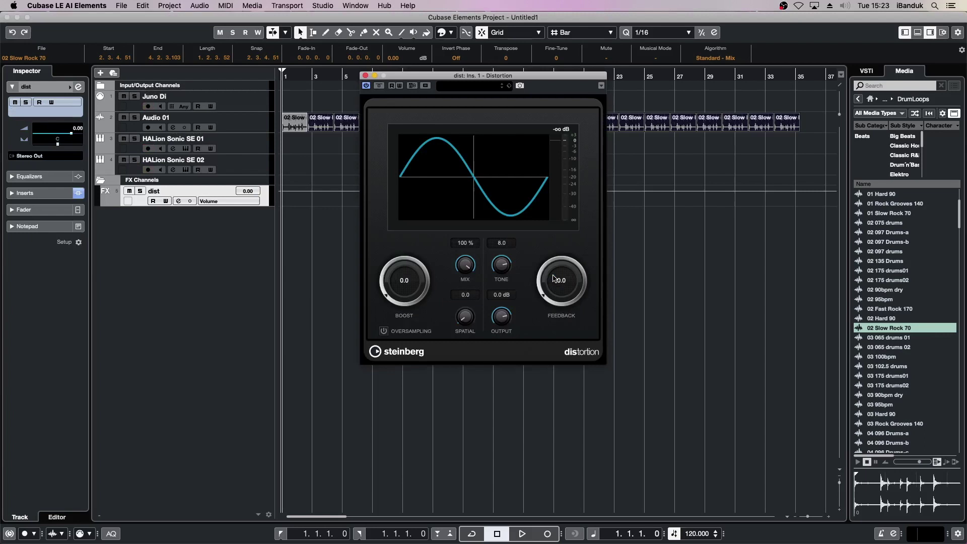
click(366, 76)
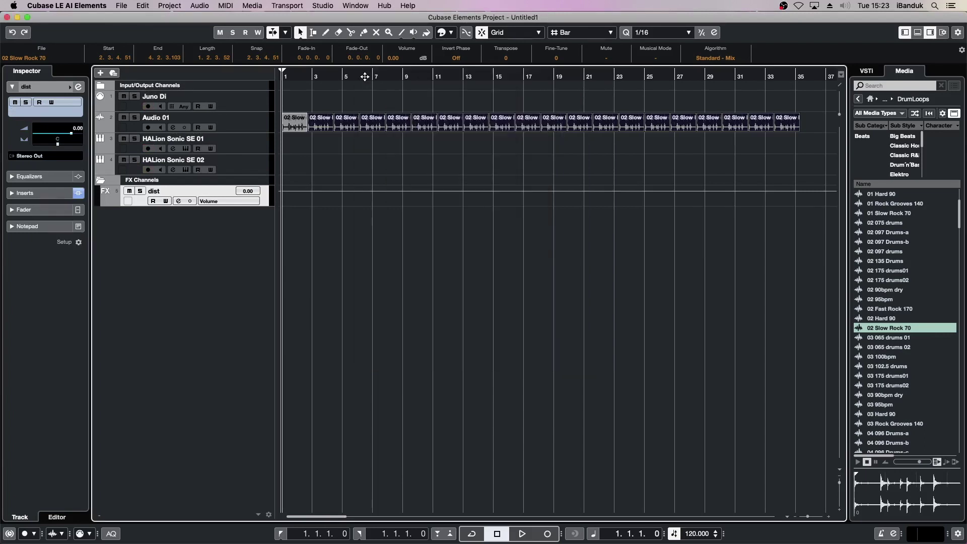
Step: Add an FX channel named Ping with PingPongDelay to the selected Juno Di and both HALion Sonic SE tracks, and close the effect window
click(242, 102)
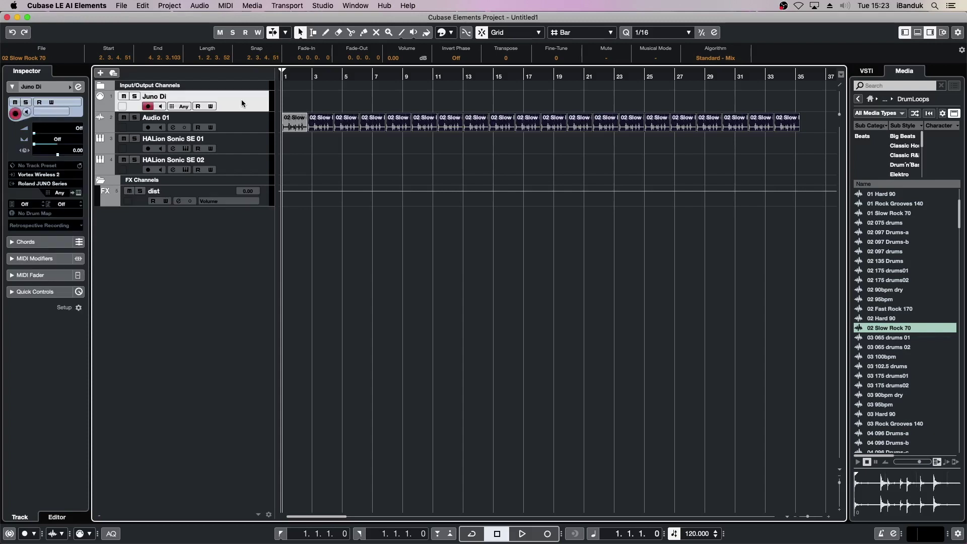
super+click(239, 139)
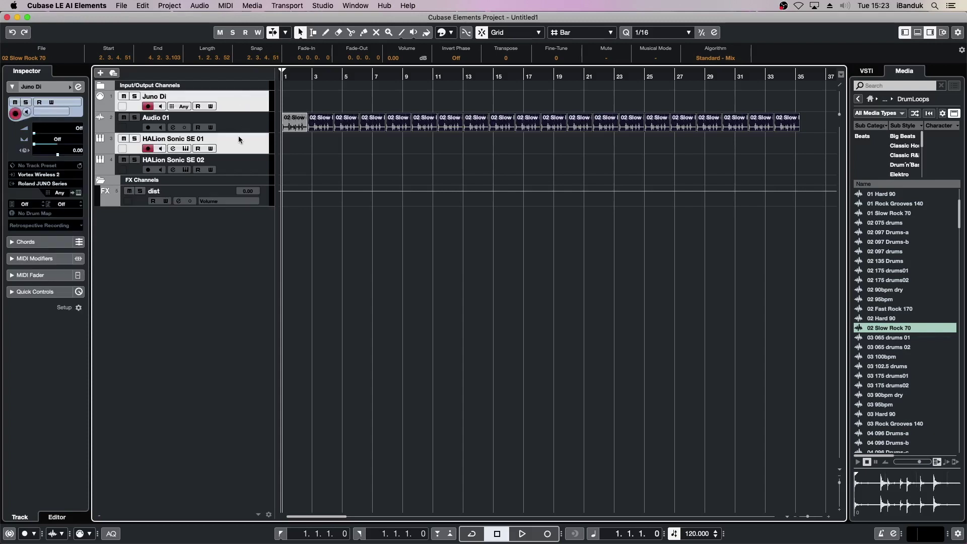
super+click(235, 159)
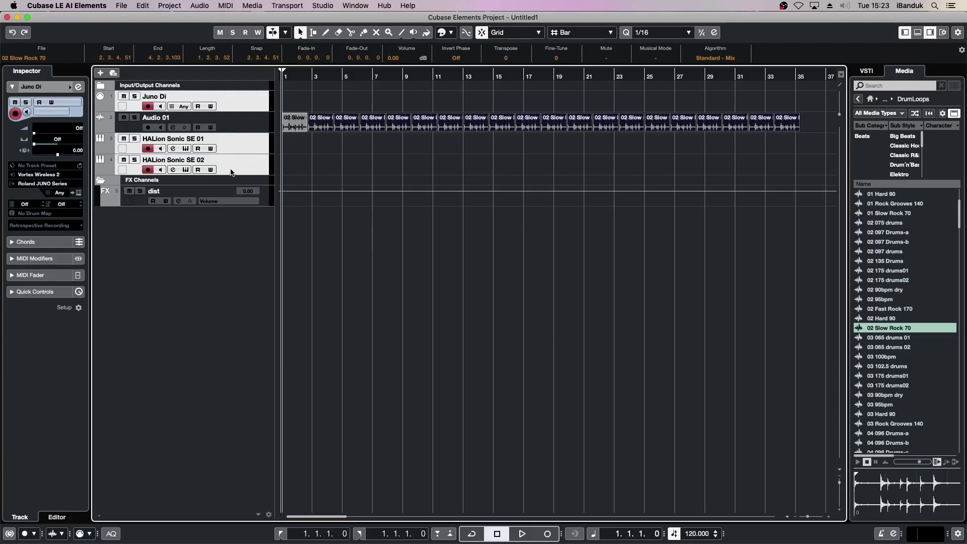
right_click(231, 172)
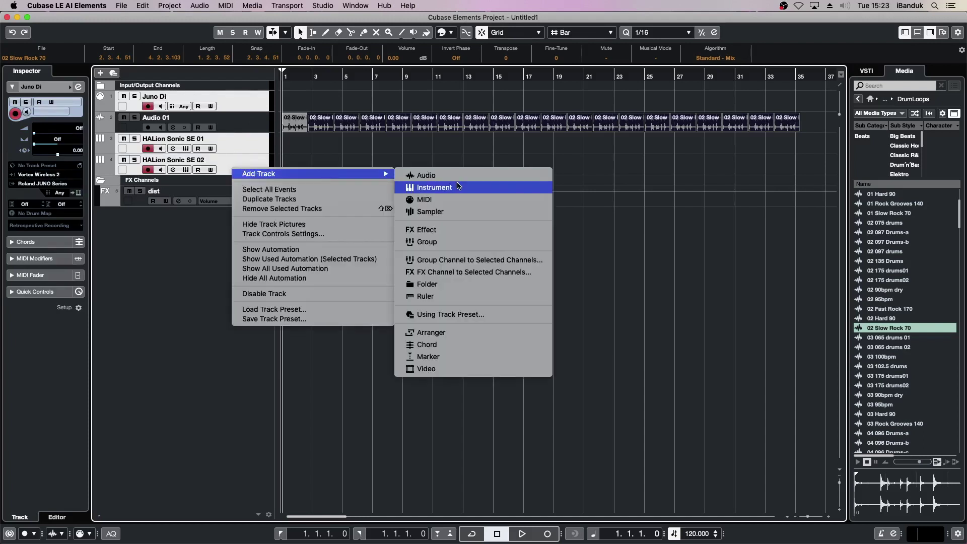
click(457, 272)
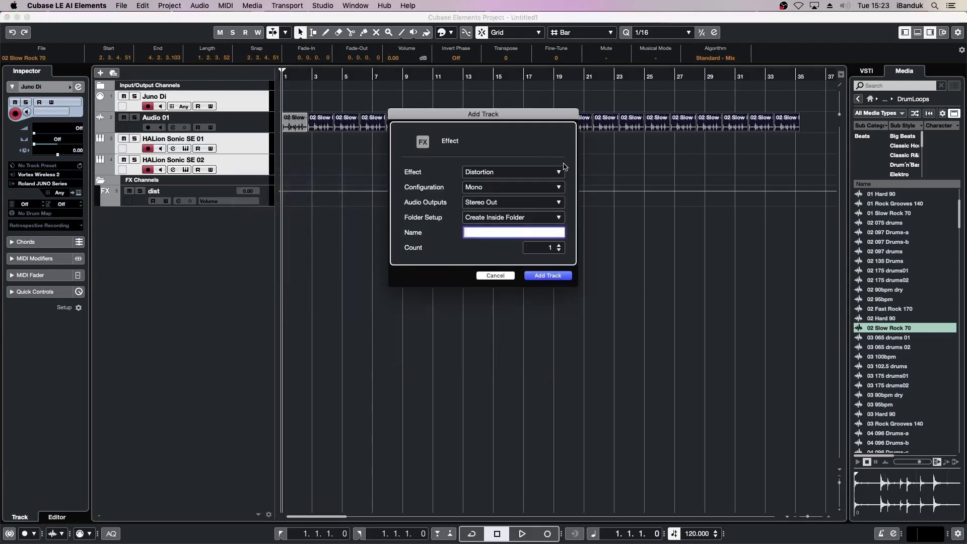
click(559, 171)
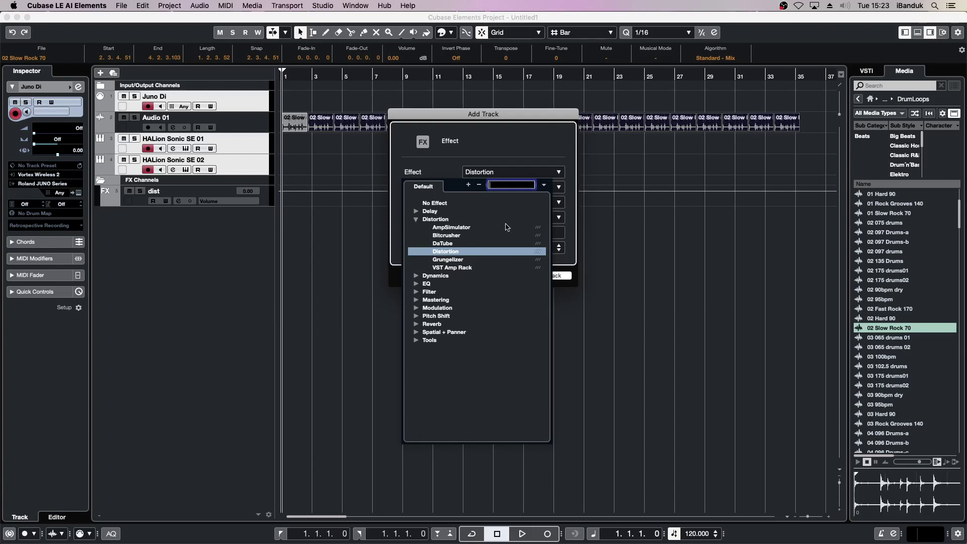
click(416, 220)
click(416, 211)
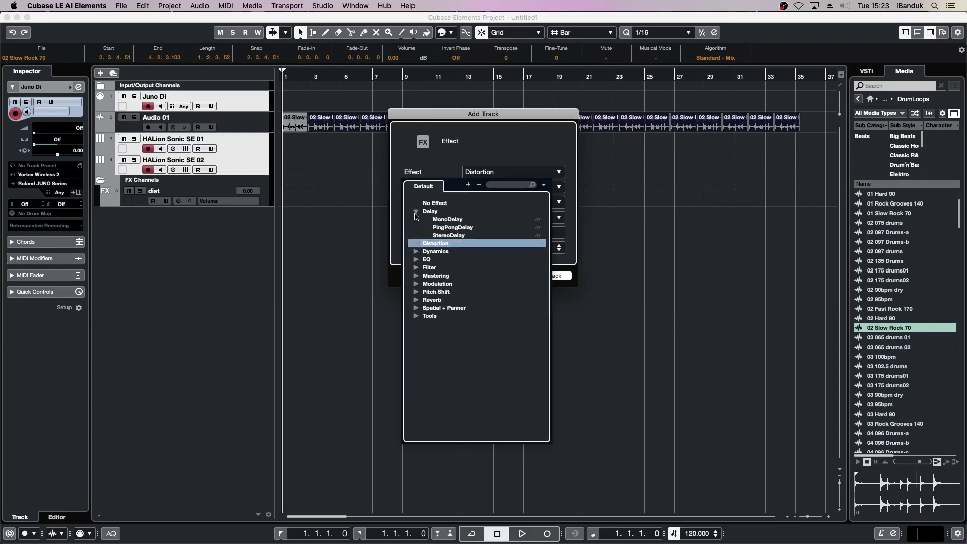
click(443, 228)
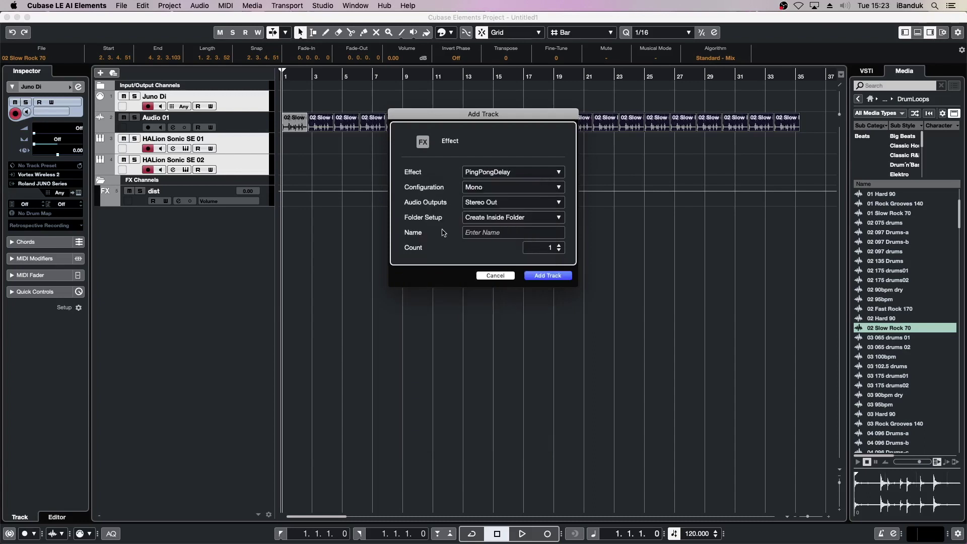
click(495, 234)
text(Ping)
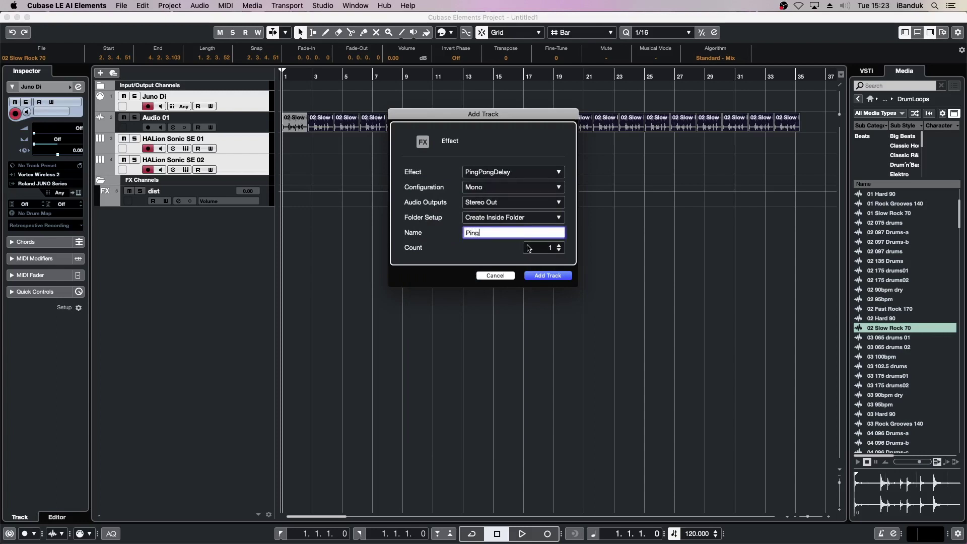
click(539, 277)
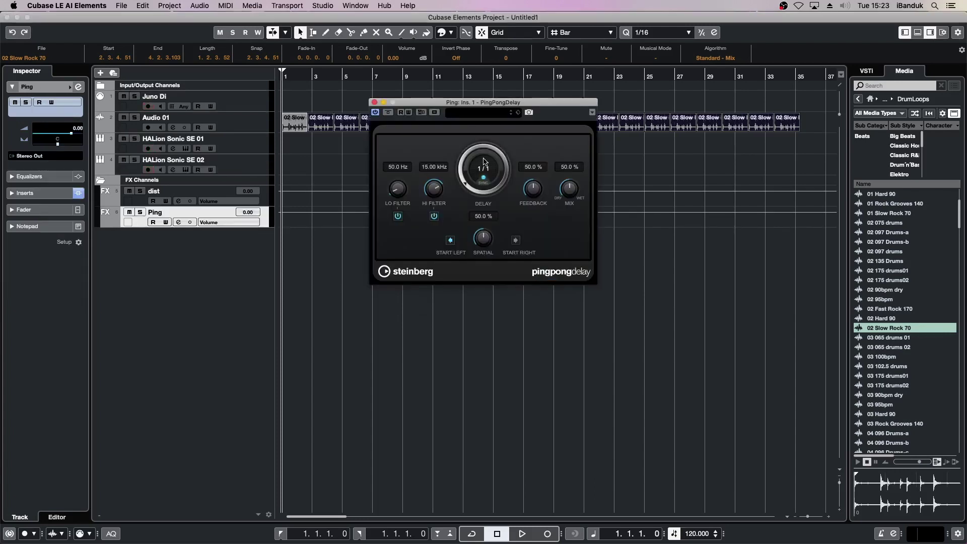
click(374, 103)
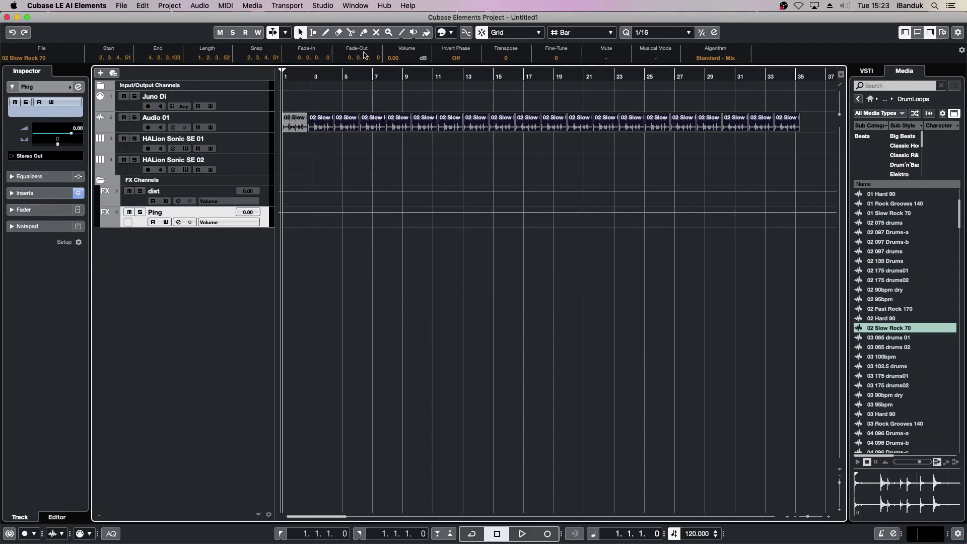
Step: Assign Fader 1 of the Generic Remote to the HALion Sonic SE 02 channel in Studio Setup
click(325, 8)
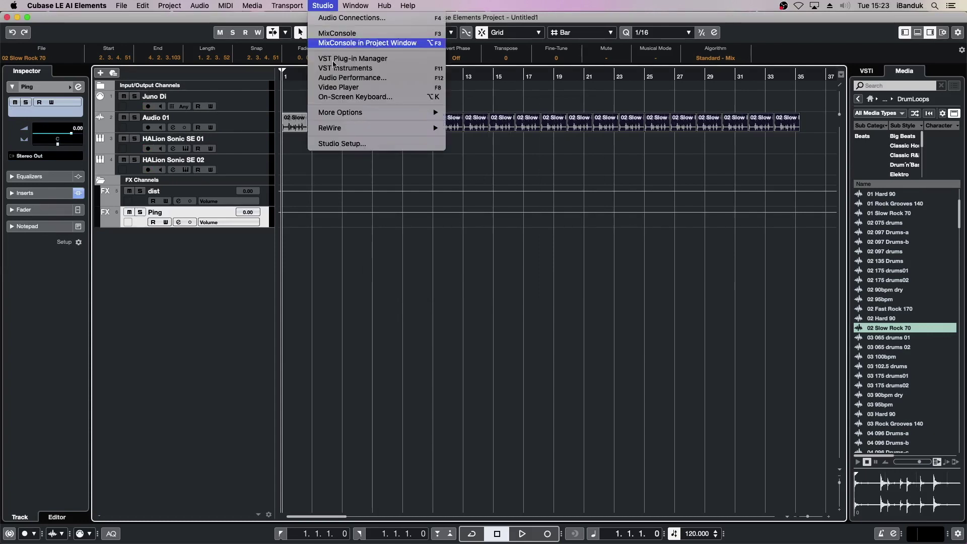
click(350, 144)
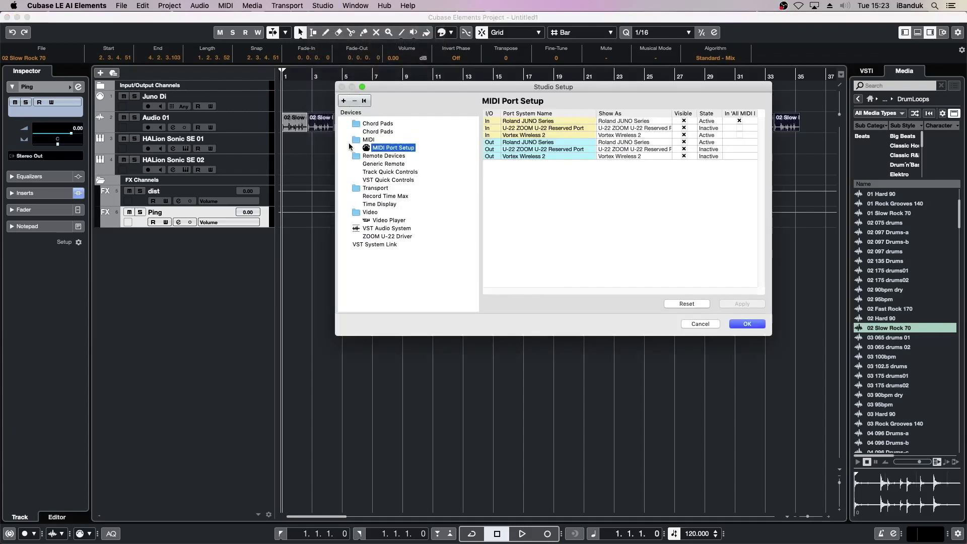
click(392, 166)
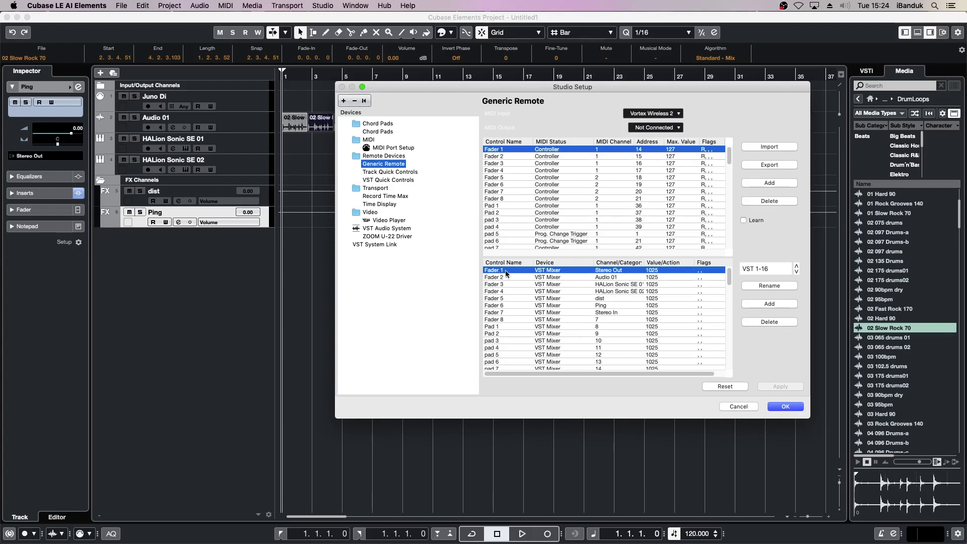
click(601, 270)
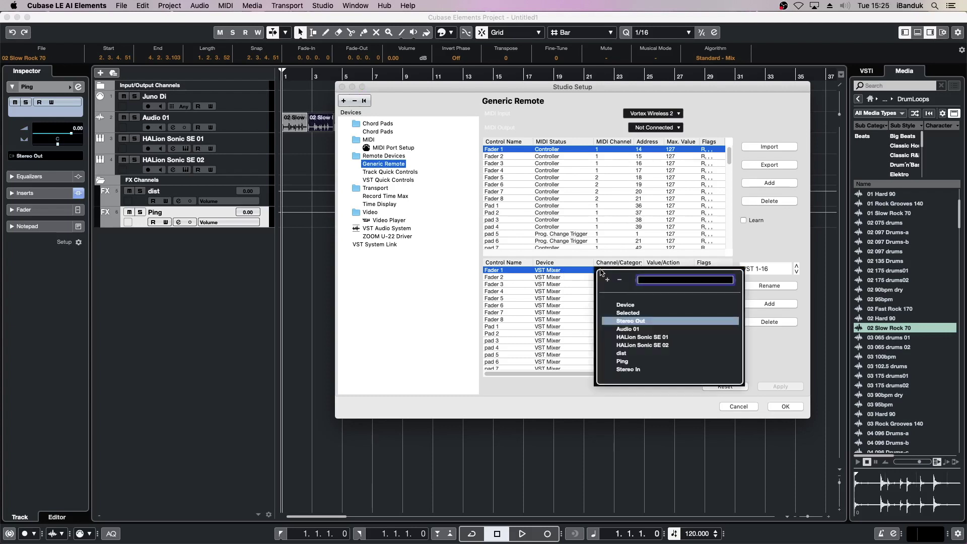
click(645, 346)
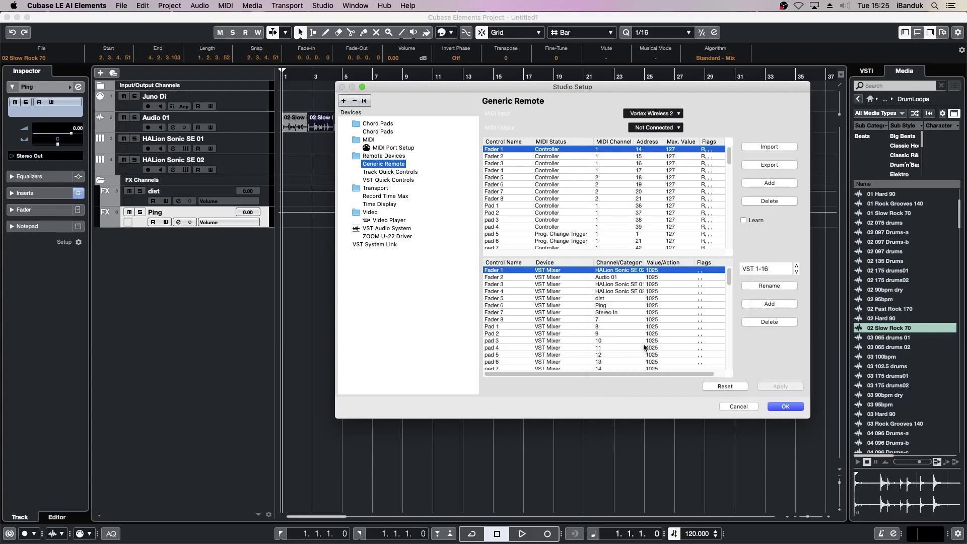
Step: Set Fader 1's controlled value to S1 Volume under HALion Sonic SE Slot 1
click(672, 271)
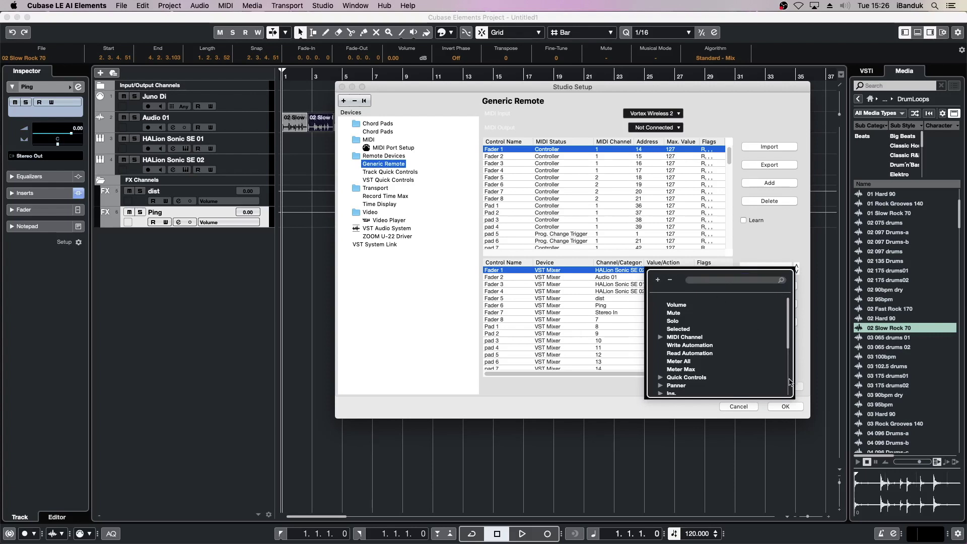
drag(790, 348, 791, 408)
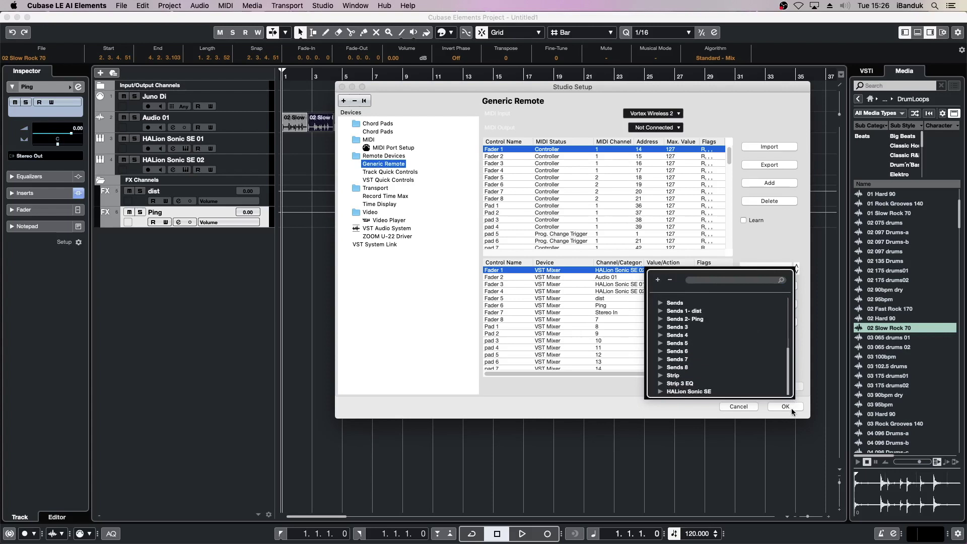
click(662, 392)
drag(788, 352, 789, 368)
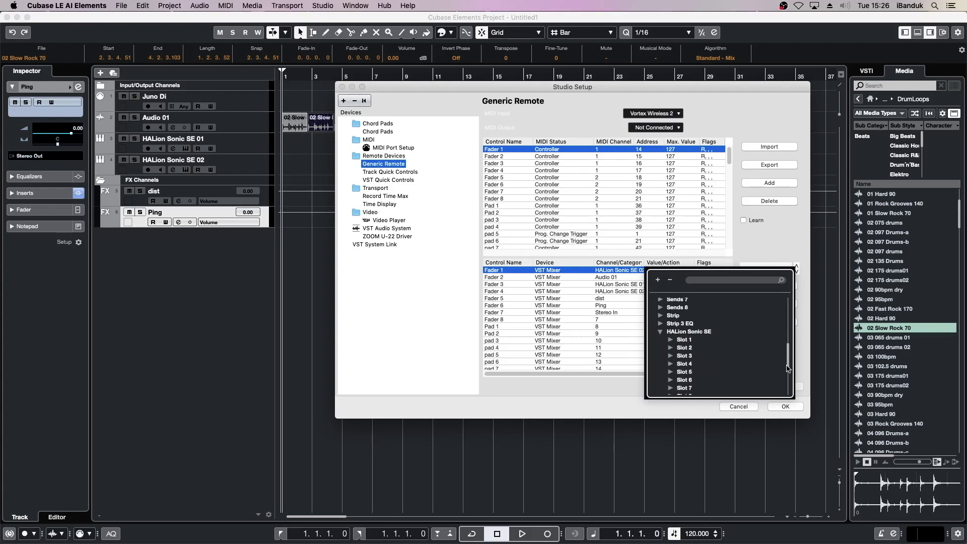
click(671, 342)
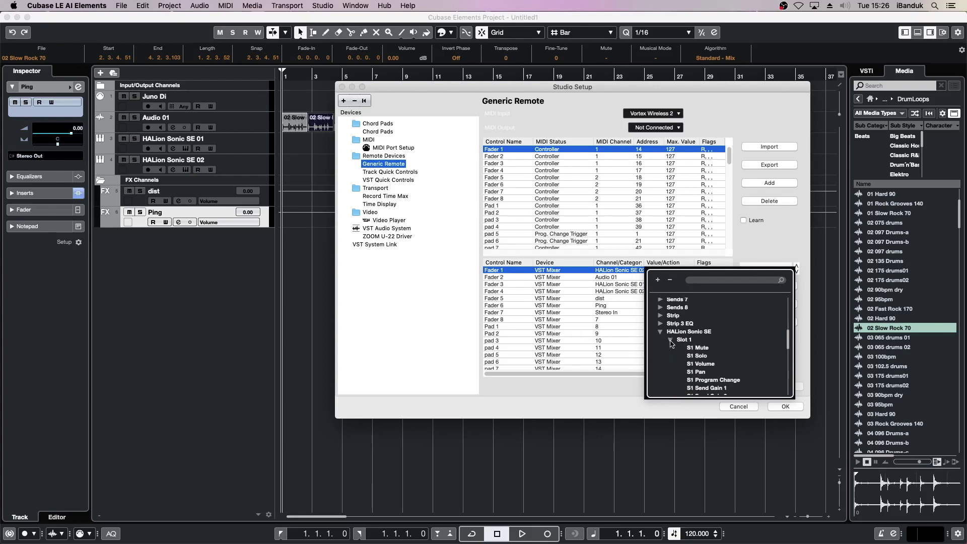
click(705, 364)
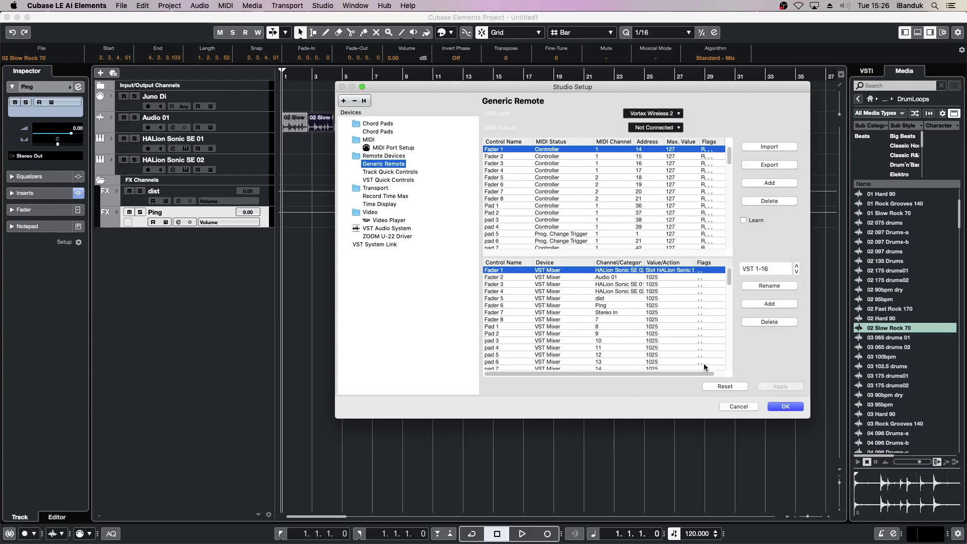
Step: Assign Fader 2 to the HALion Sonic SE 02 channel with S2 Volume of Slot 2 as its value
click(501, 278)
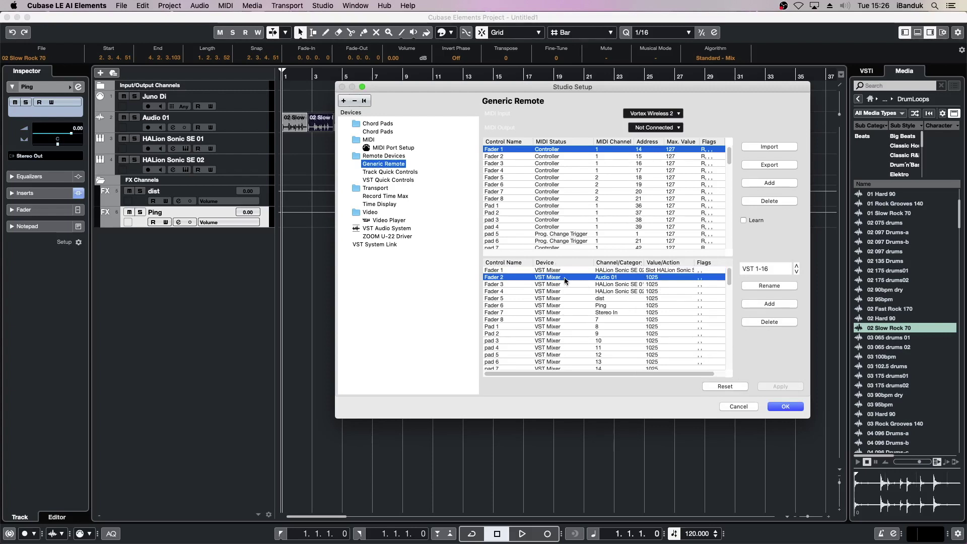
click(631, 280)
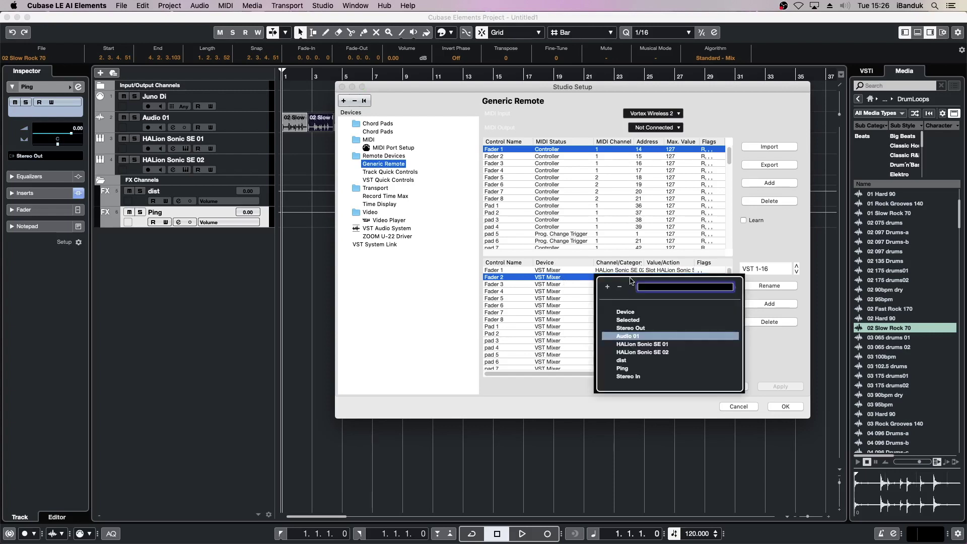
click(647, 354)
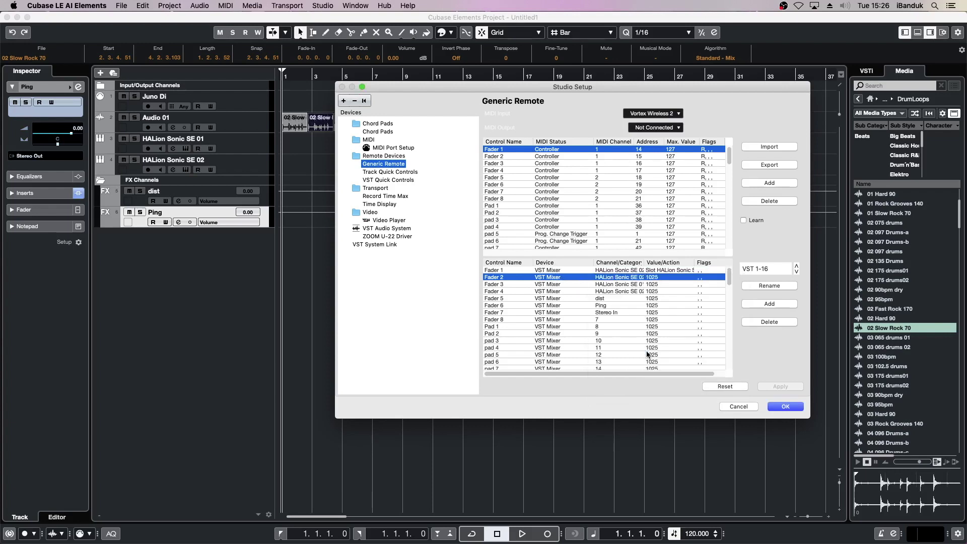
click(670, 278)
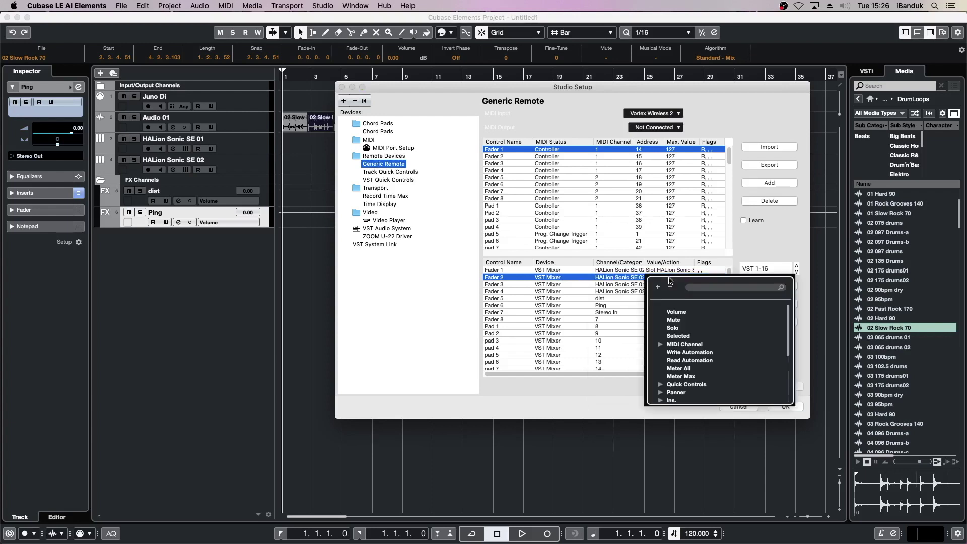
click(791, 360)
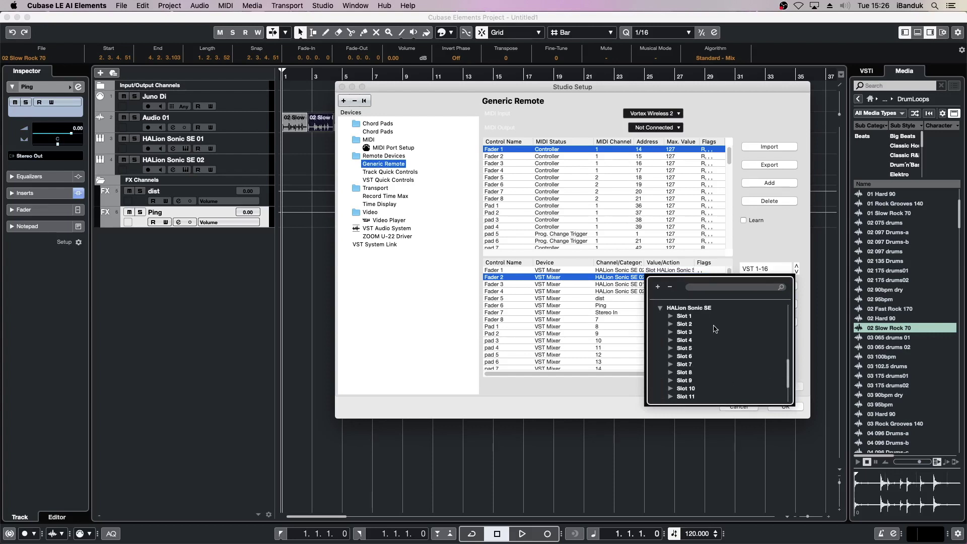
click(671, 324)
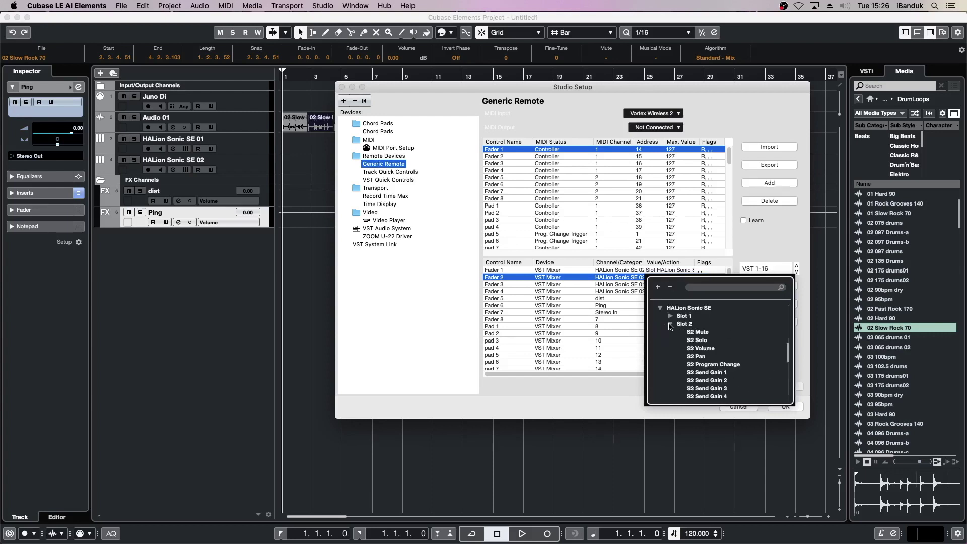
click(704, 349)
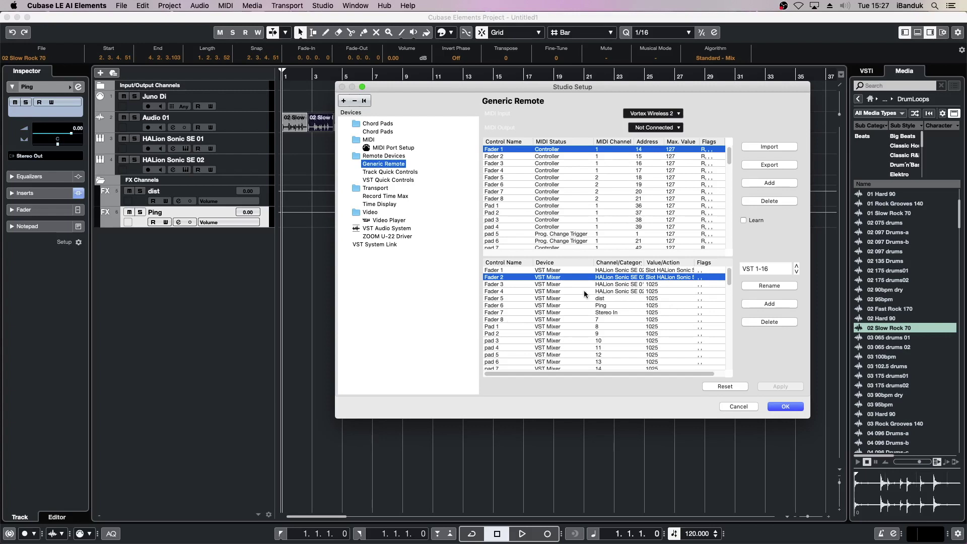
Step: Assign Faders 5, 6, 7 and 8 to the HALion Sonic SE 02 channel in the Generic Remote
click(612, 296)
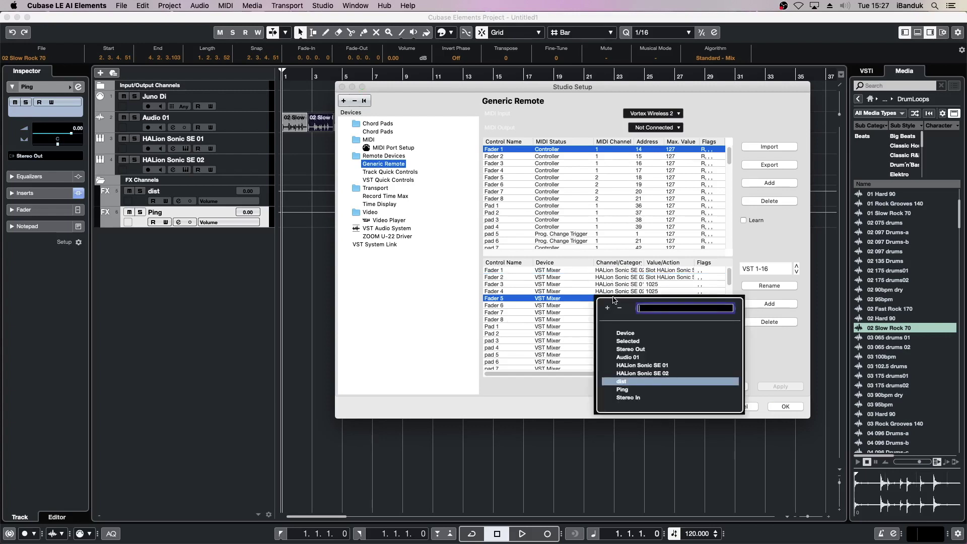
click(654, 373)
click(623, 306)
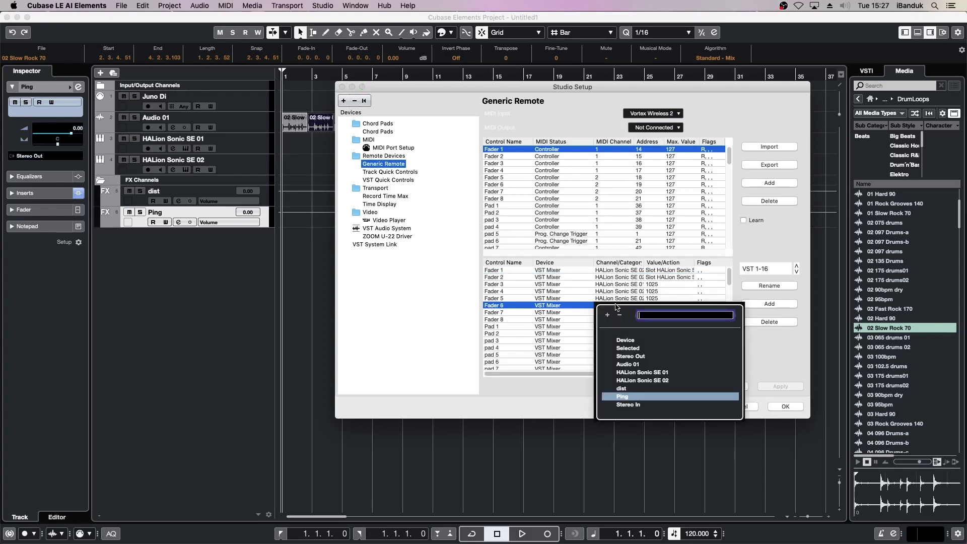
click(650, 382)
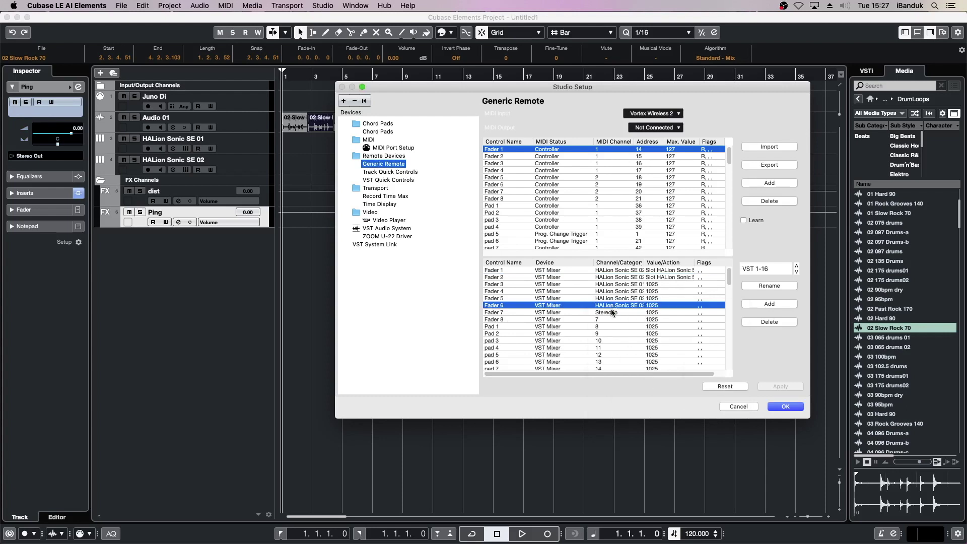
click(611, 313)
click(650, 387)
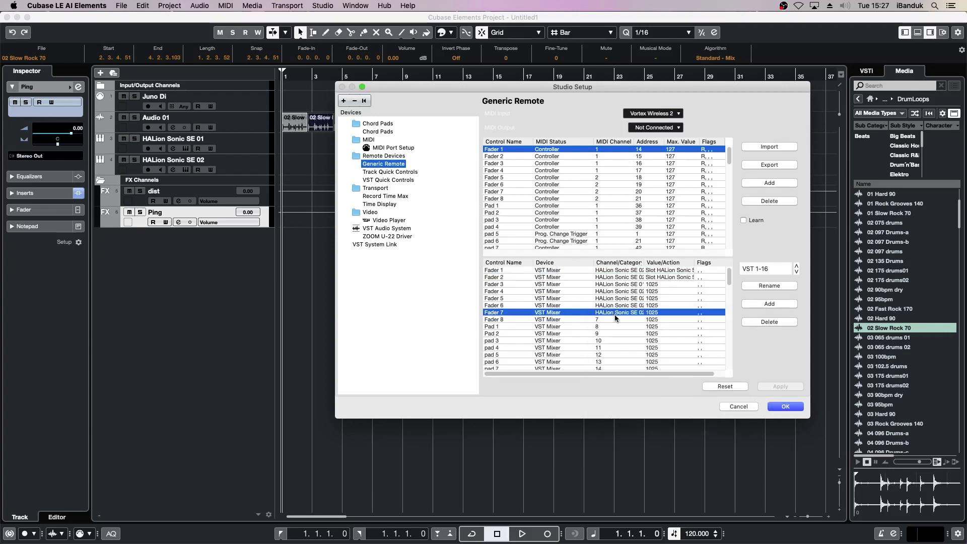
click(612, 318)
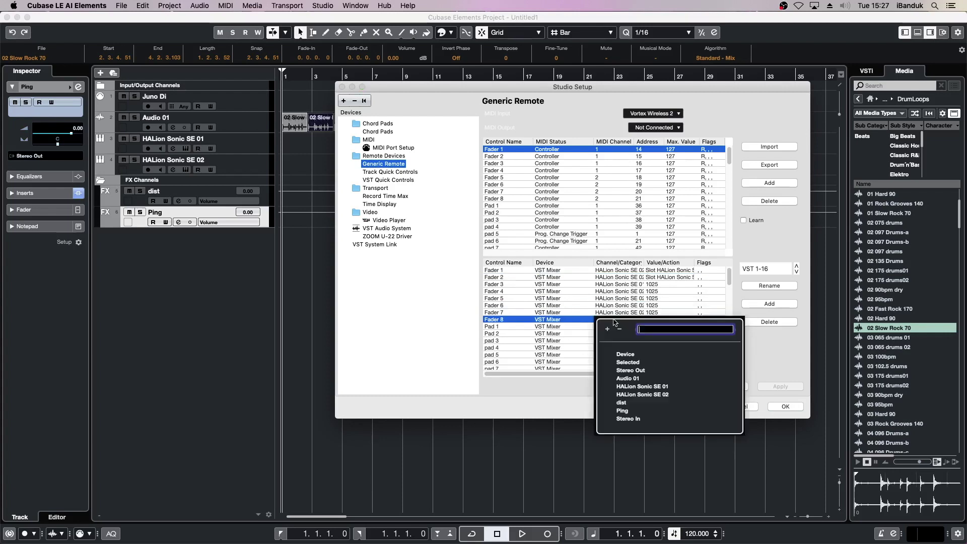
click(642, 396)
Step: Set Fader 3's controlled value to S3 Volume and Fader 4's to S4 Volume
click(660, 283)
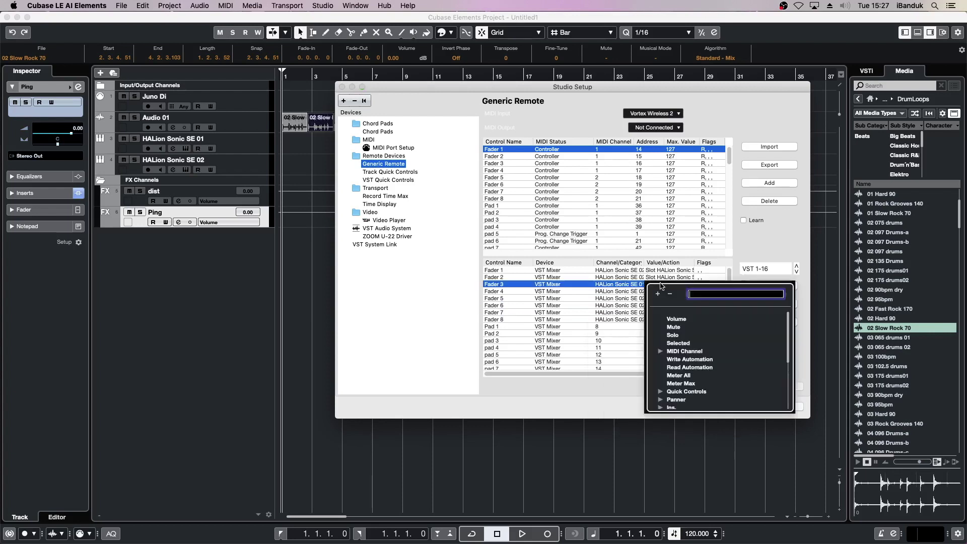
click(670, 321)
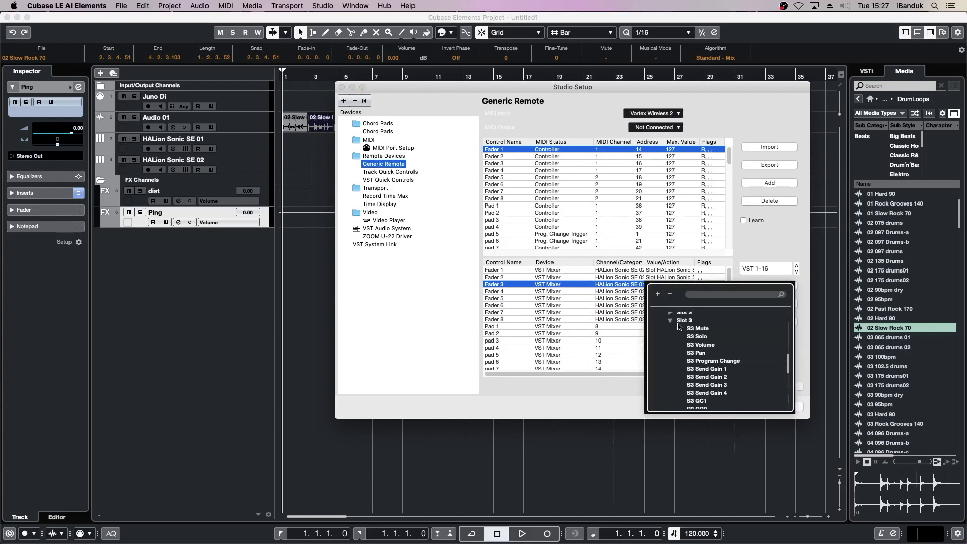
double_click(705, 344)
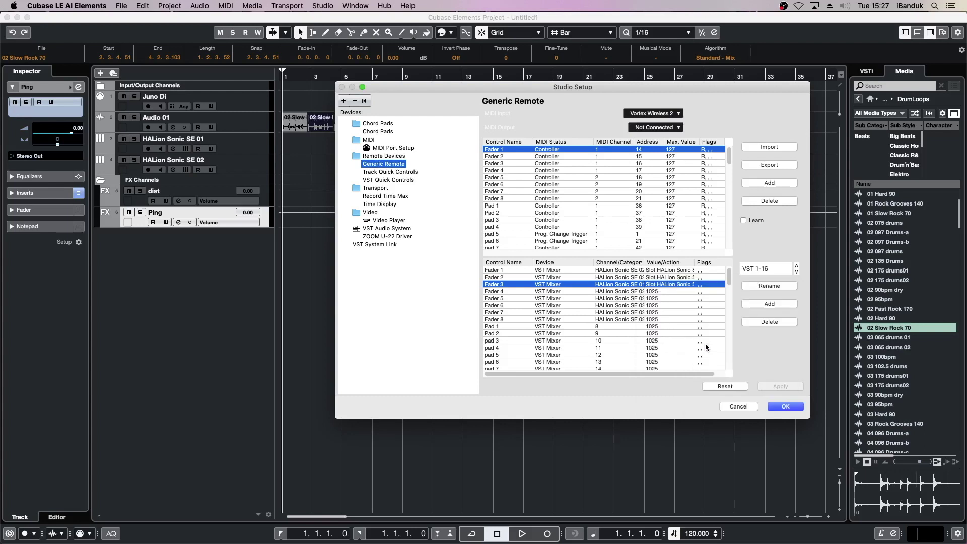
click(653, 292)
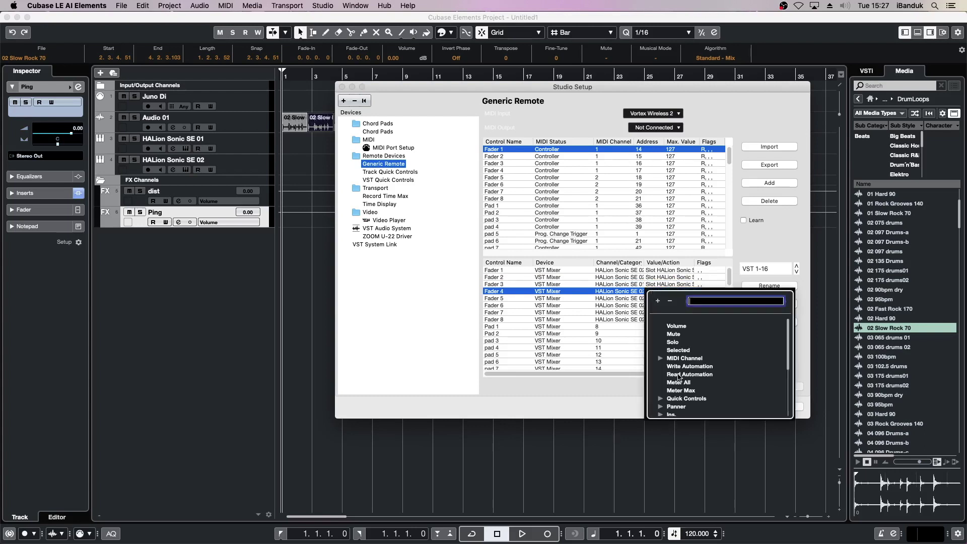
scroll(789, 384, down, 5)
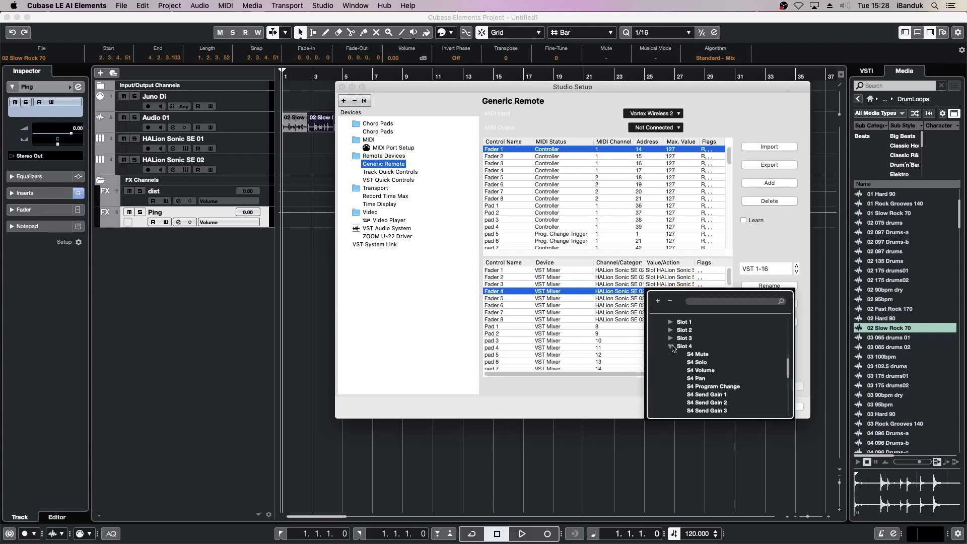
double_click(703, 371)
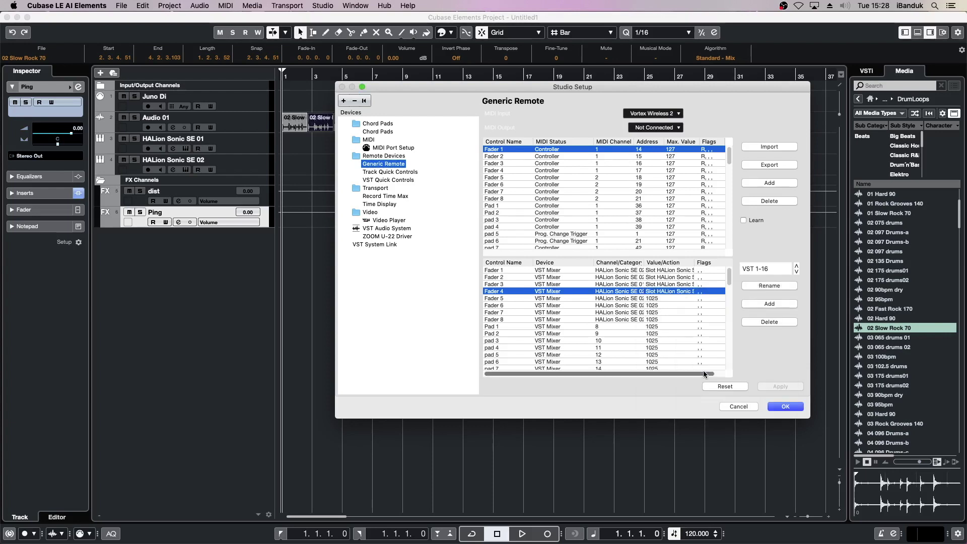
click(660, 298)
text(volume)
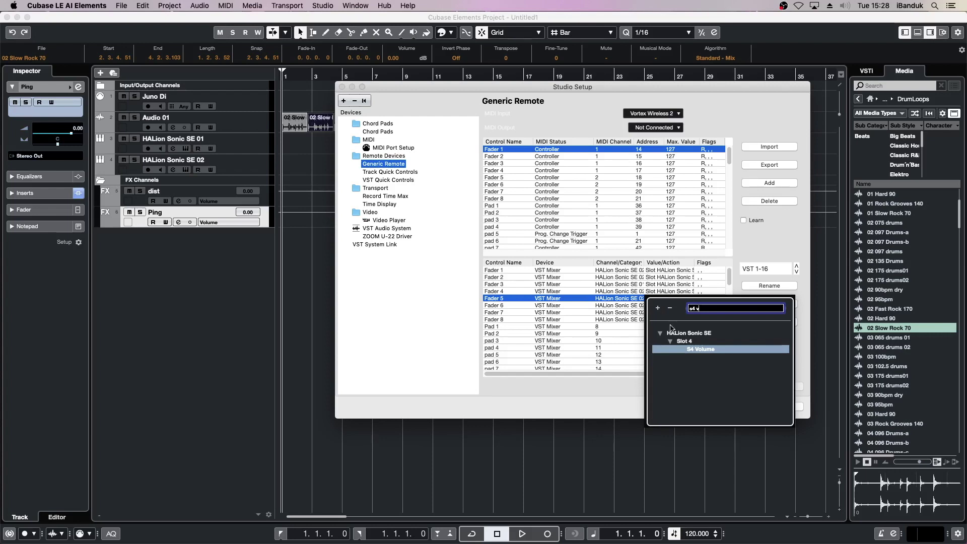
double_click(700, 347)
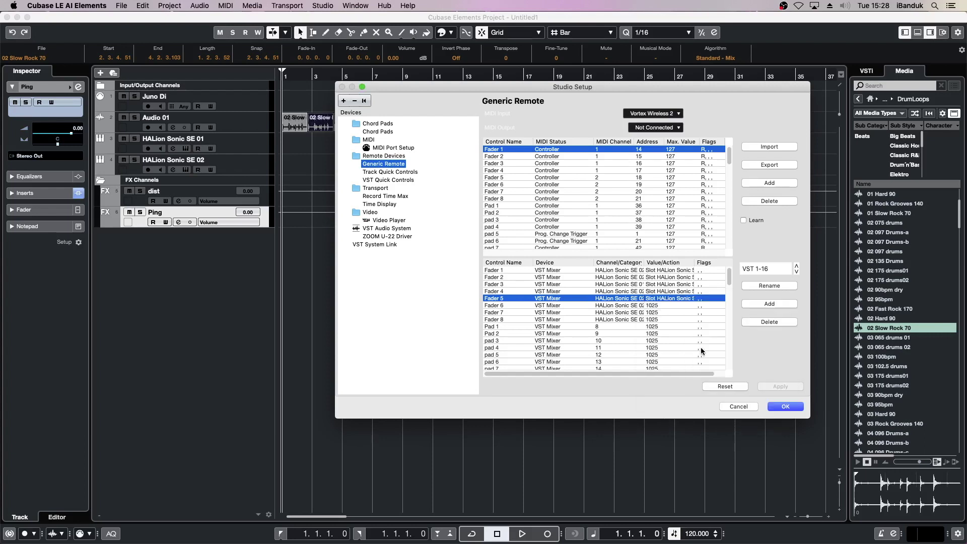
Step: Set Fader 5's controlled value to S5 Volume under HALion Sonic SE Slot 5
click(661, 305)
text(volume)
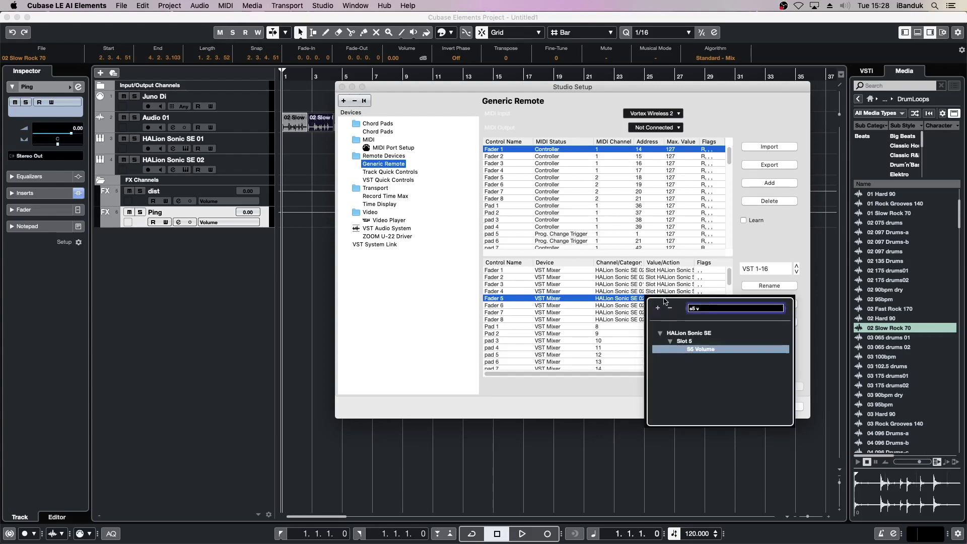
double_click(700, 351)
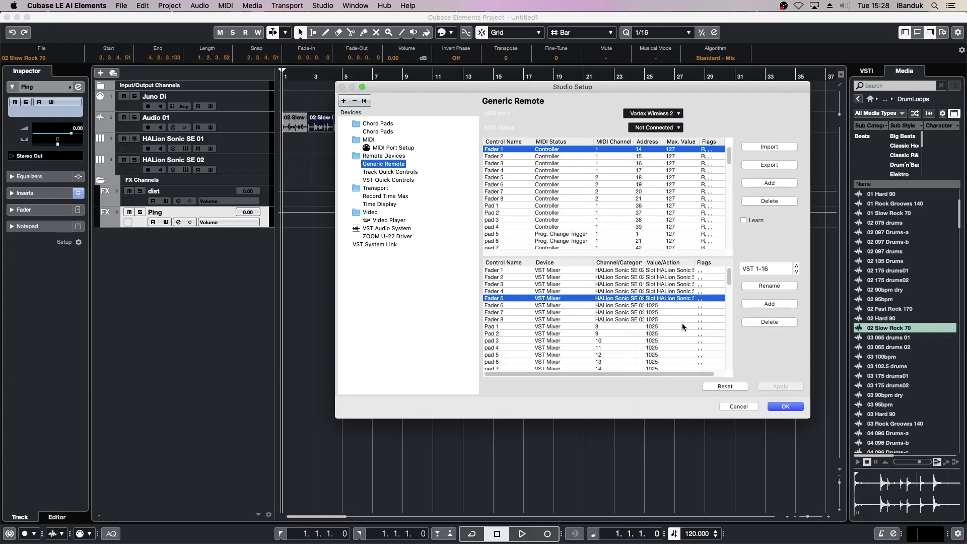
Step: Set Fader 6's controlled value to S6 Volume and Fader 7's to S7 Volume
click(673, 305)
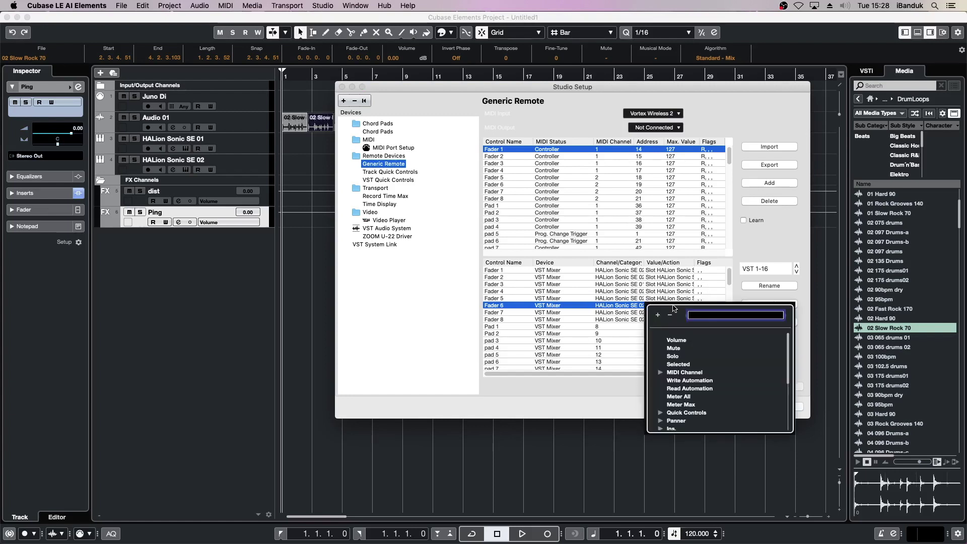
text(s6 v)
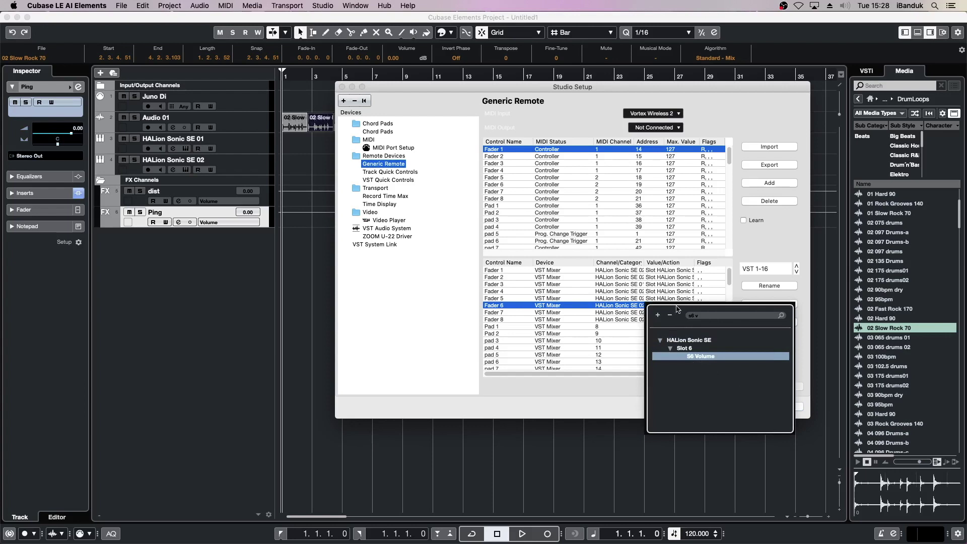
double_click(703, 356)
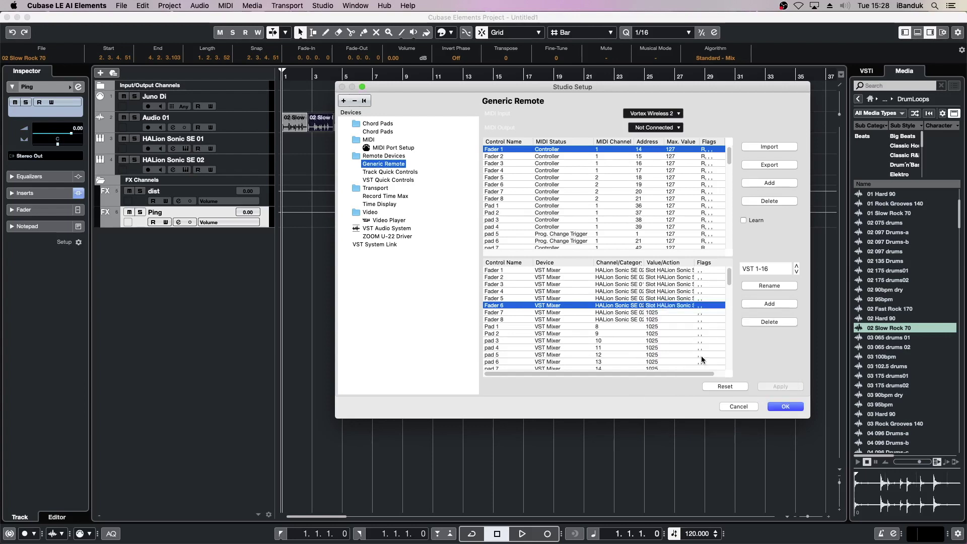
click(670, 313)
text(s7 v)
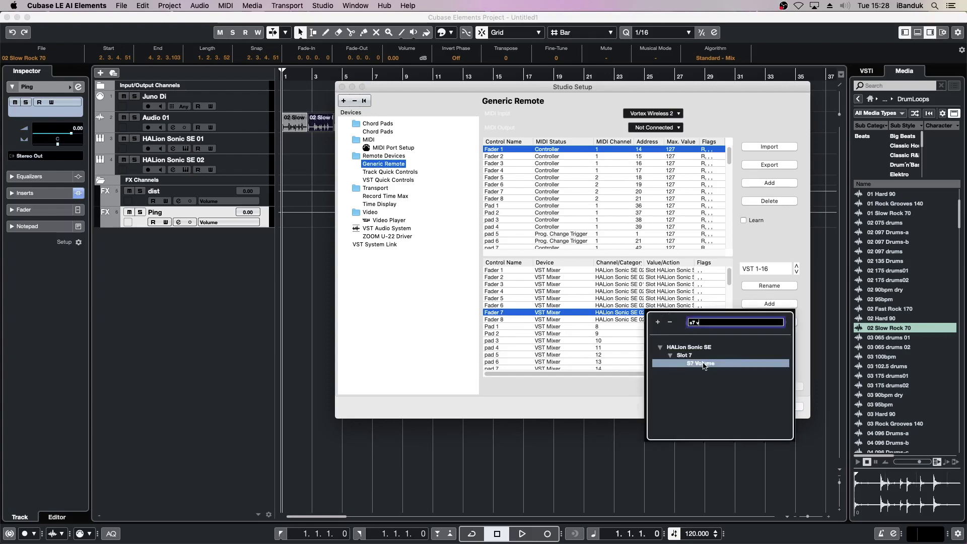
double_click(703, 364)
Step: Set Fader 8's controlled value to S8 Volume under HALion Sonic SE Slot 8
click(666, 319)
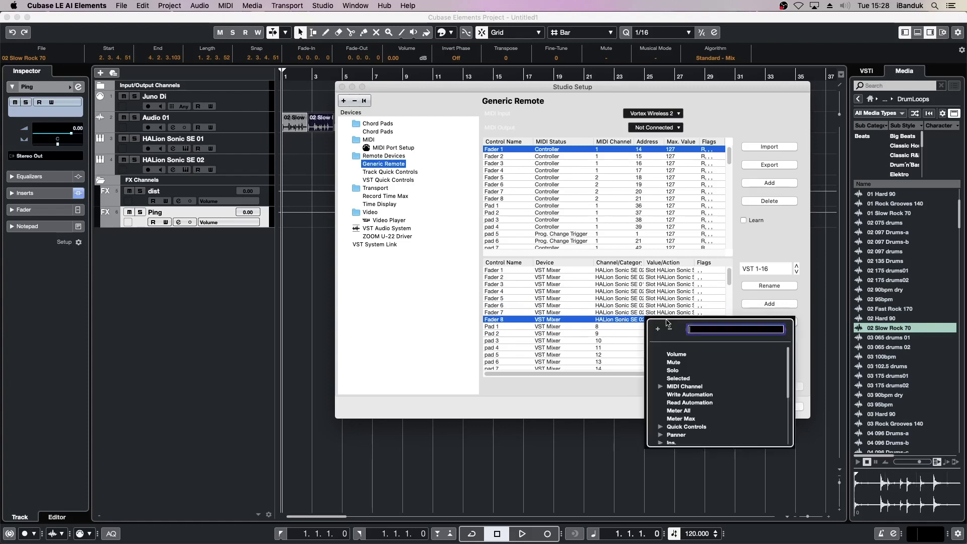
text(s)
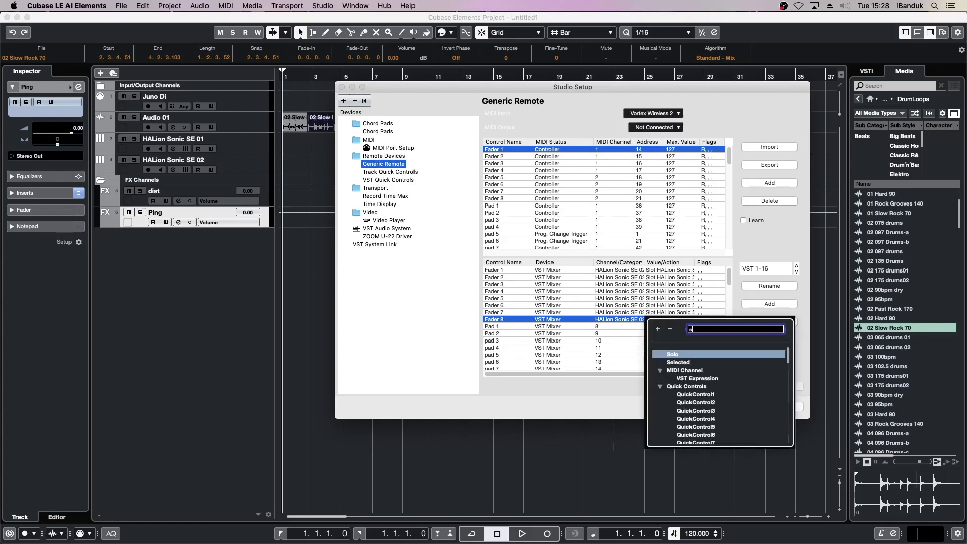
text(8)
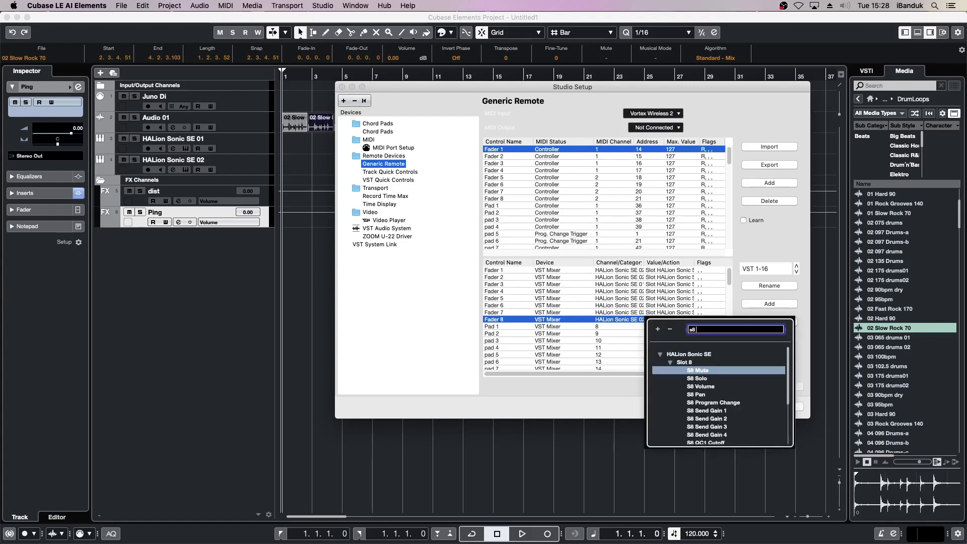
text( v)
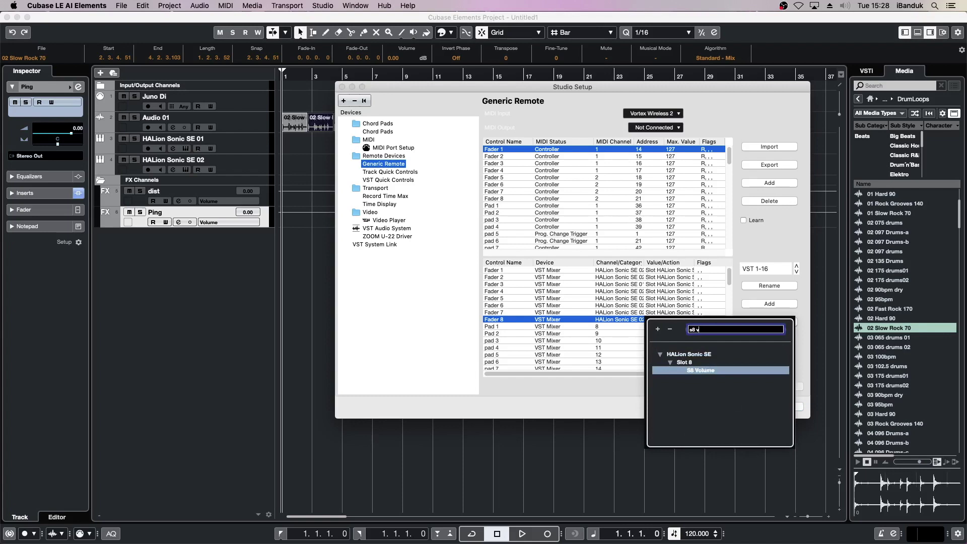
double_click(698, 371)
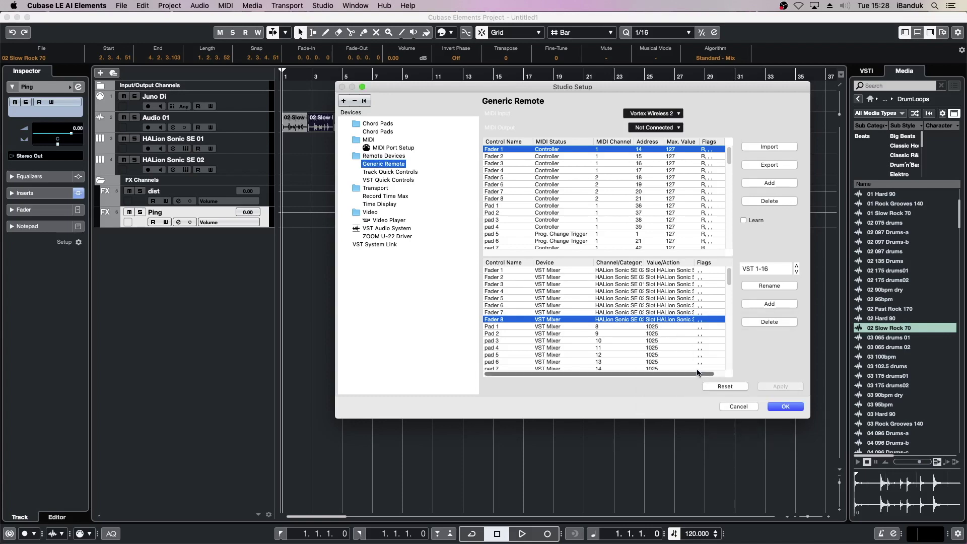
Step: Assign Pad 1 to the Midi Mixer device, Juno Di channel, with Selected as its value
click(498, 327)
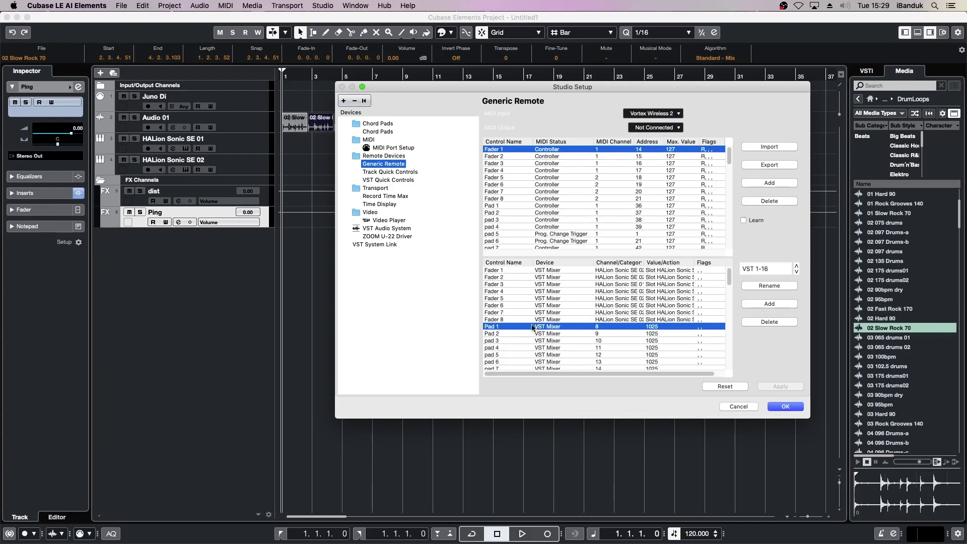
click(563, 329)
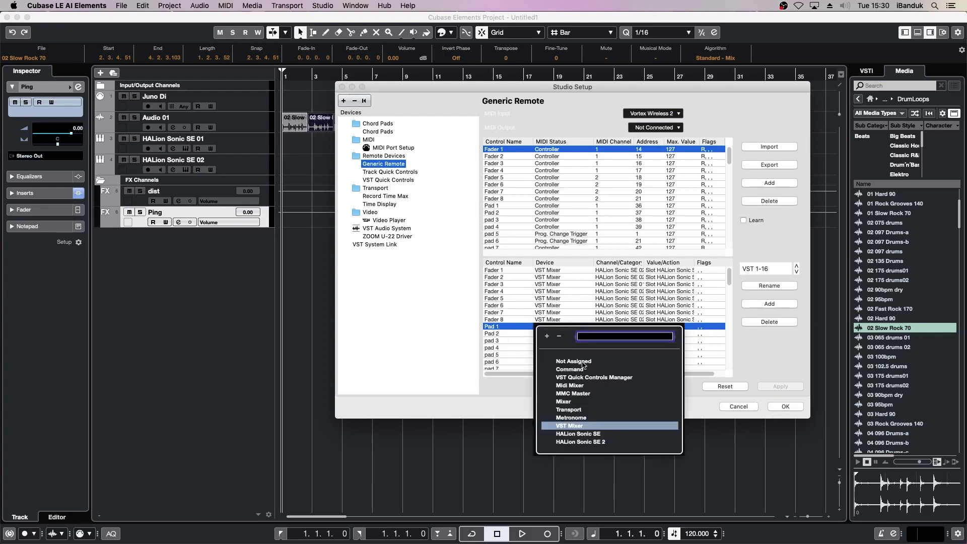
click(580, 385)
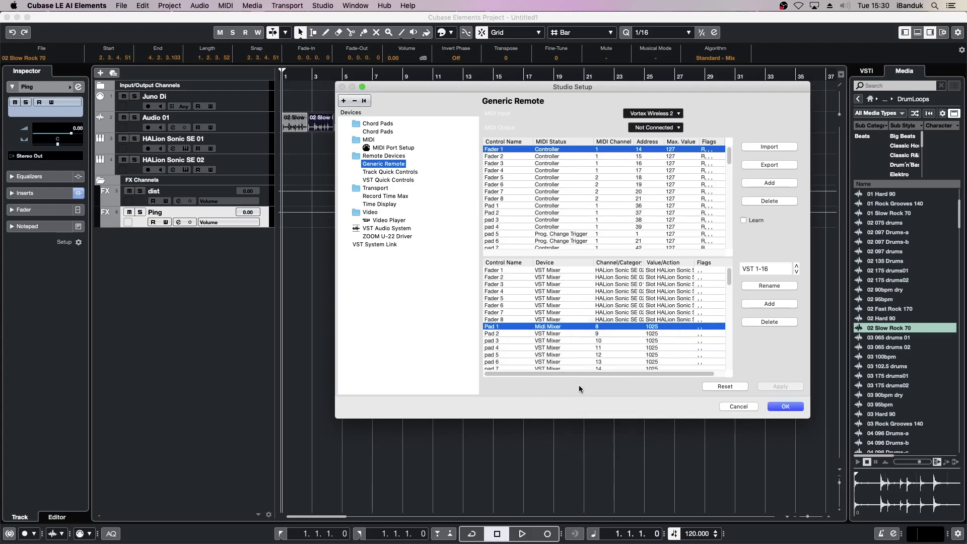
click(602, 330)
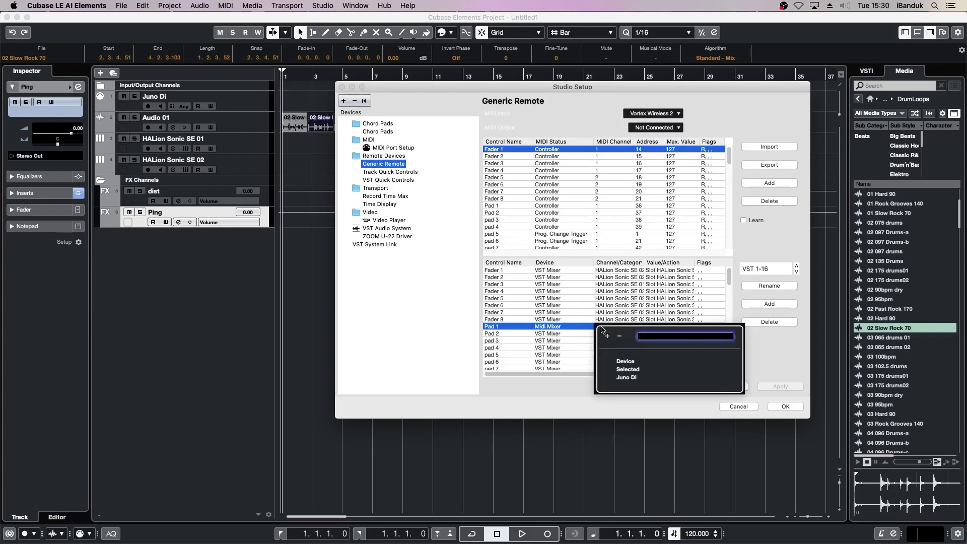
click(624, 377)
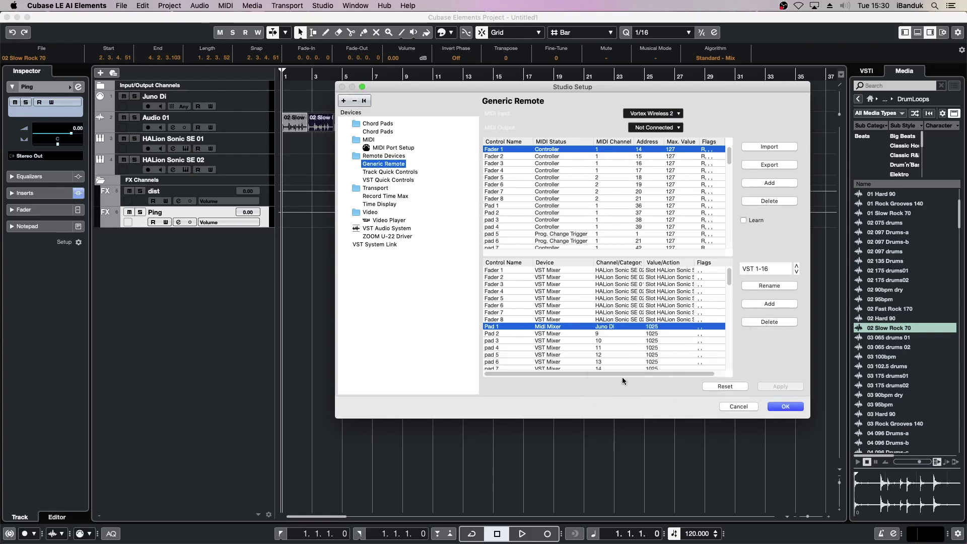
click(656, 328)
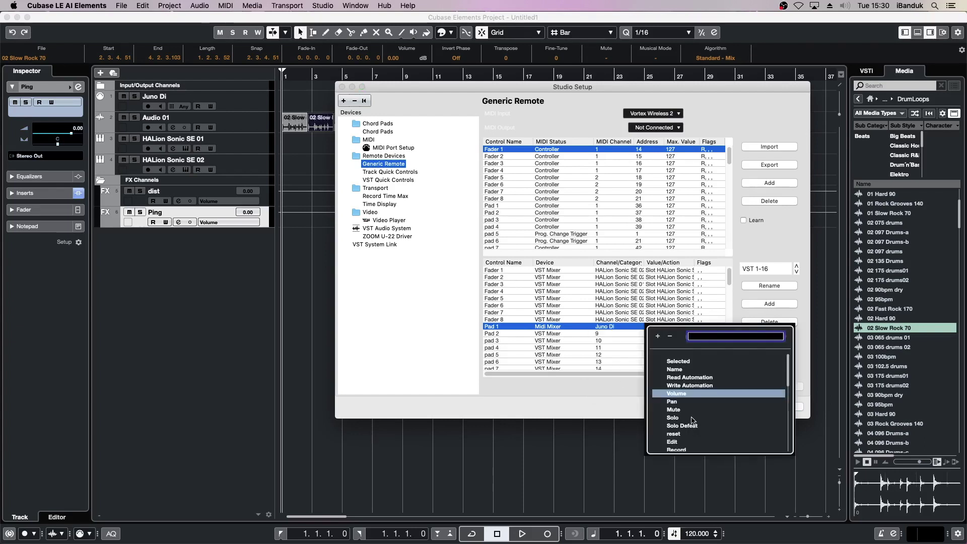
click(684, 362)
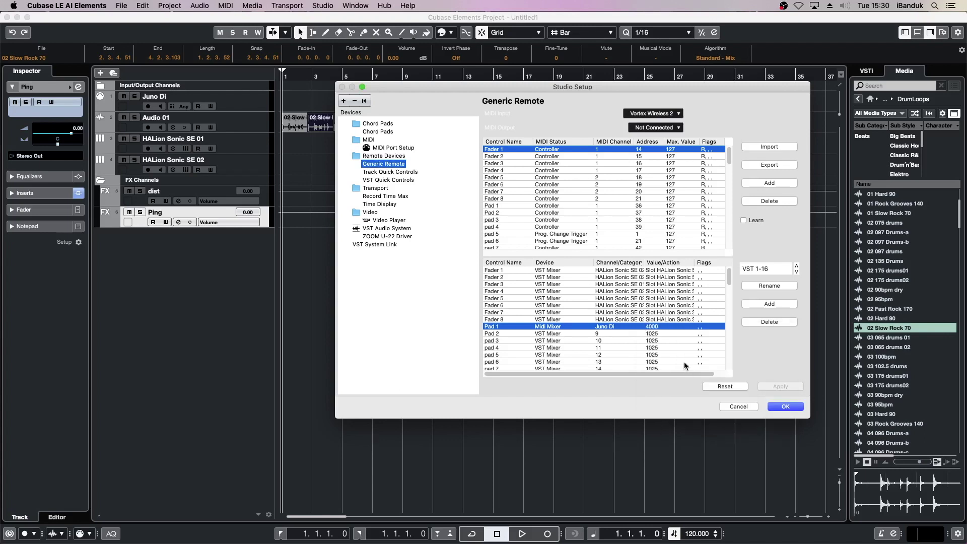
Step: Assign Pad 2 to the HALion Sonic SE 01 channel with Selected as its value
click(520, 334)
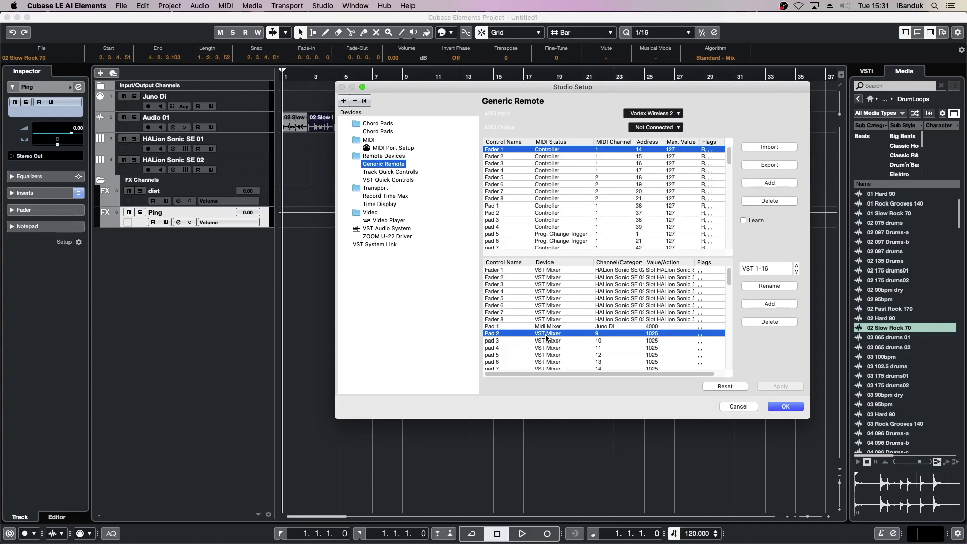
click(621, 336)
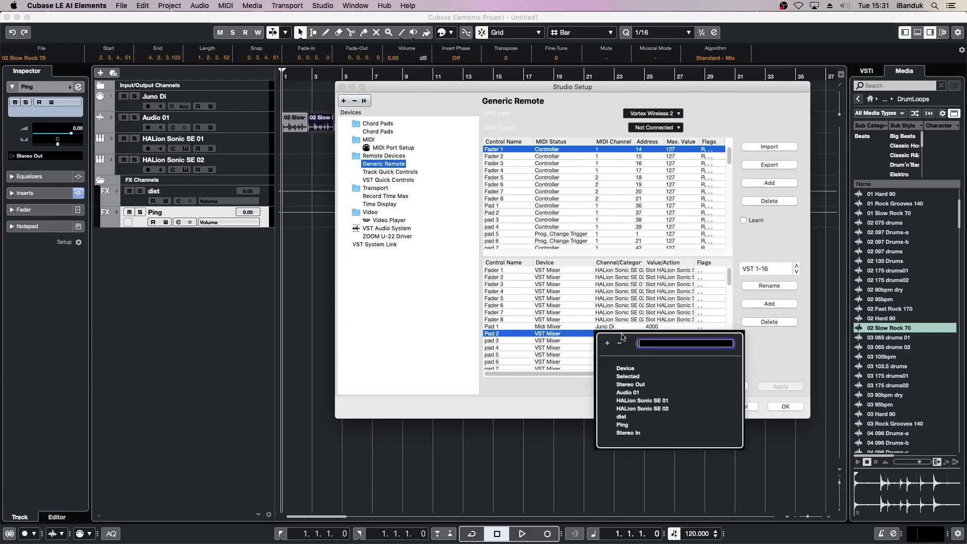
click(642, 401)
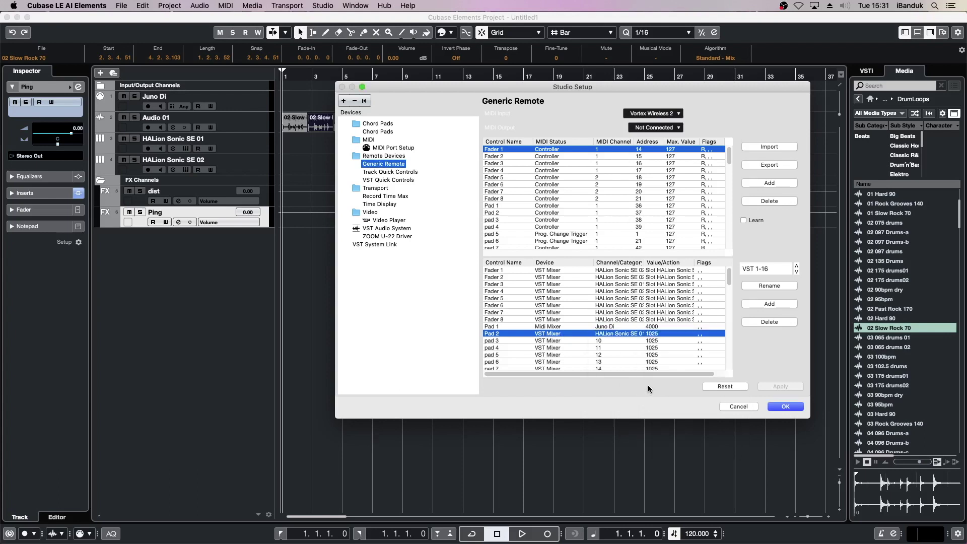
click(668, 335)
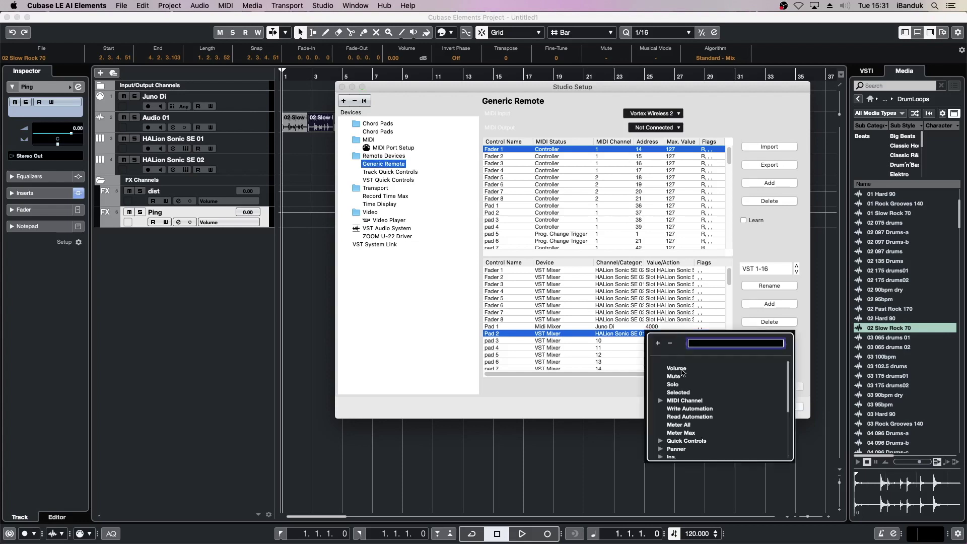
click(682, 392)
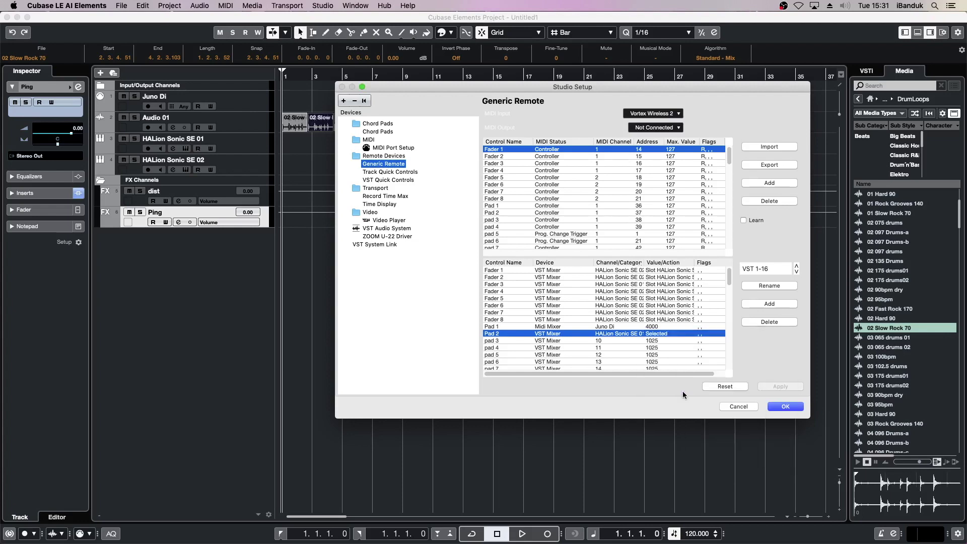
Step: Assign Pad 3 to the HALion Sonic SE 02 channel with Selected as its value
click(492, 343)
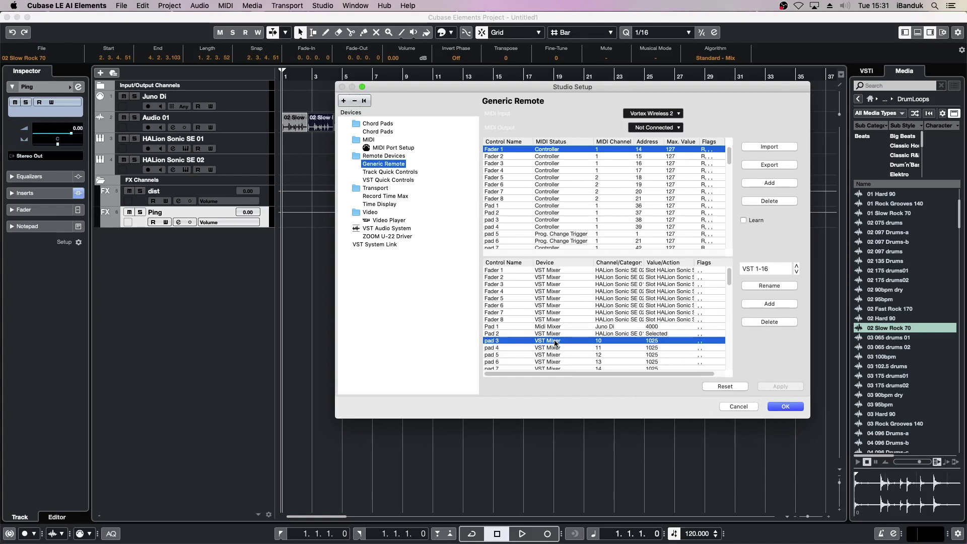
click(606, 344)
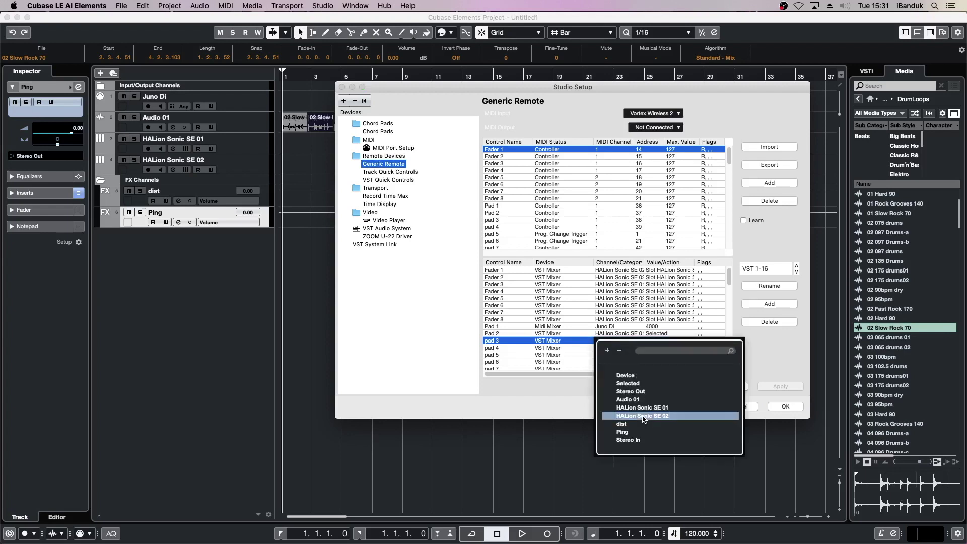
click(643, 417)
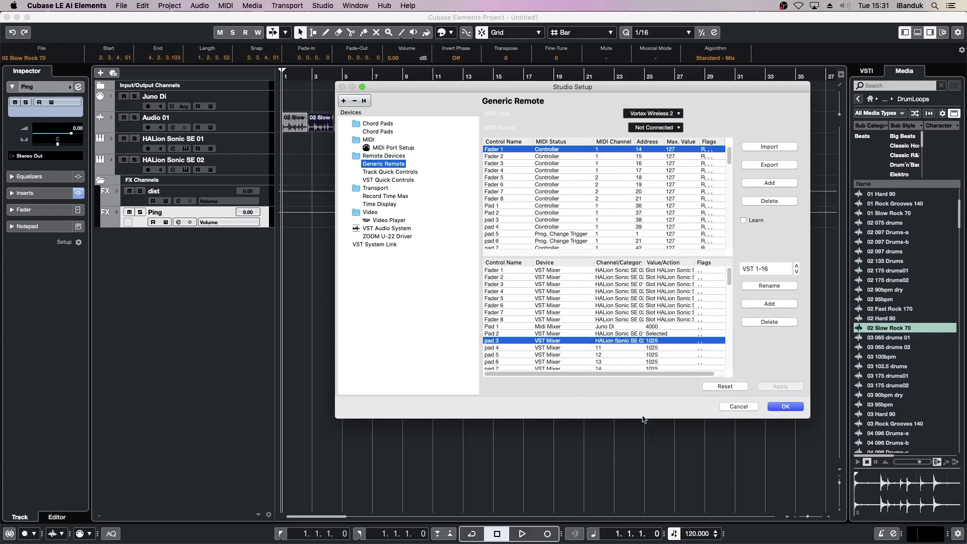
click(661, 340)
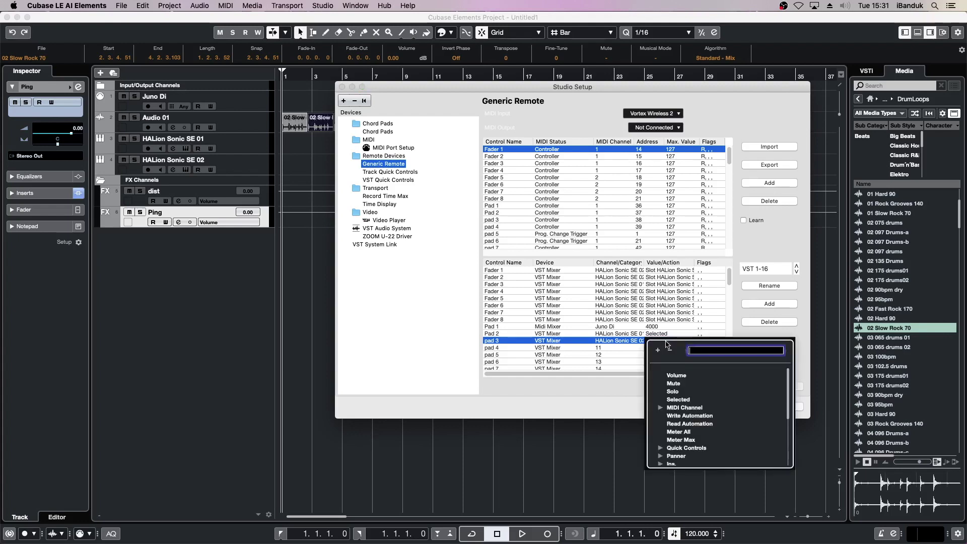
click(677, 399)
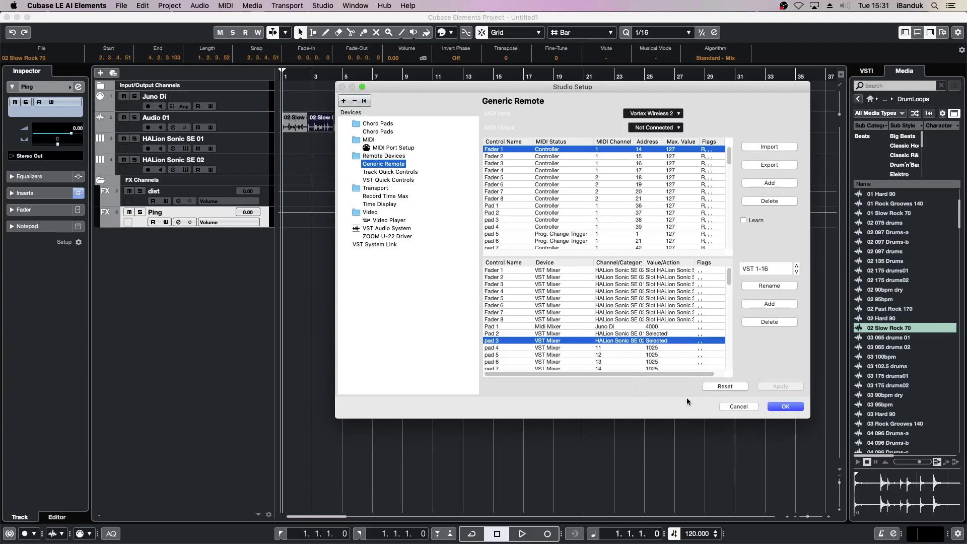
Step: Flag Pads 1, 2 and 3 as Push Button in the Generic Remote's lower control list
click(705, 325)
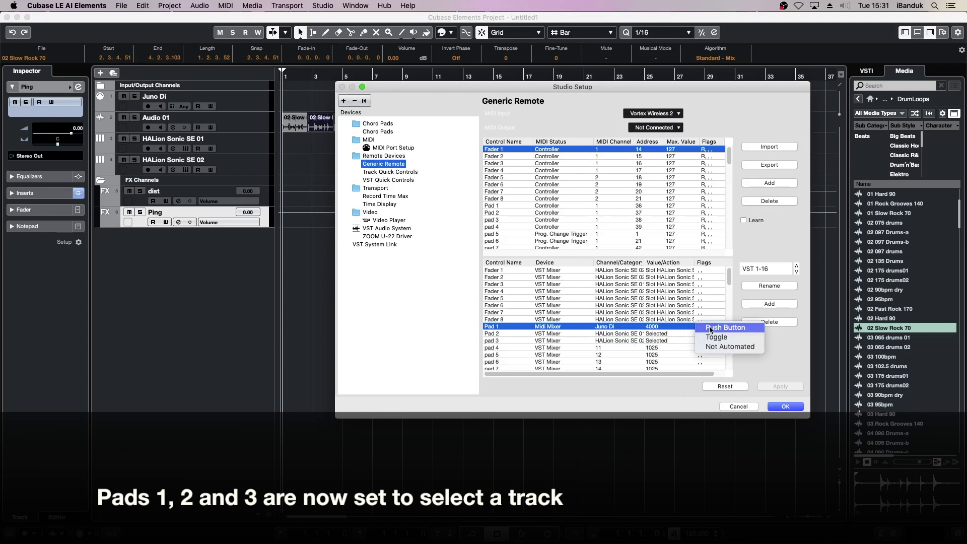
click(709, 327)
click(706, 334)
click(707, 335)
click(706, 341)
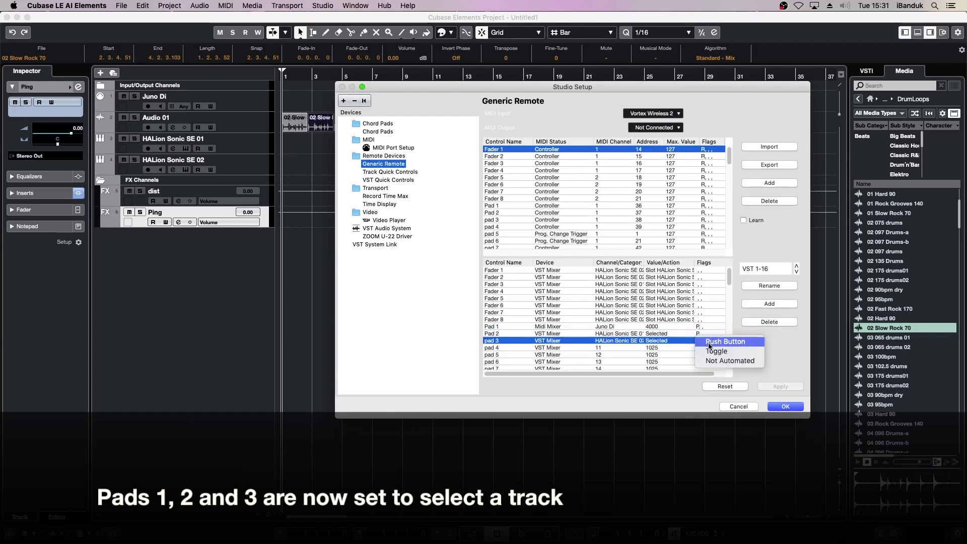
click(708, 342)
Step: Set Pad 7's device to Command and its category to Transport
scroll(512, 309, down, 3)
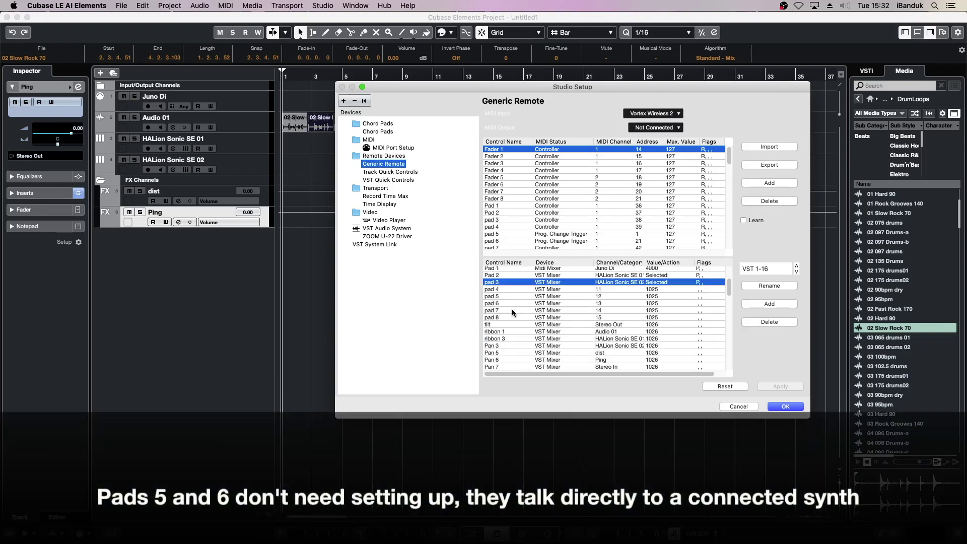
click(511, 309)
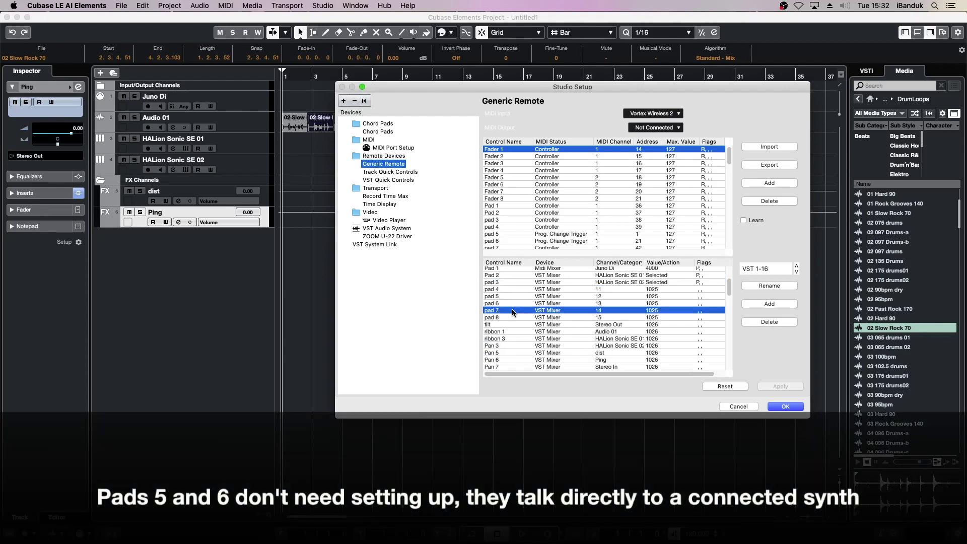
click(562, 312)
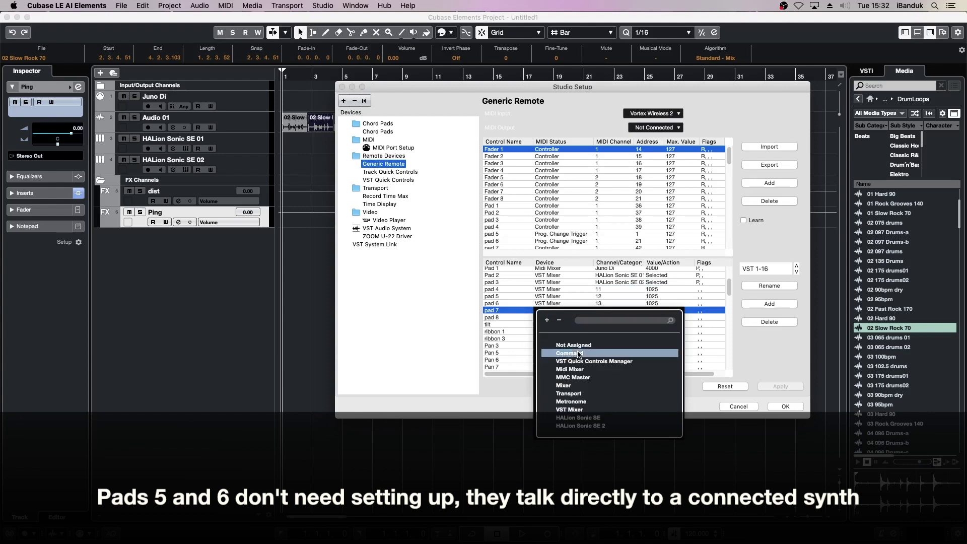
click(579, 354)
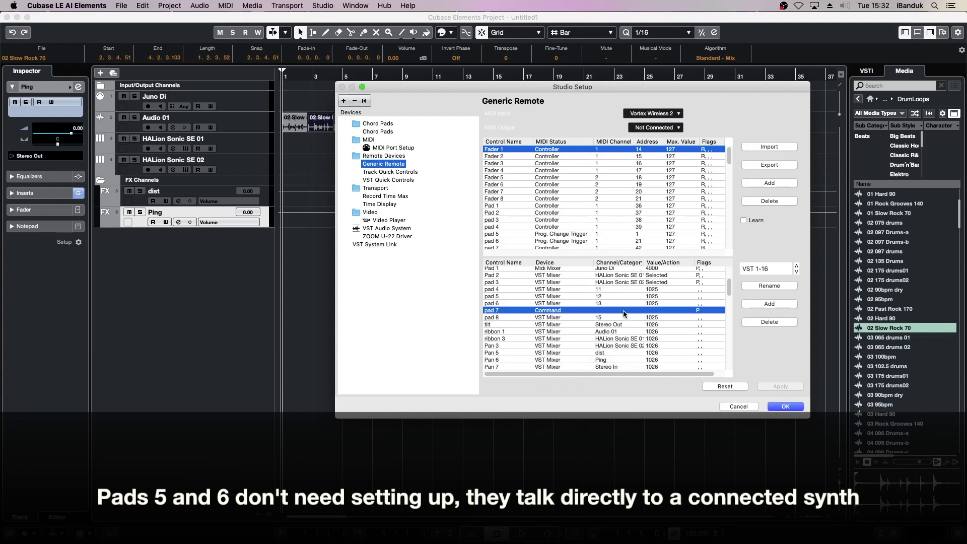
click(623, 310)
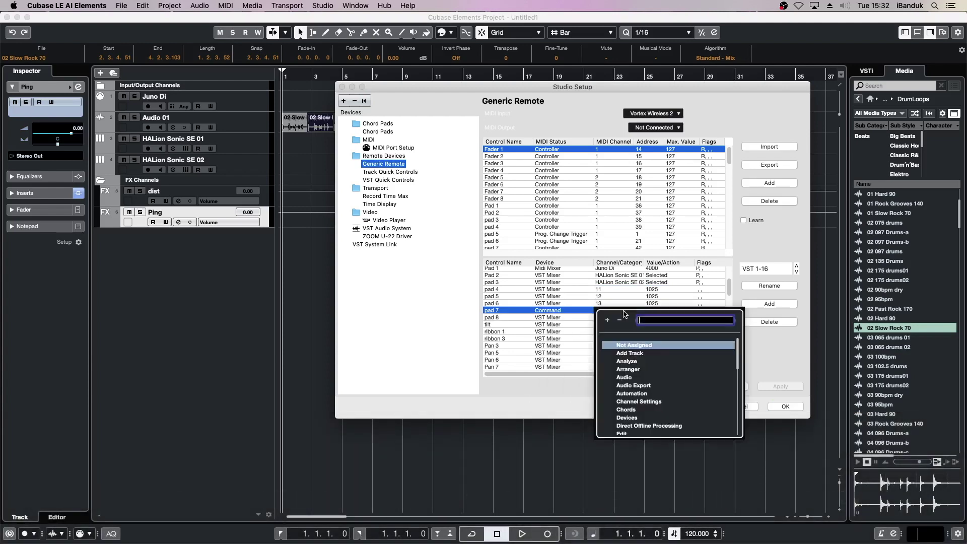
text(tr)
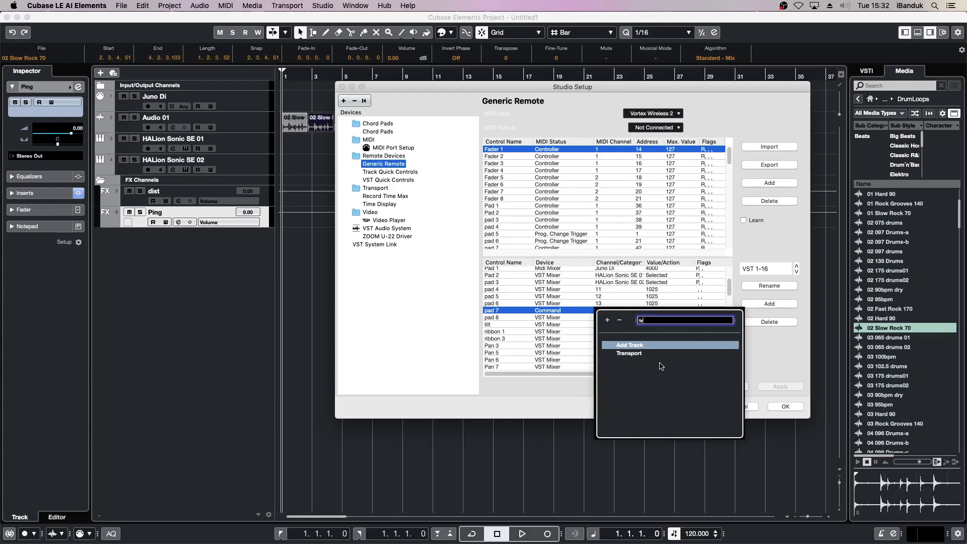
double_click(639, 354)
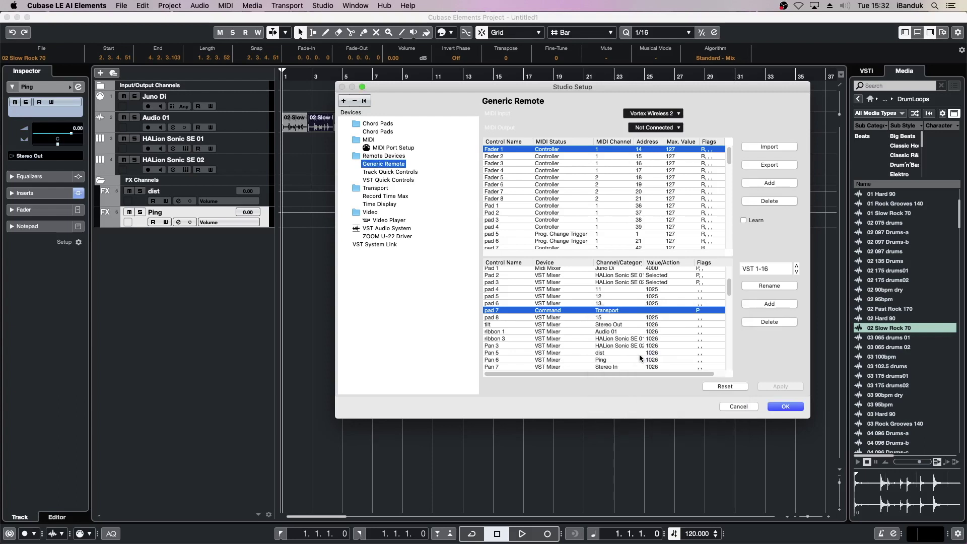
Step: Set Pad 7's Transport action to Start
click(655, 310)
text(st)
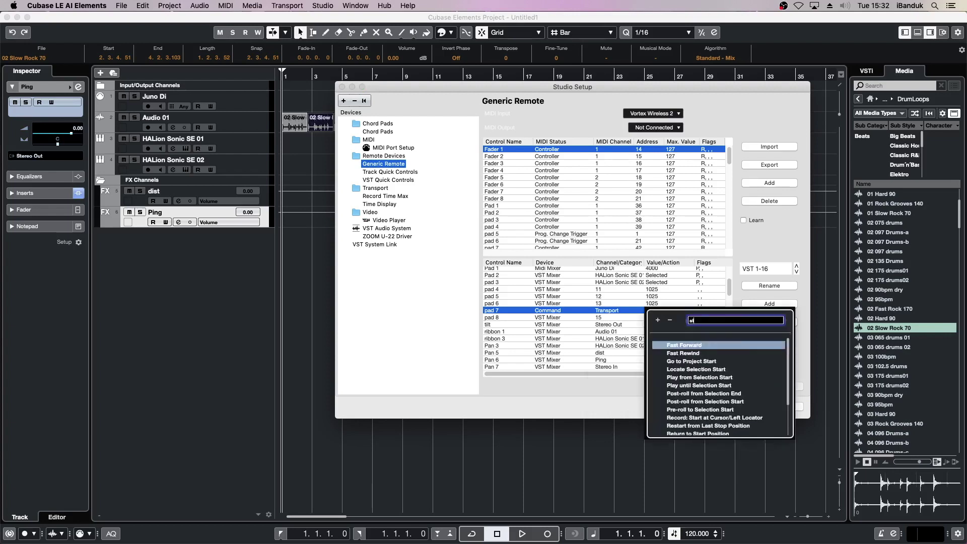
text(a)
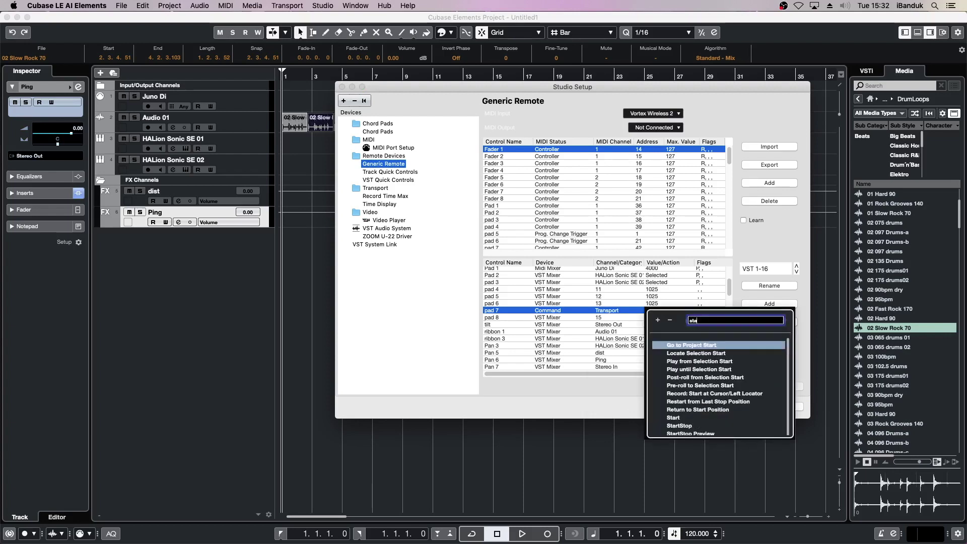
text(rt)
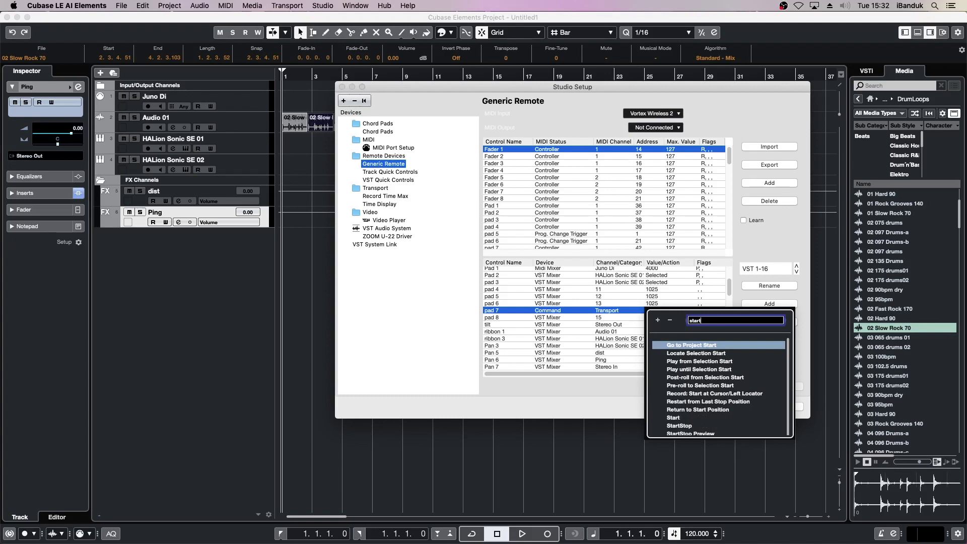
double_click(674, 418)
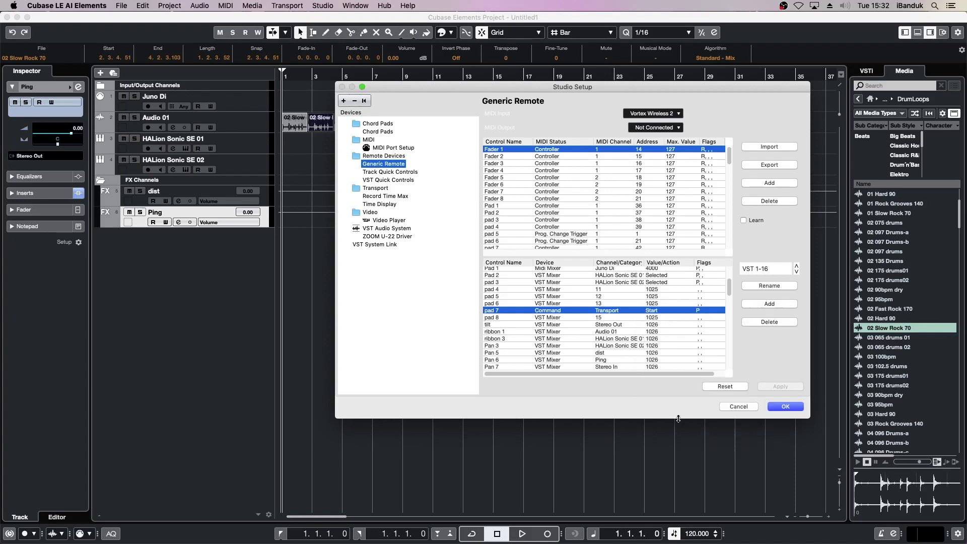
Step: Set Pad 8's device to Command and its category to Transport in the Generic Remote's lower control list
click(505, 317)
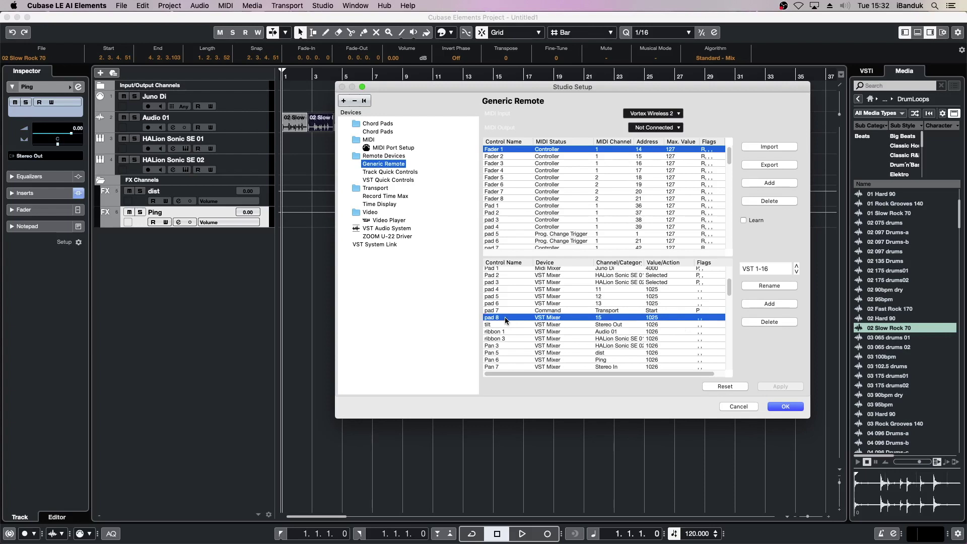
click(548, 319)
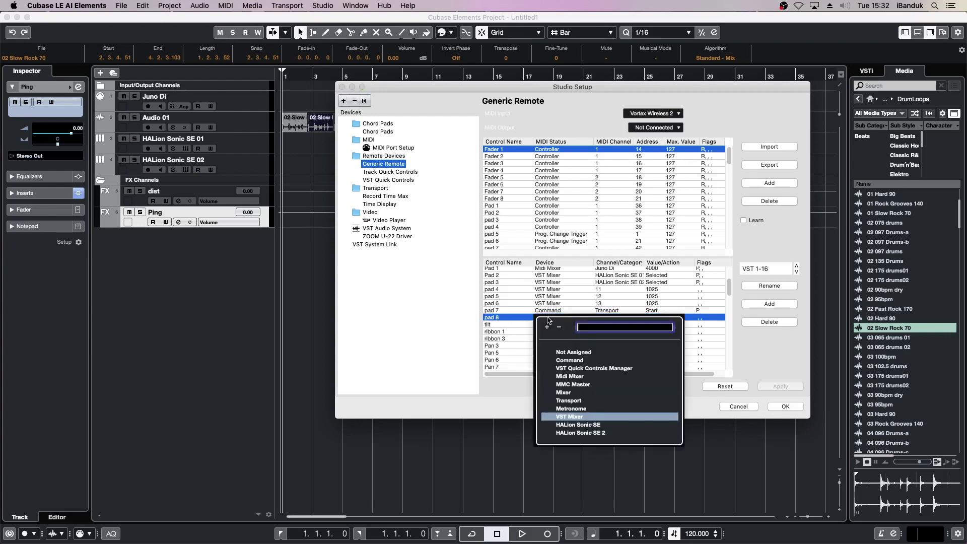
click(585, 357)
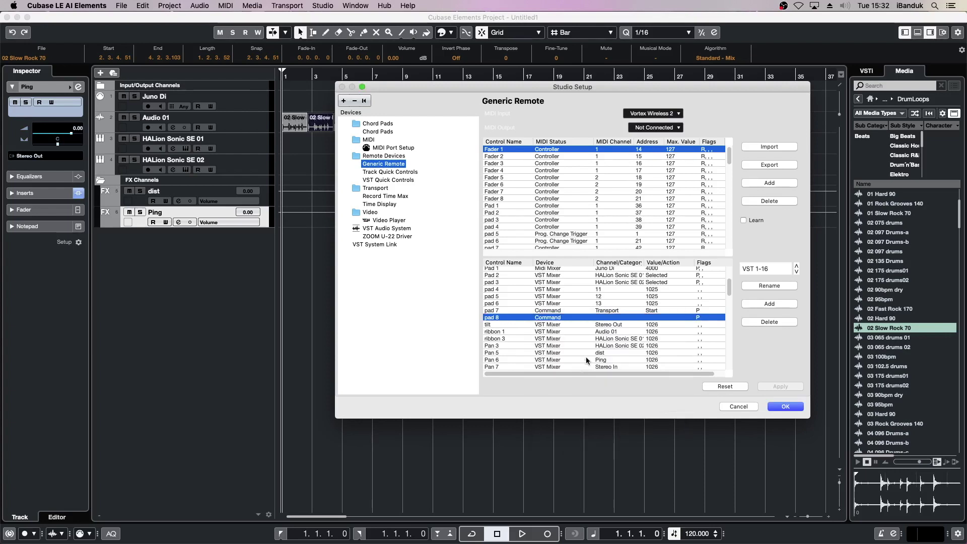
click(605, 317)
text(tr)
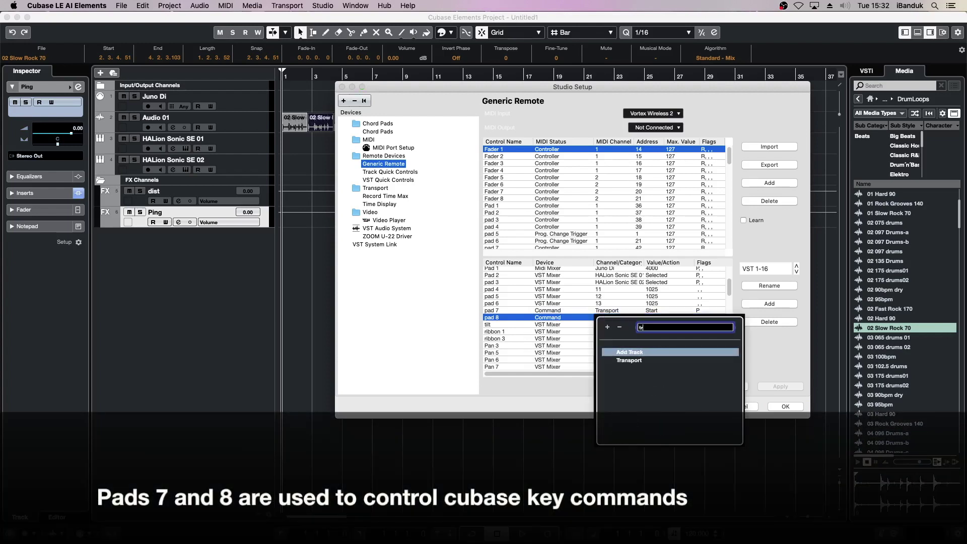
click(624, 360)
Step: Set Pad 8's Transport action to Stop
click(664, 318)
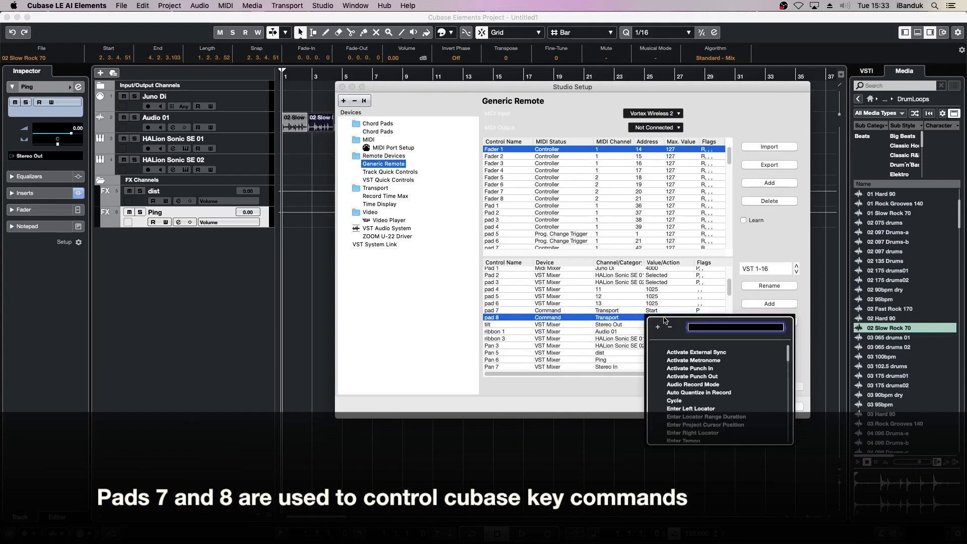
text(st)
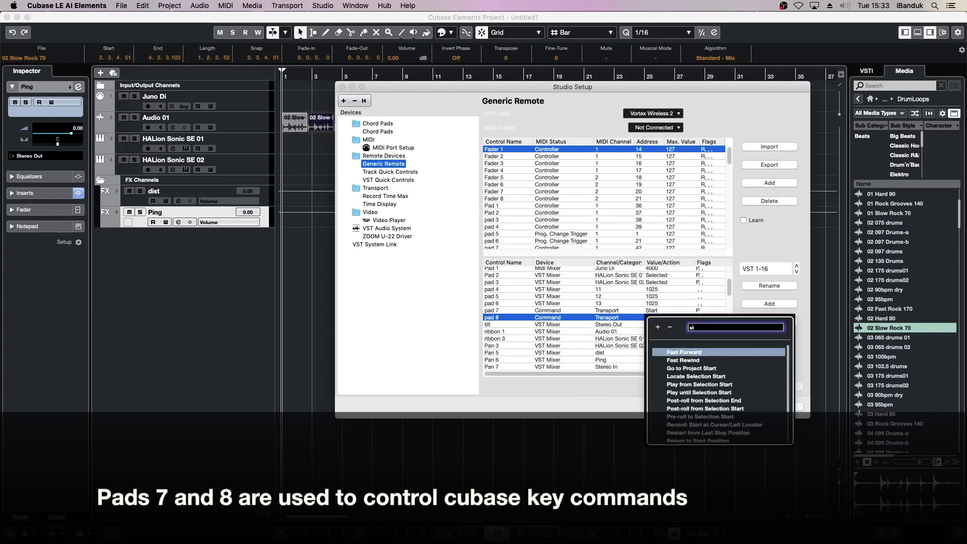
text(o)
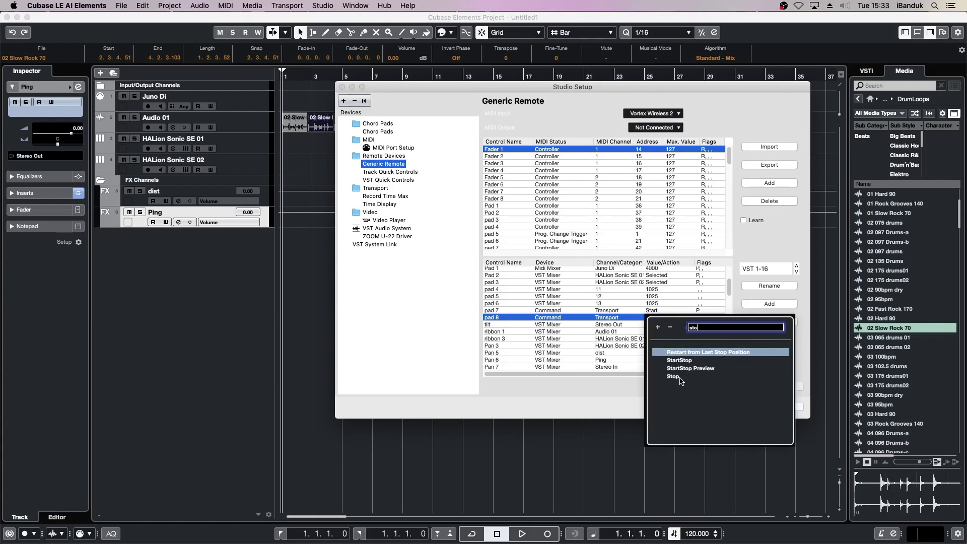
click(679, 377)
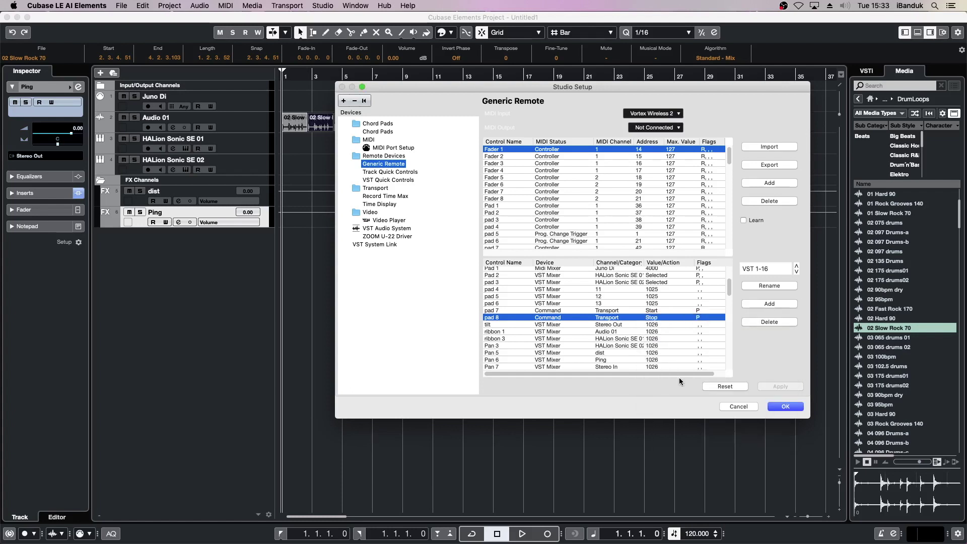
Step: Assign the tilt control to the dist channel with the Mix parameter of Ins. 1 Distortion as its value
click(504, 324)
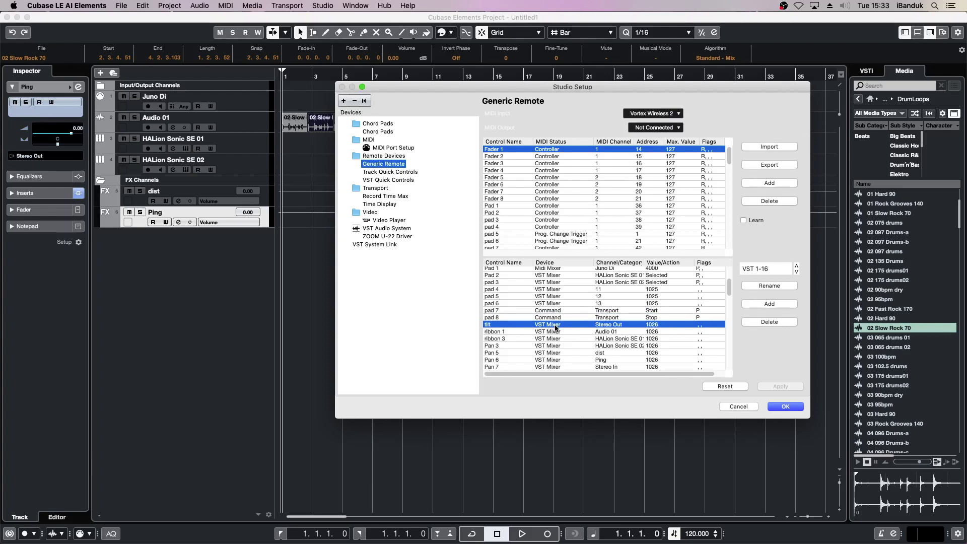
click(608, 328)
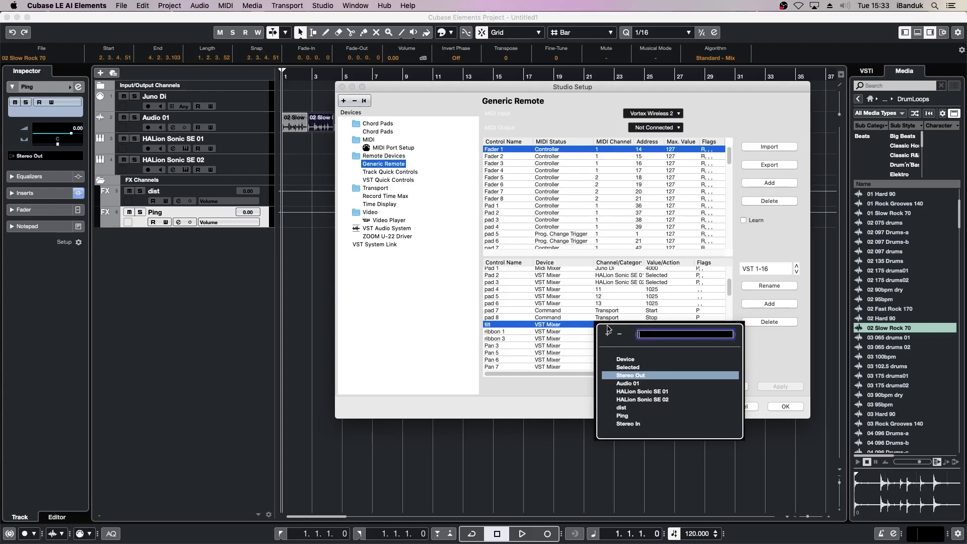
click(625, 408)
click(663, 325)
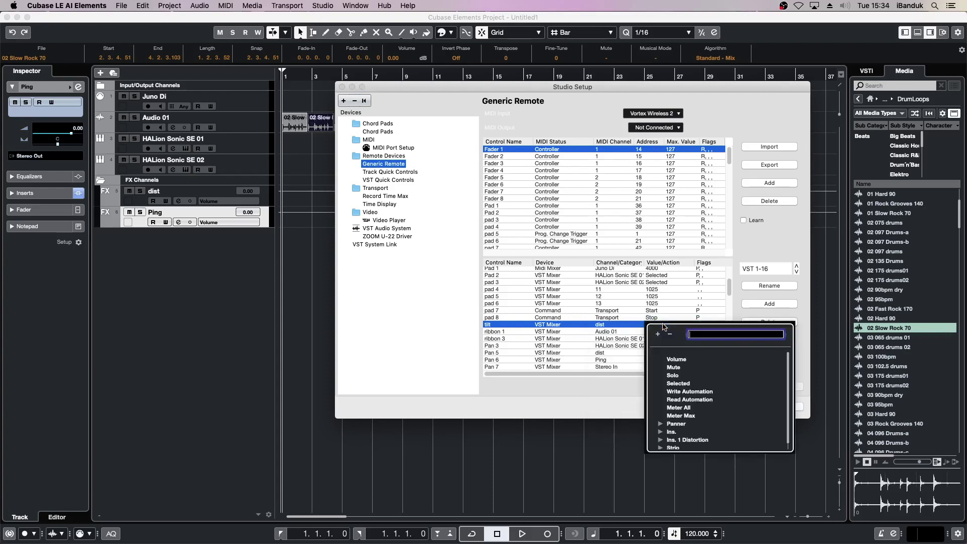
click(661, 441)
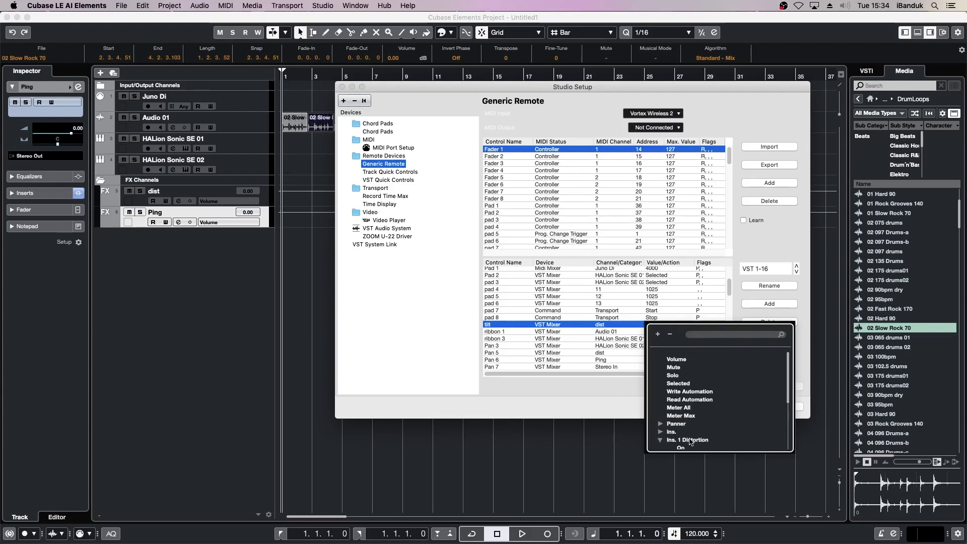
drag(787, 402, 788, 432)
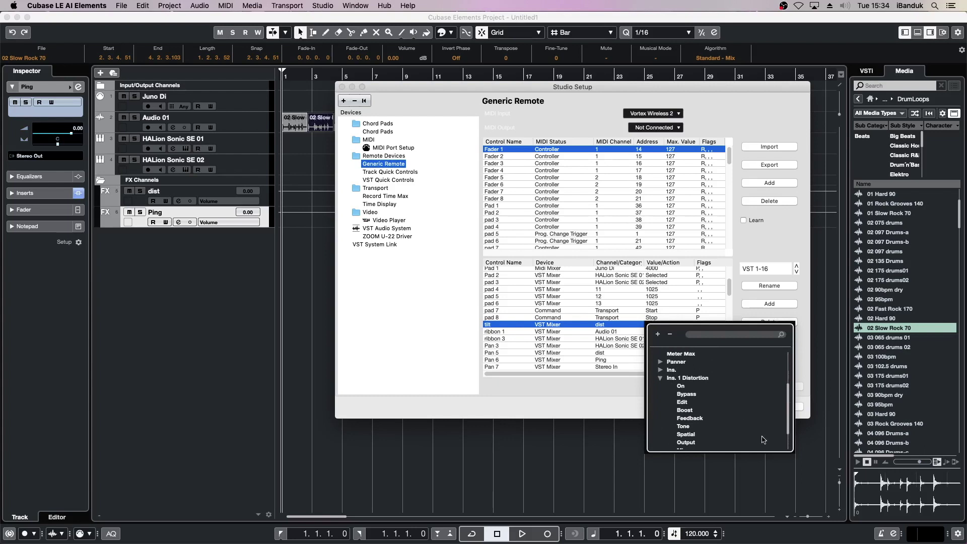
scroll(789, 433, down, 3)
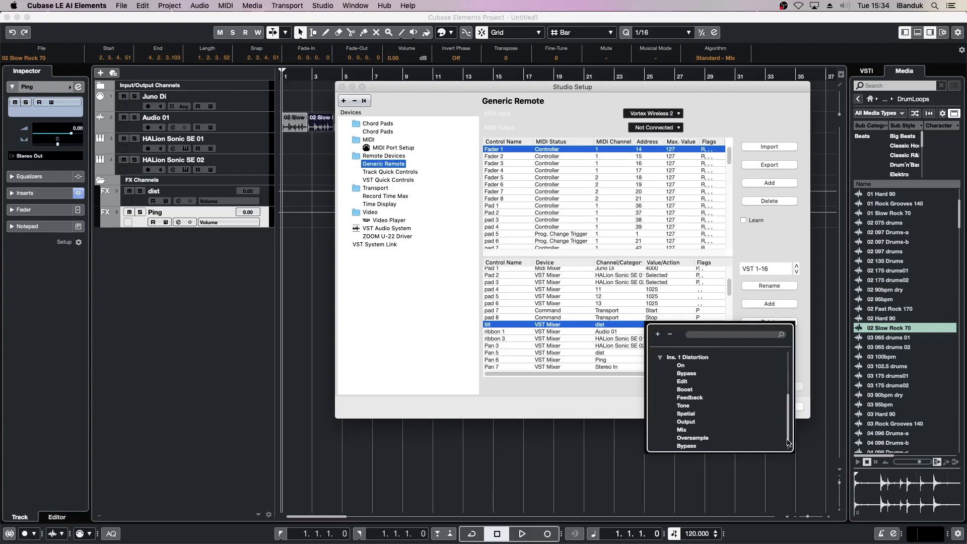
click(683, 434)
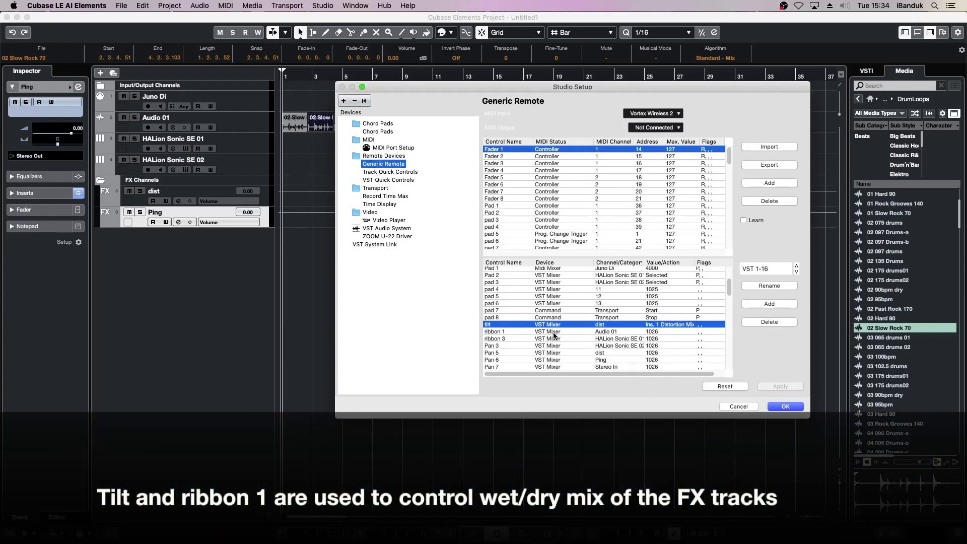
Step: Assign ribbon 1 to the Ping channel with the Mix parameter of Ins. 1 PingPongDelay as its value
click(603, 333)
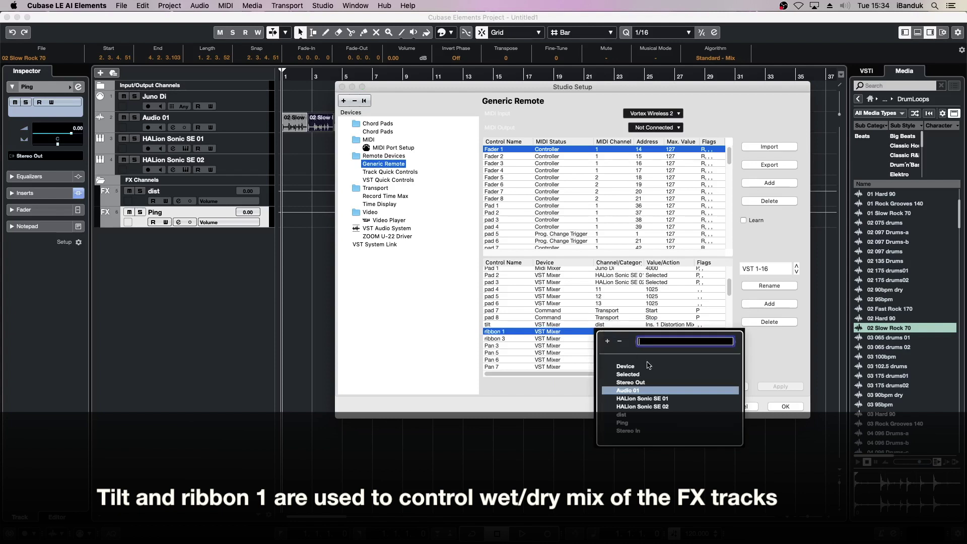
click(627, 424)
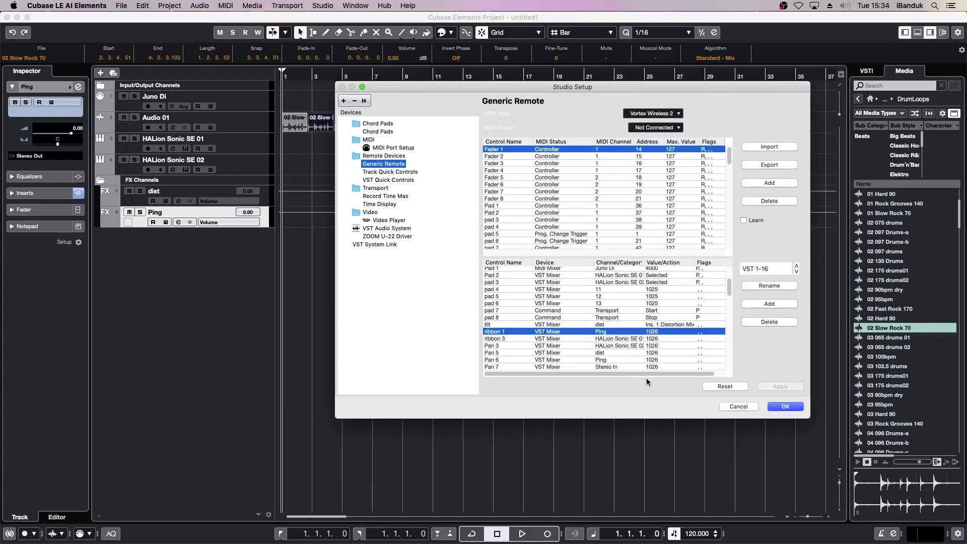
click(652, 333)
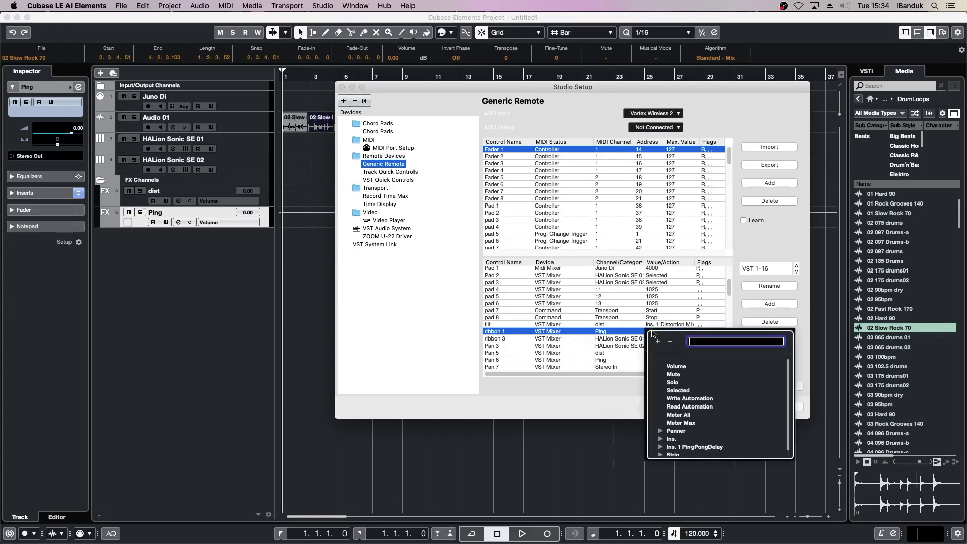
click(661, 448)
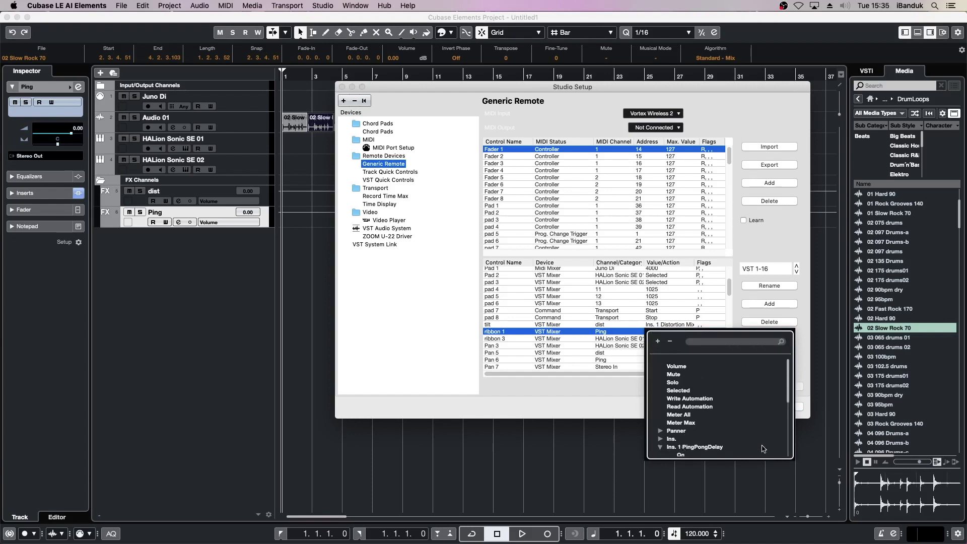
drag(789, 404, 789, 441)
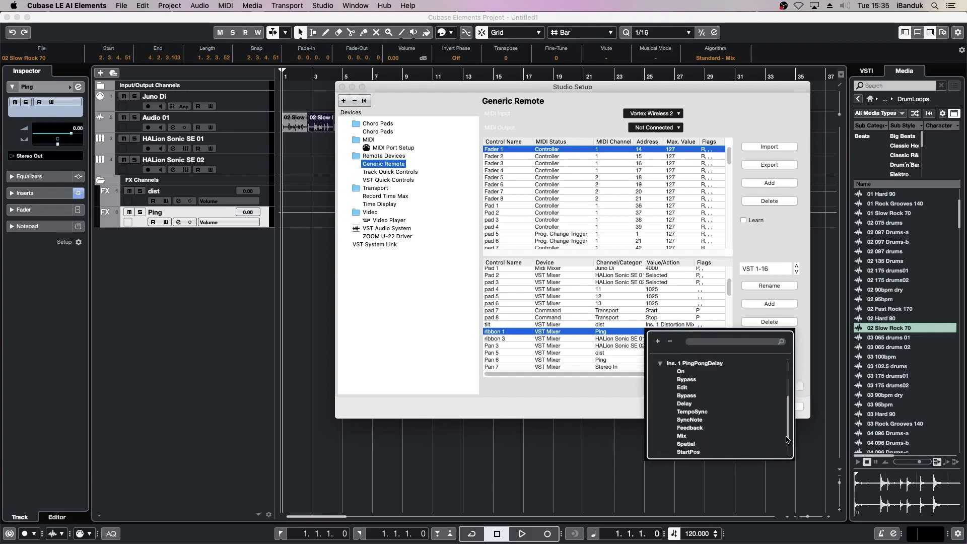
click(693, 437)
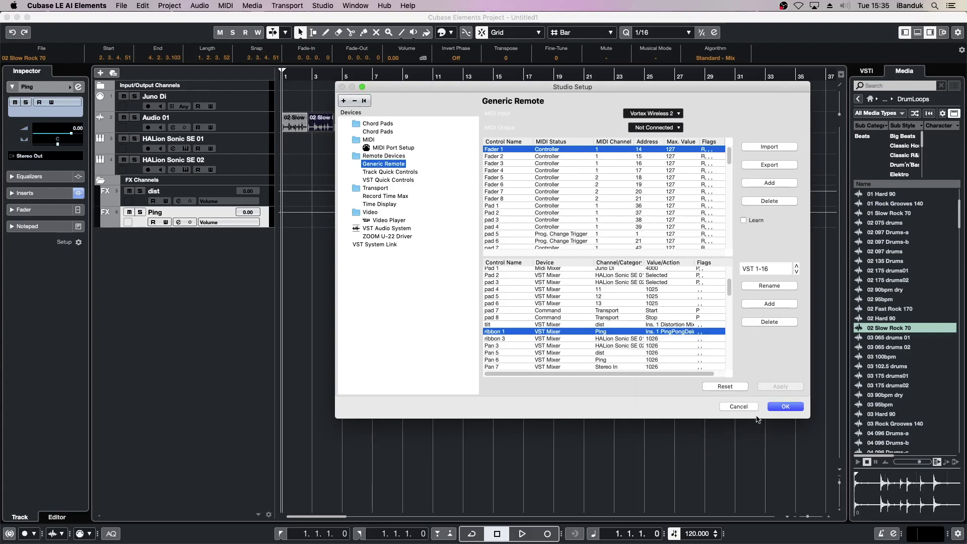